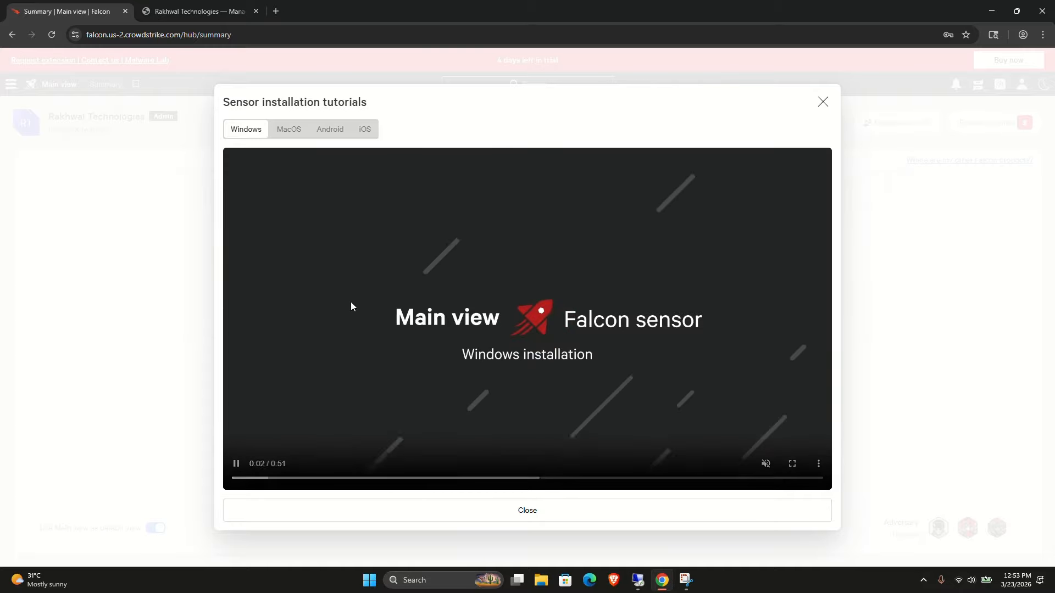
Browse the MacOS, Android and iOS sensor installation tutorials, then close the tutorials dialog.
click(287, 131)
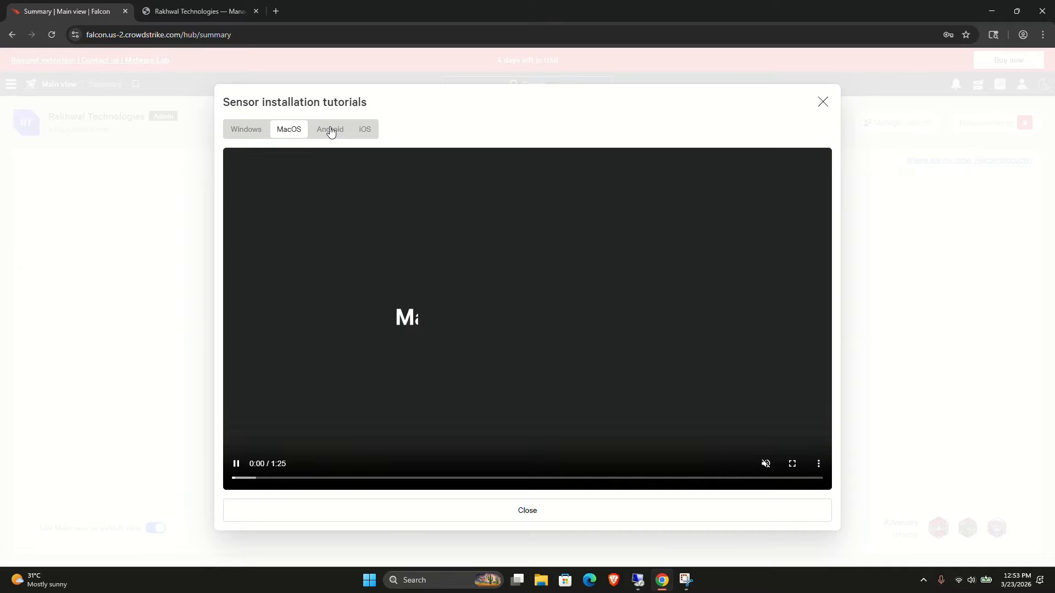
click(329, 132)
click(360, 132)
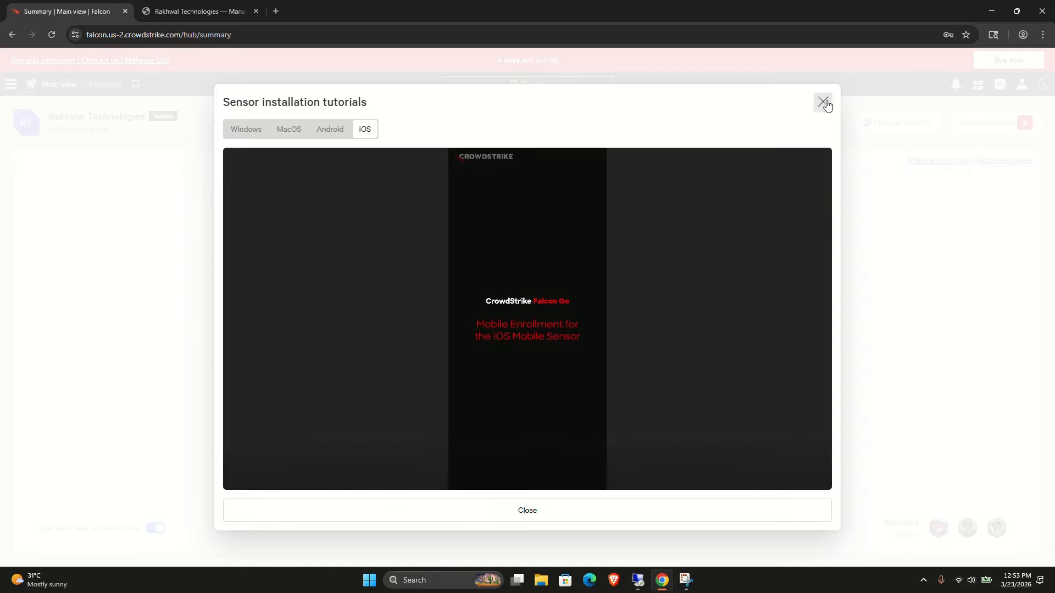
click(828, 104)
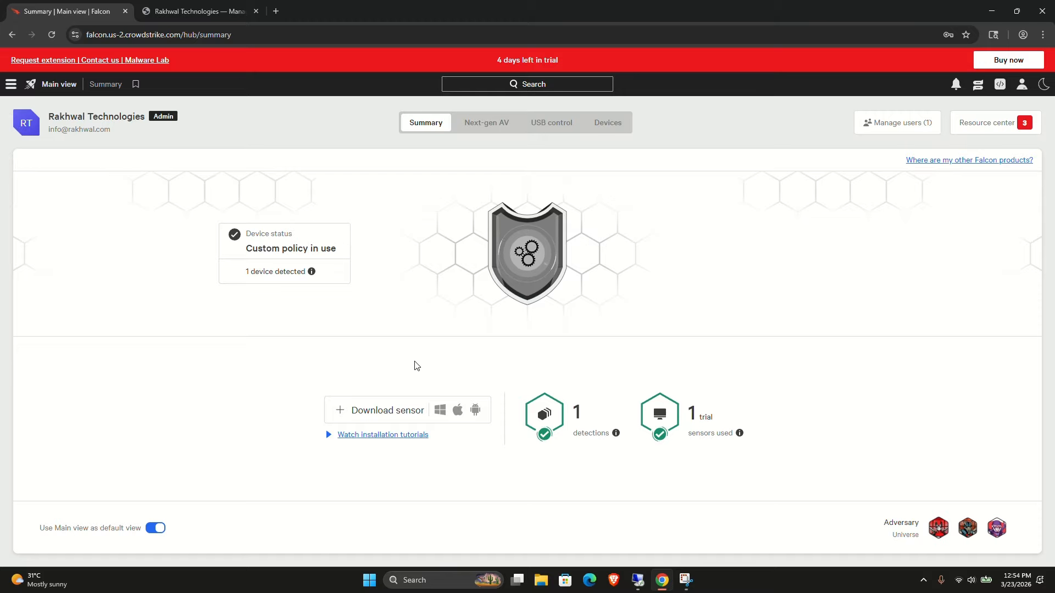
click(160, 12)
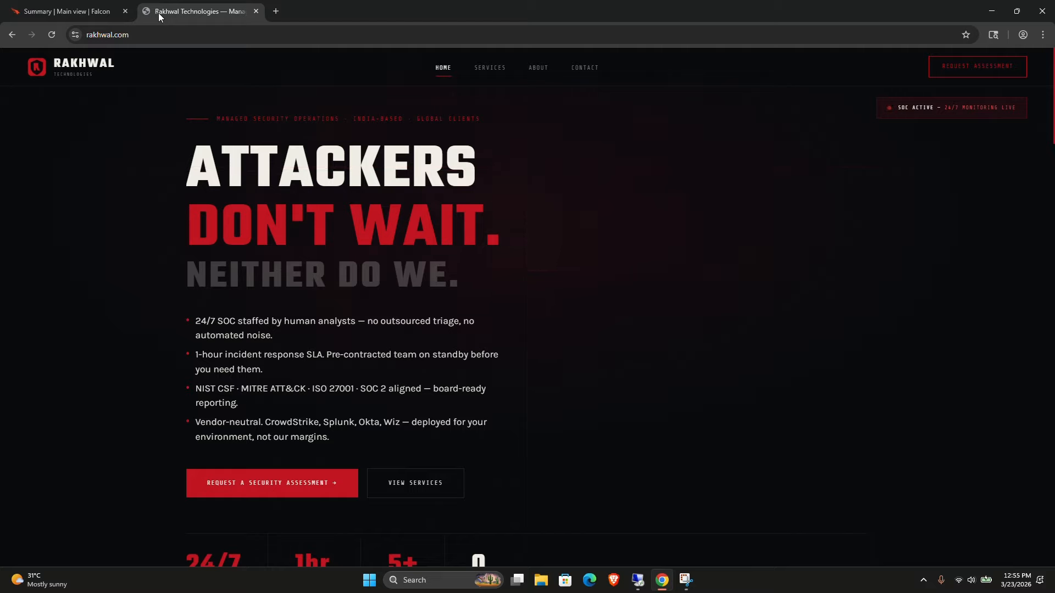
click(92, 12)
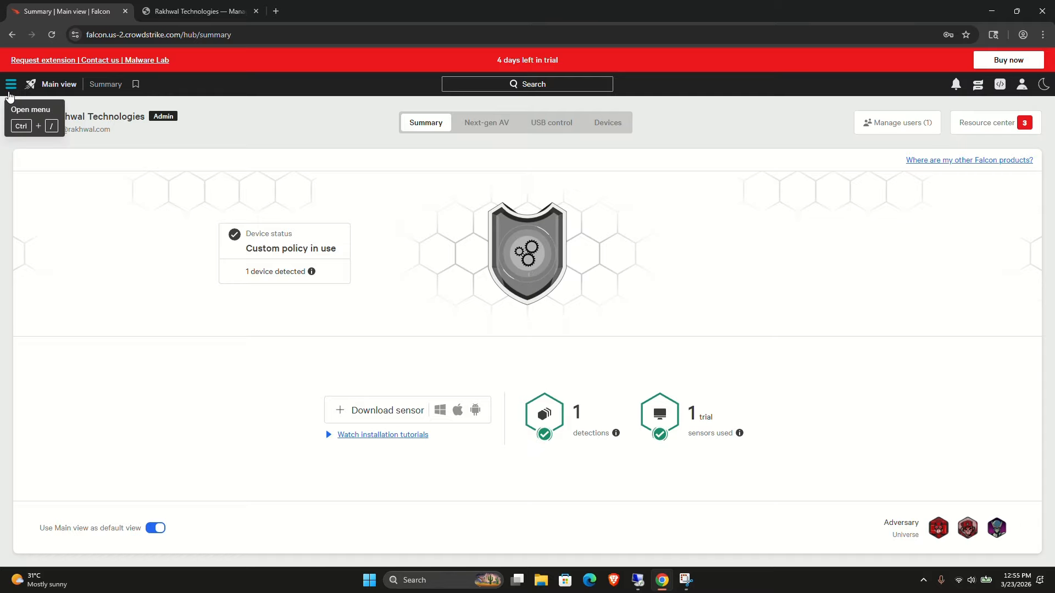
From the Host setup and management menu, open Sensor downloads and Mobile enrollment each in a new tab.
click(10, 88)
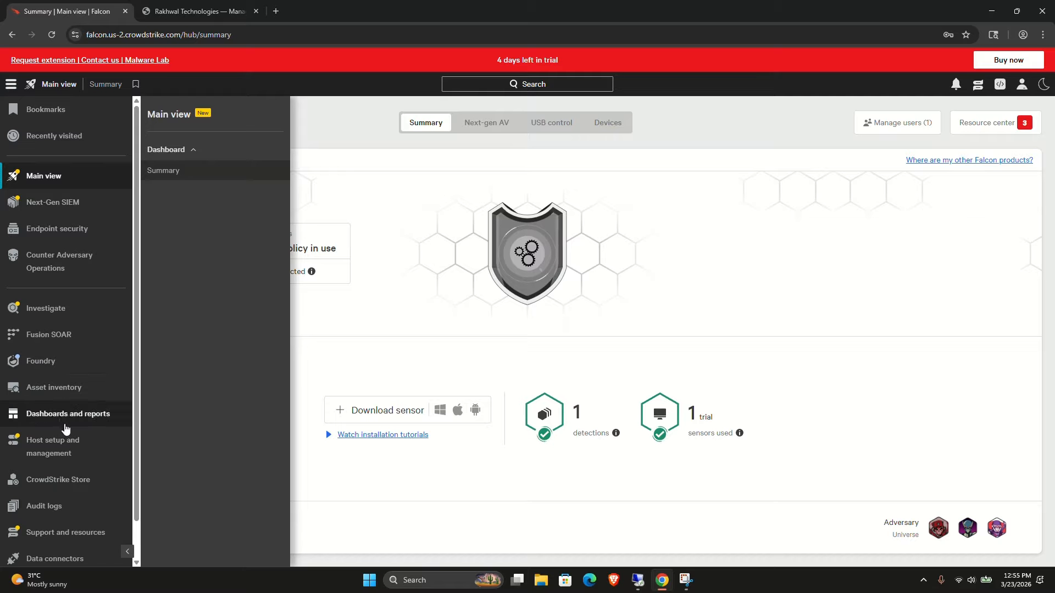
click(70, 452)
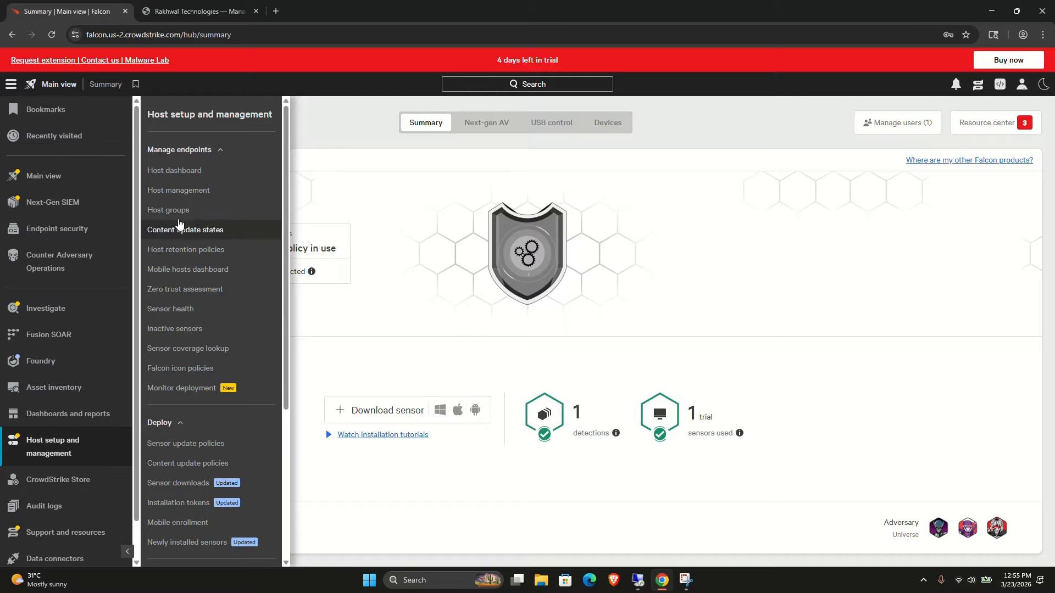
scroll(188, 261, down, 4)
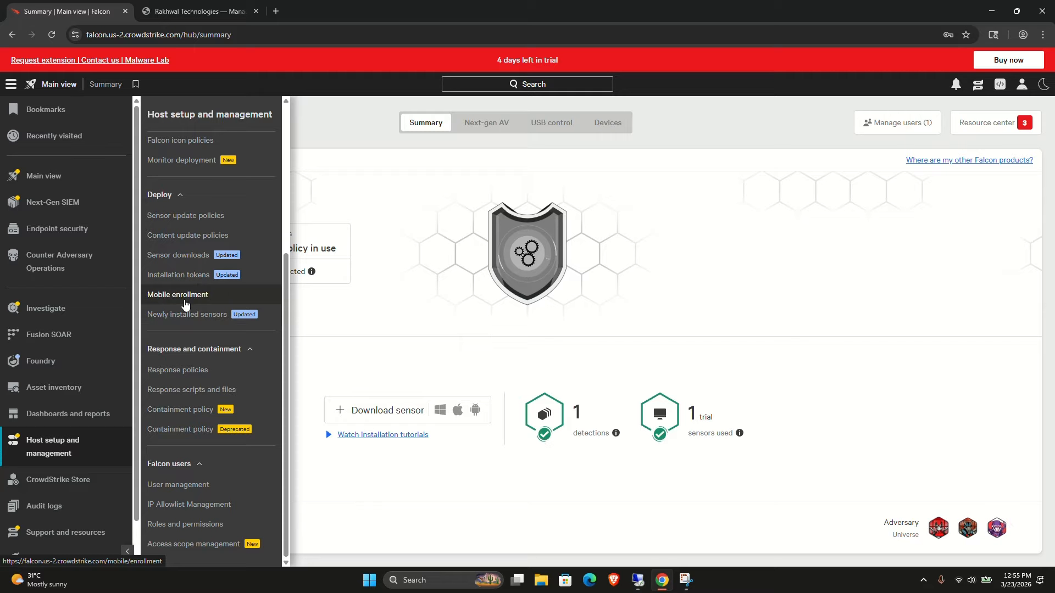
right_click(175, 258)
click(207, 273)
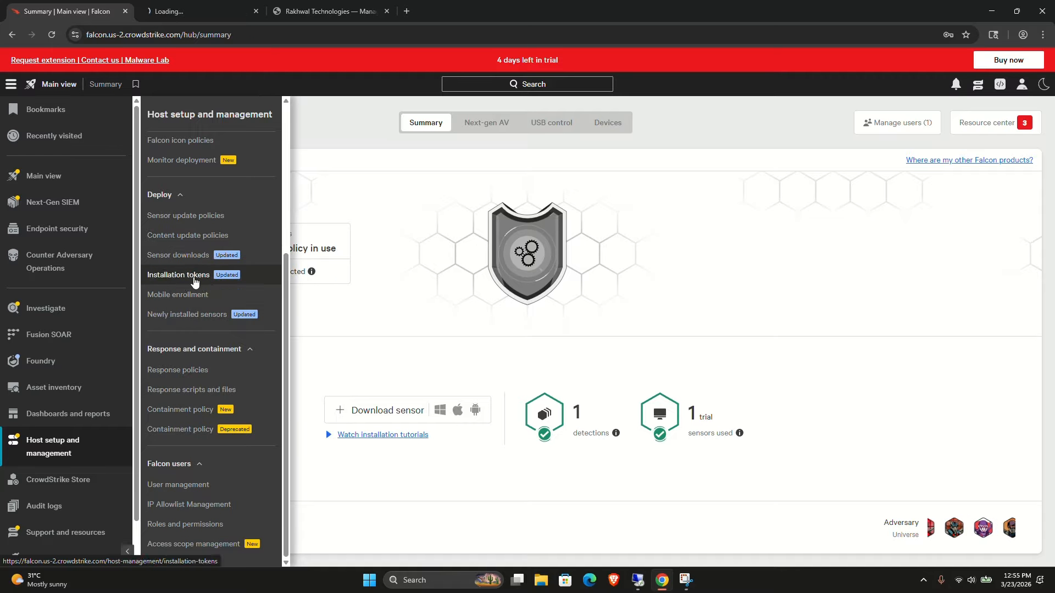
right_click(166, 297)
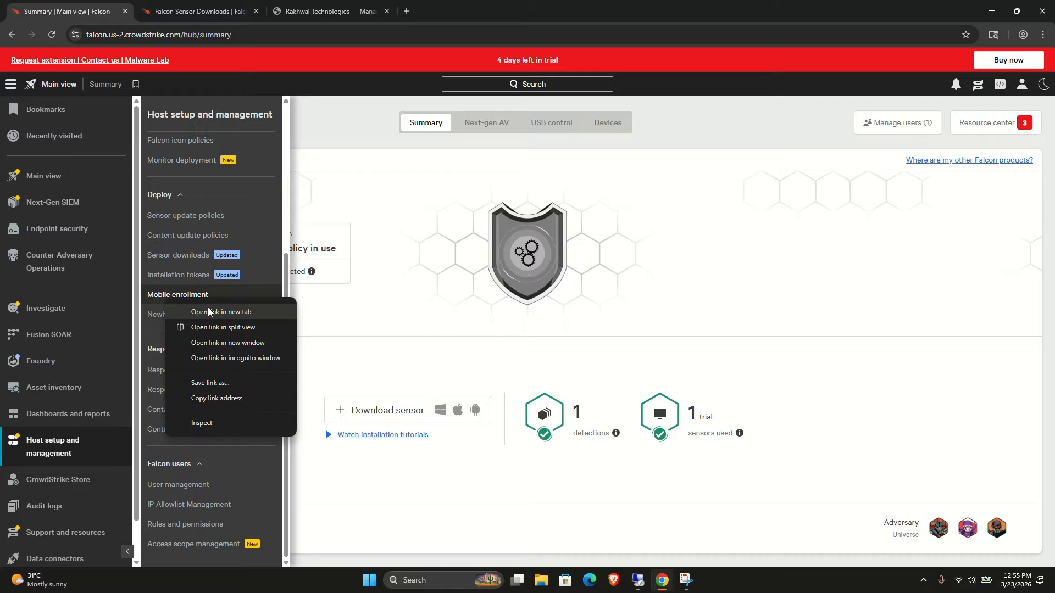
click(208, 312)
On the Sensor downloads tab, copy the customer ID to the clipboard.
click(154, 13)
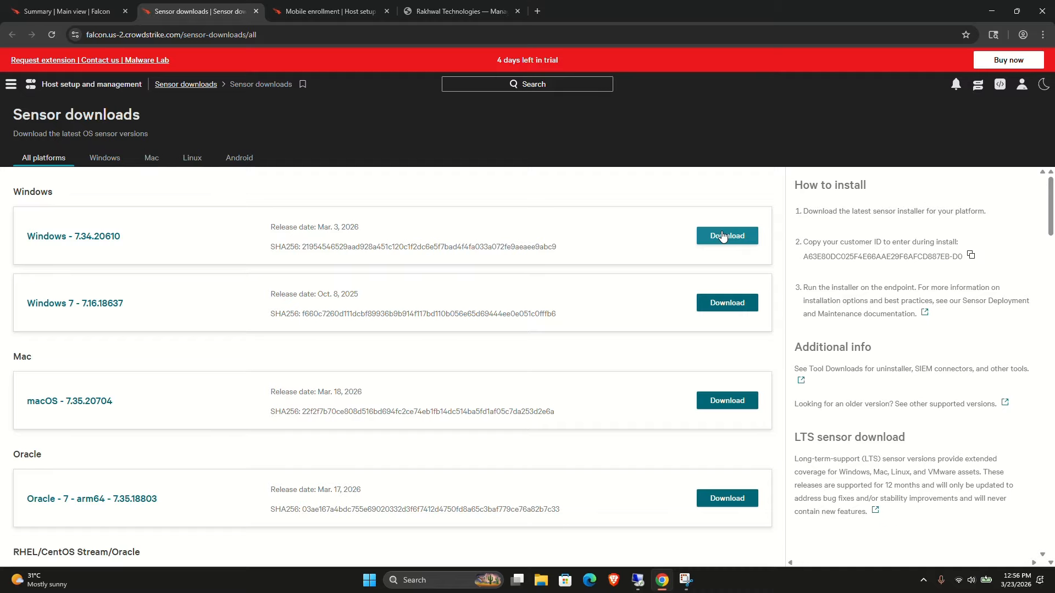
click(971, 256)
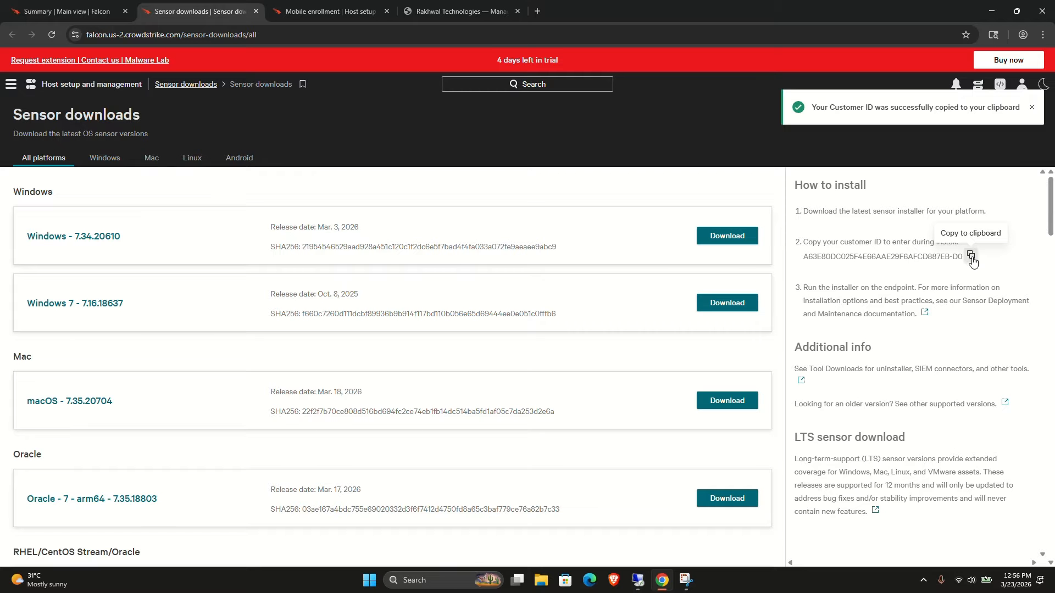
Review the available sensor installers under the Windows, Mac, Linux and Android platform filters.
scroll(324, 389, down, 2)
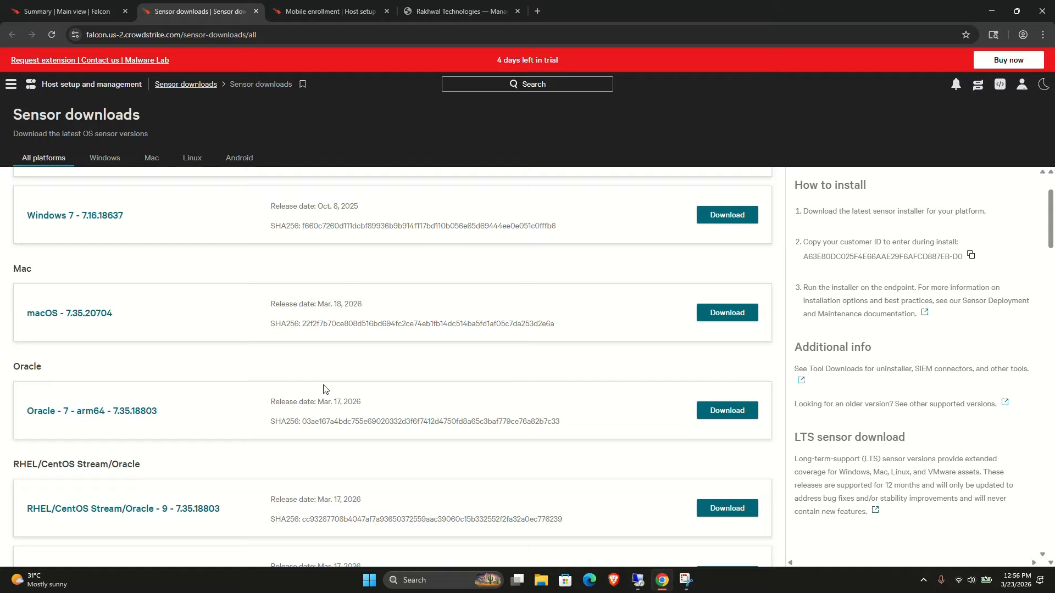
click(99, 159)
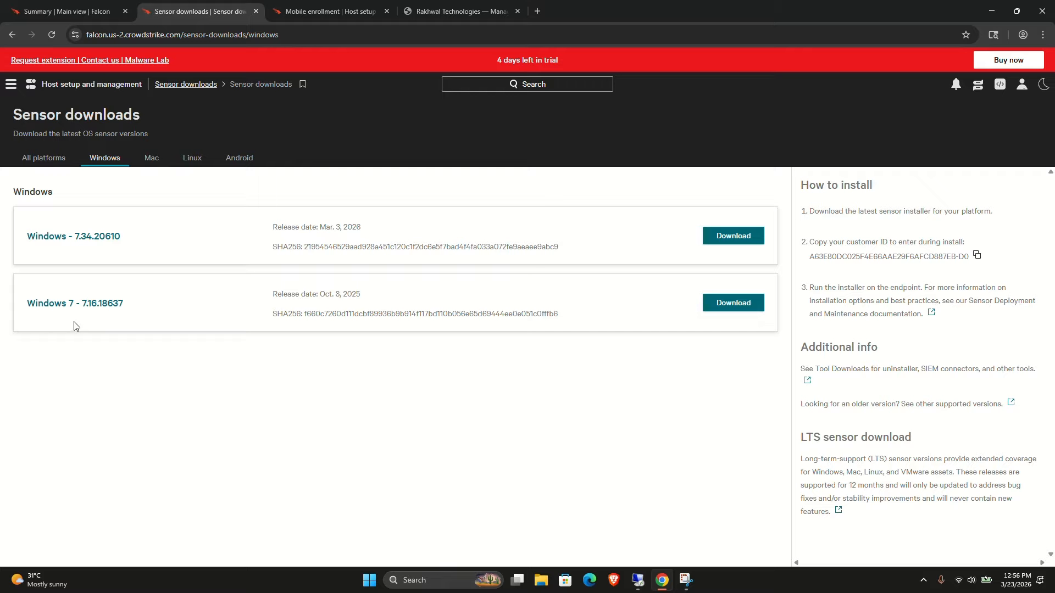
click(152, 159)
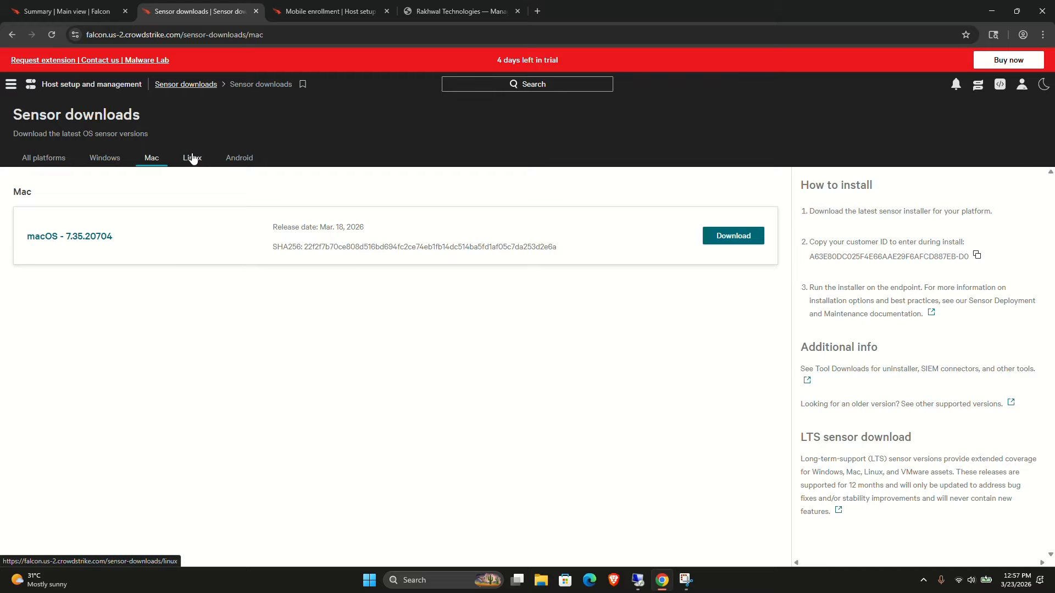
click(192, 159)
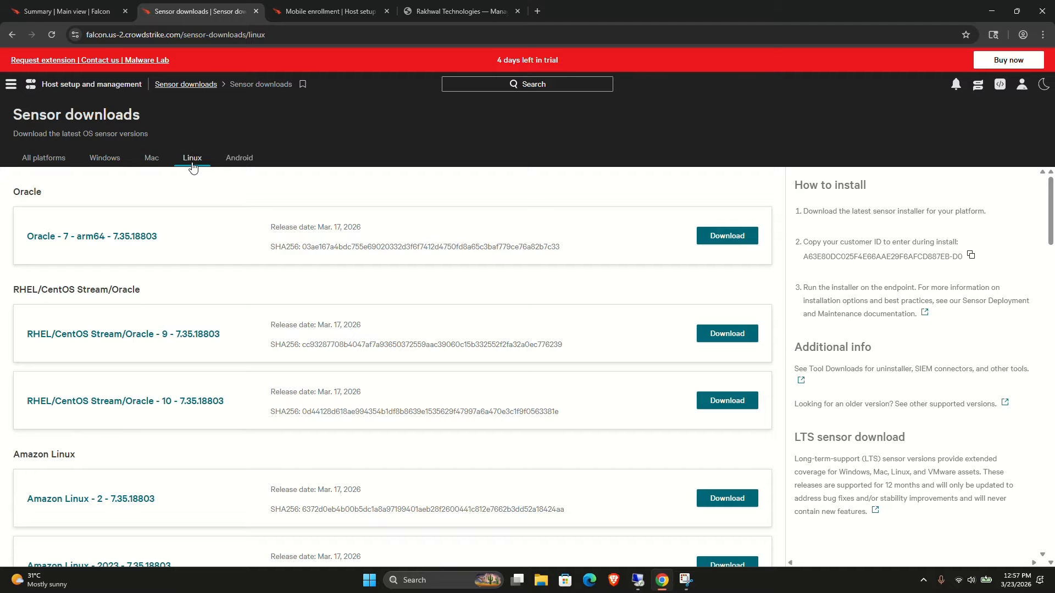
scroll(182, 387, down, 1)
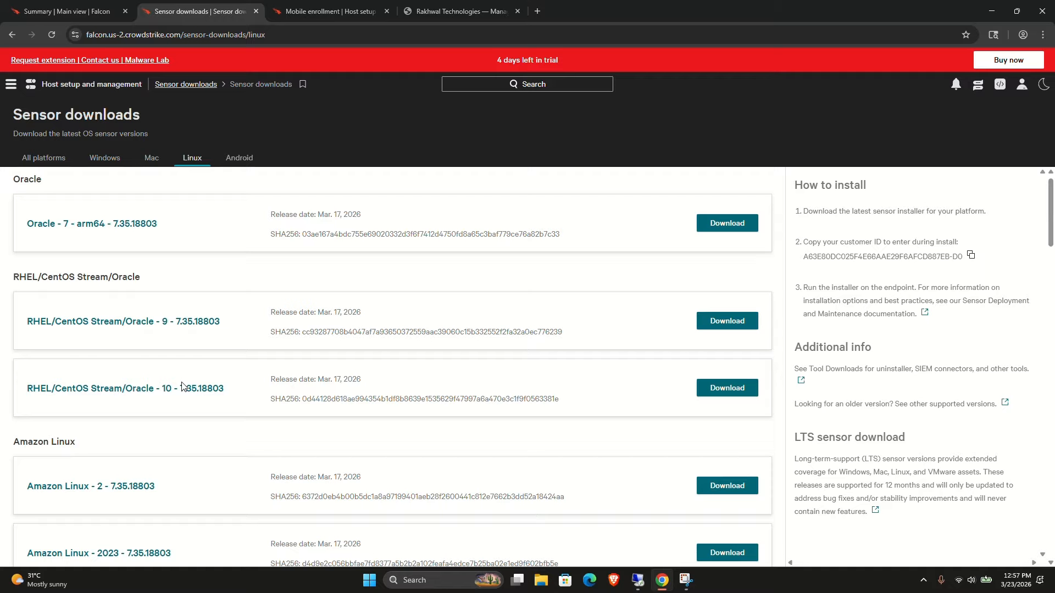
scroll(182, 387, down, 5)
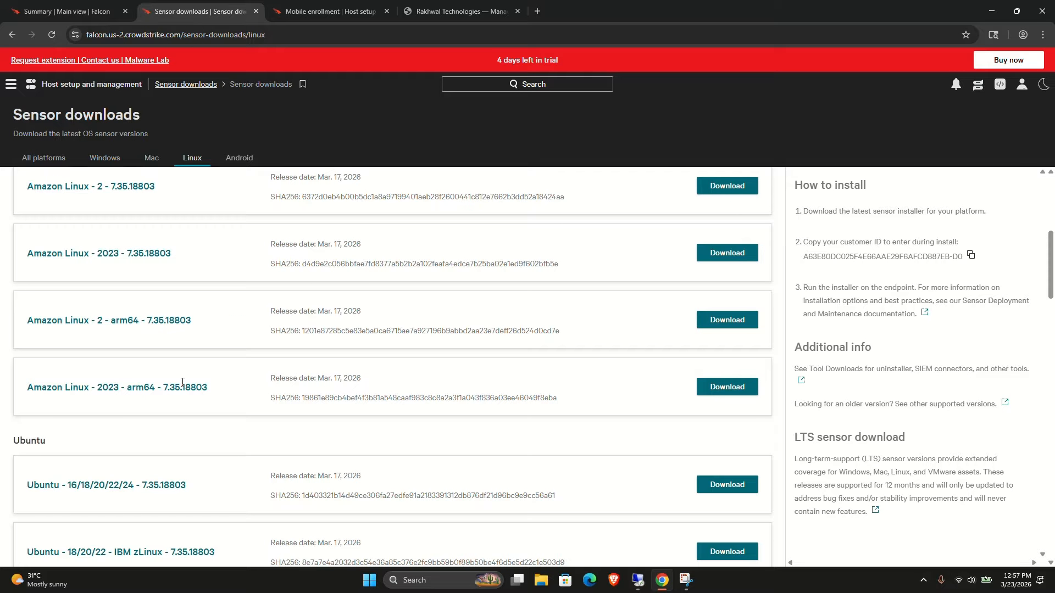
scroll(181, 382, down, 4)
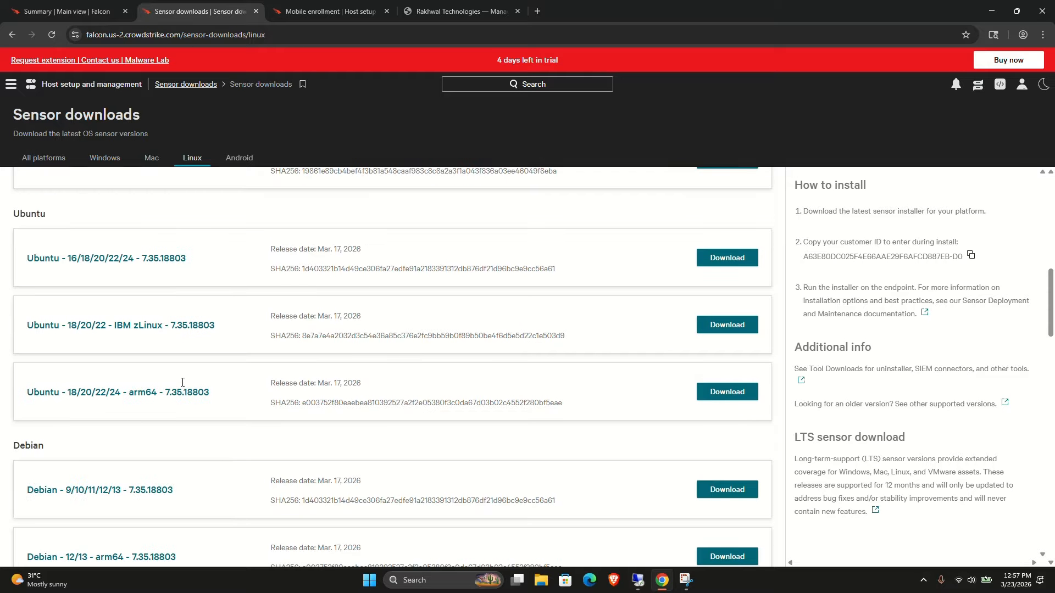
click(240, 156)
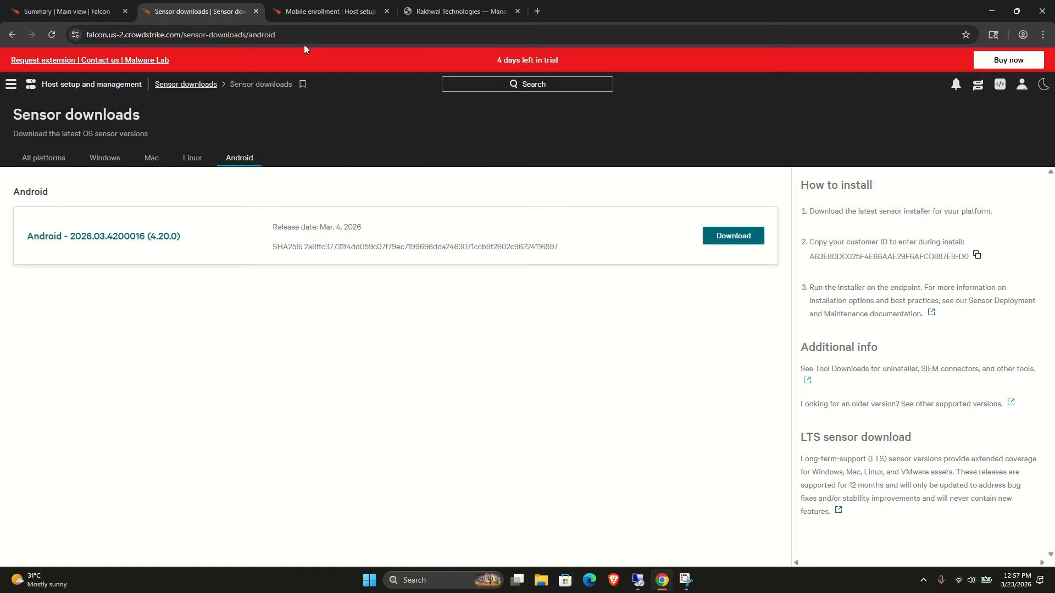
On the Mobile enrollment tab, start enrolling a device and autofill the user's email address, confirming with the Windows PIN.
click(306, 12)
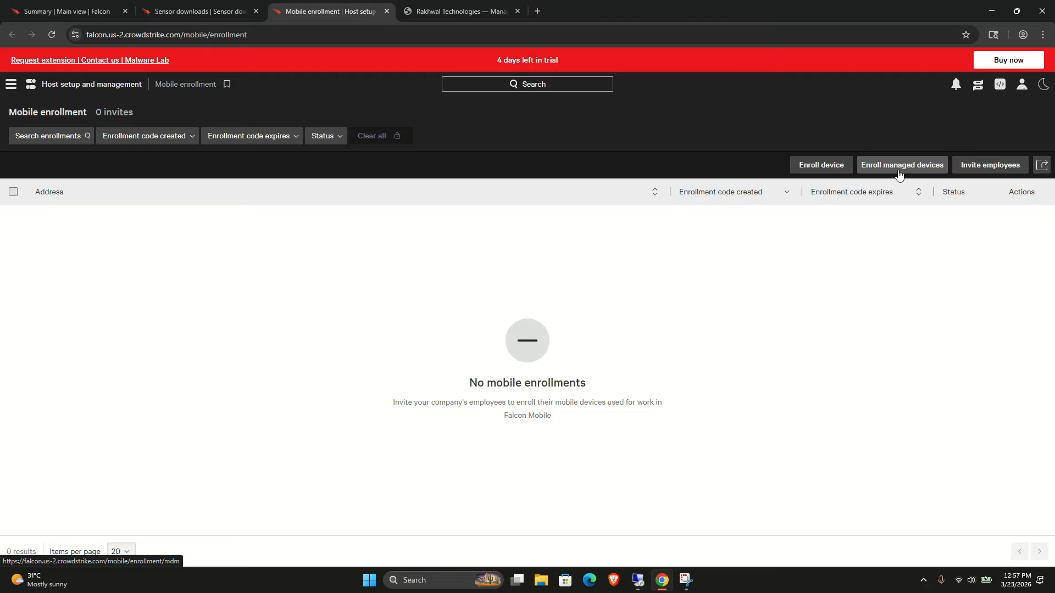
click(841, 166)
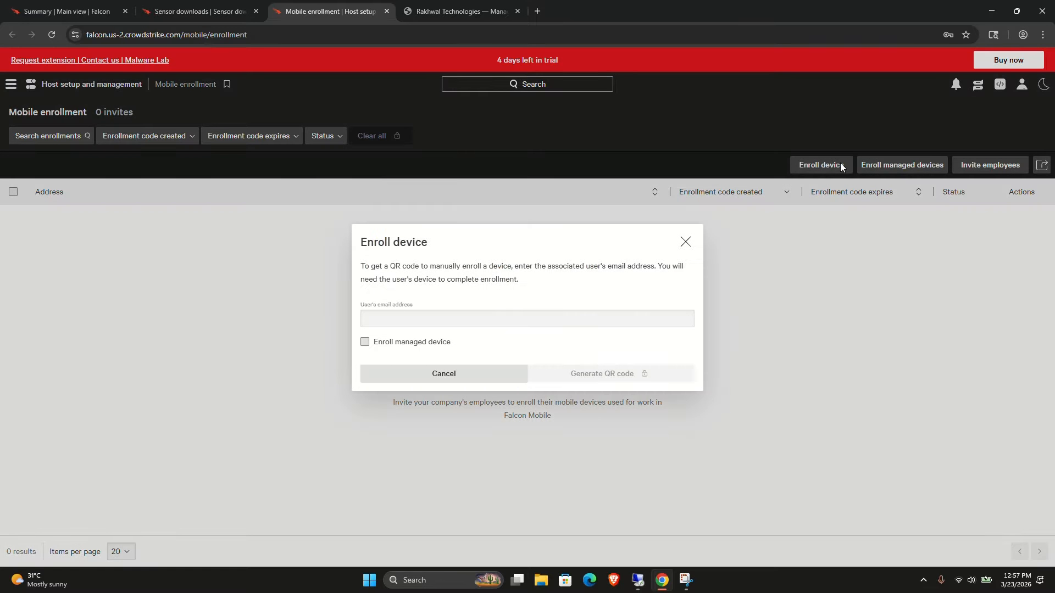
click(471, 318)
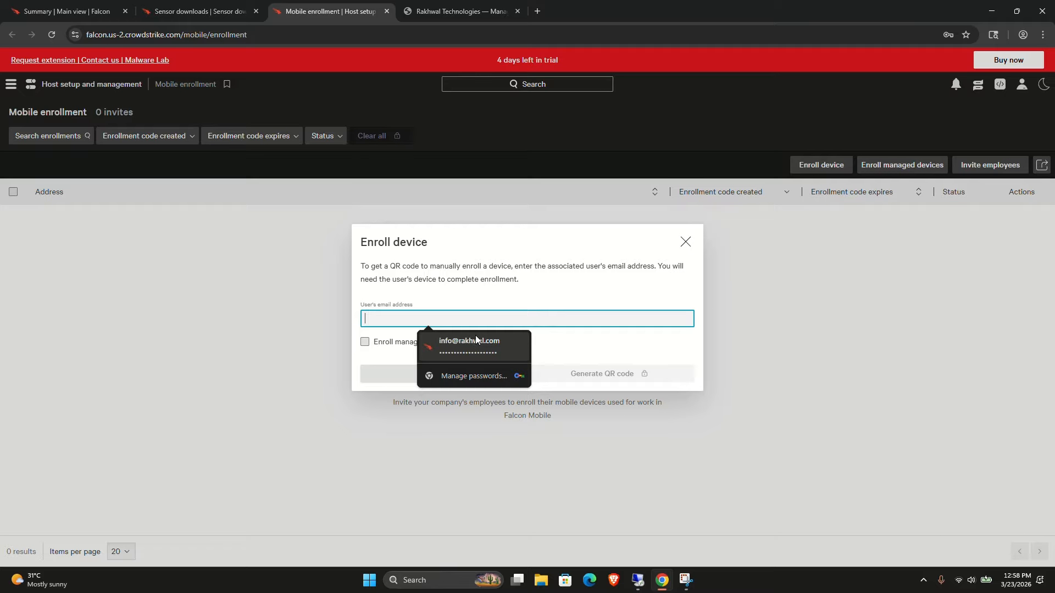
click(591, 285)
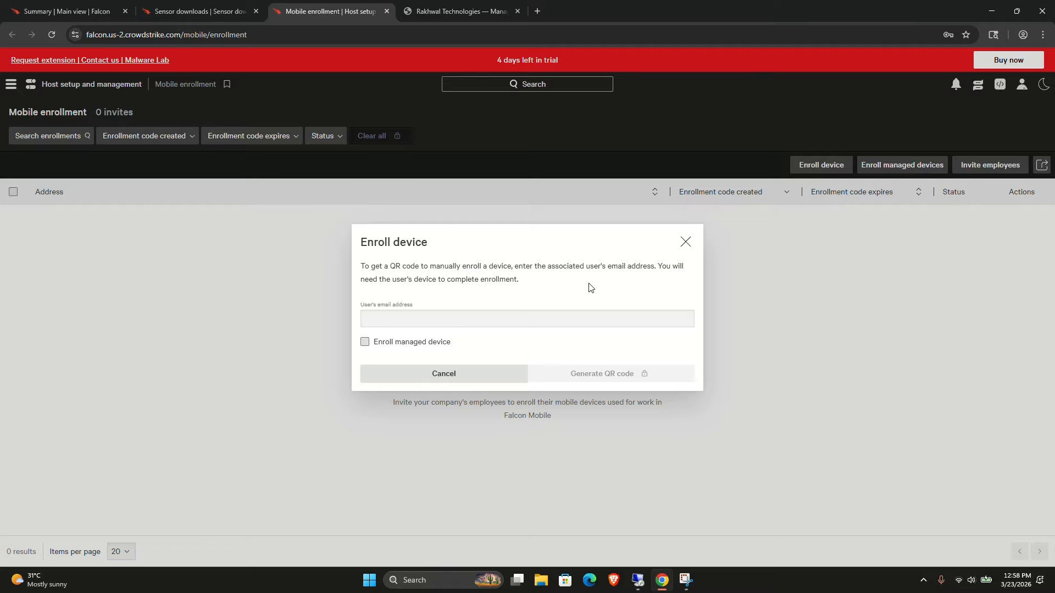
click(444, 326)
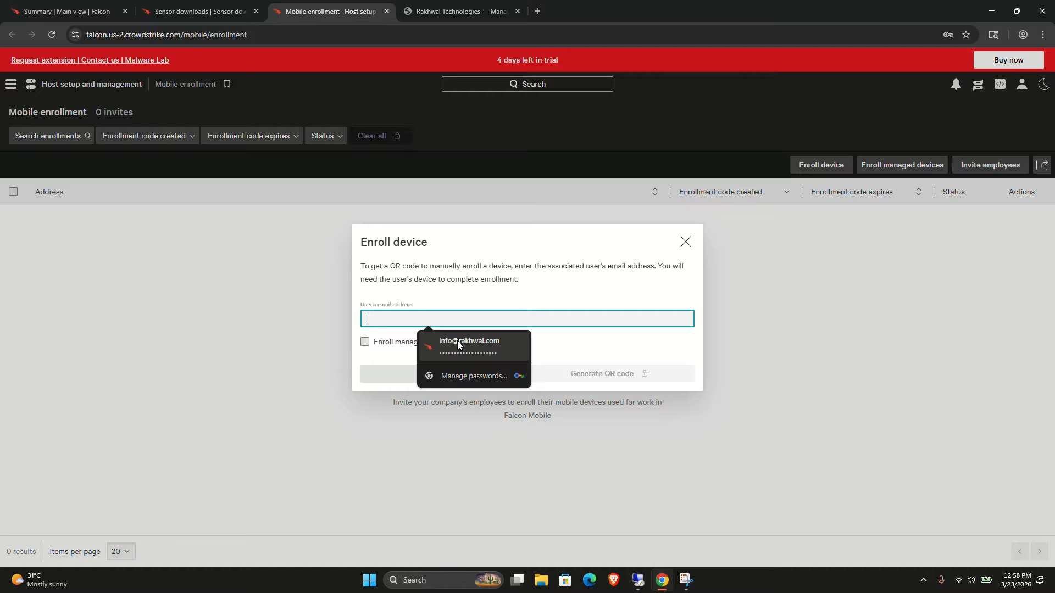
click(457, 341)
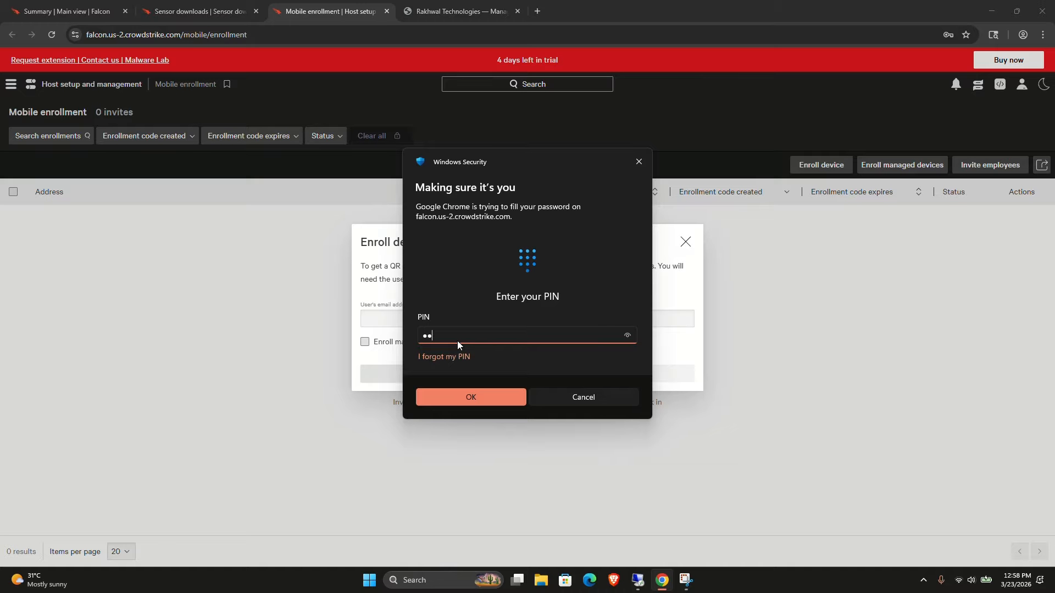
key(Return)
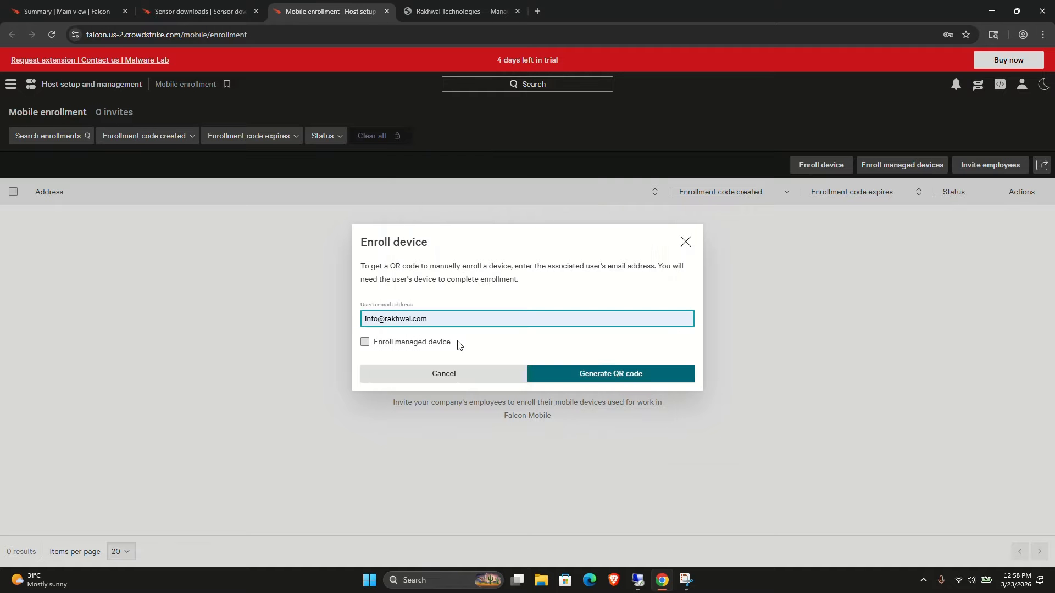
Generate the device enrollment QR code and close the dialog.
click(577, 372)
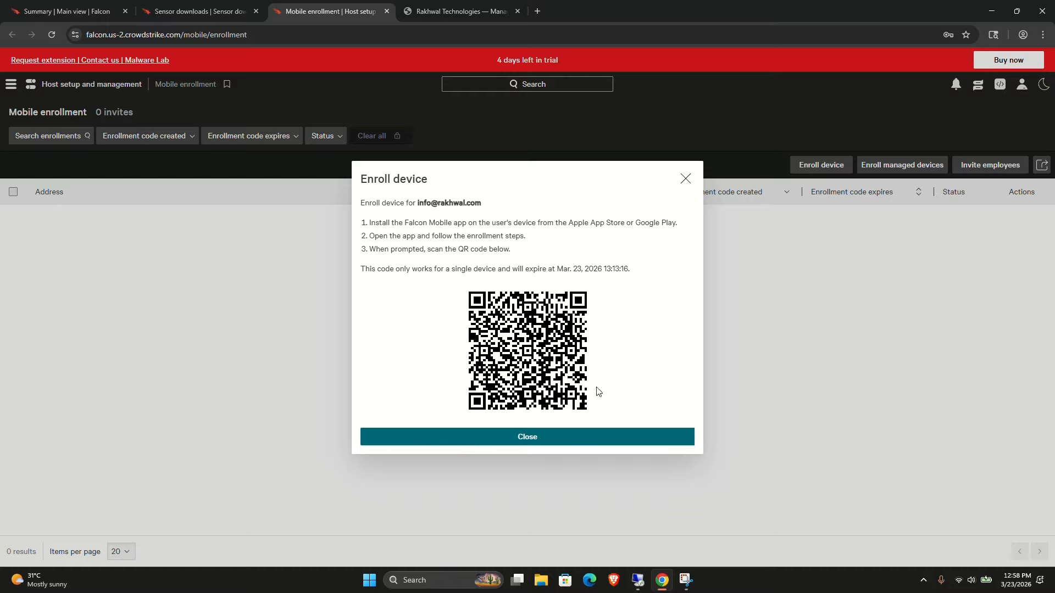
click(541, 443)
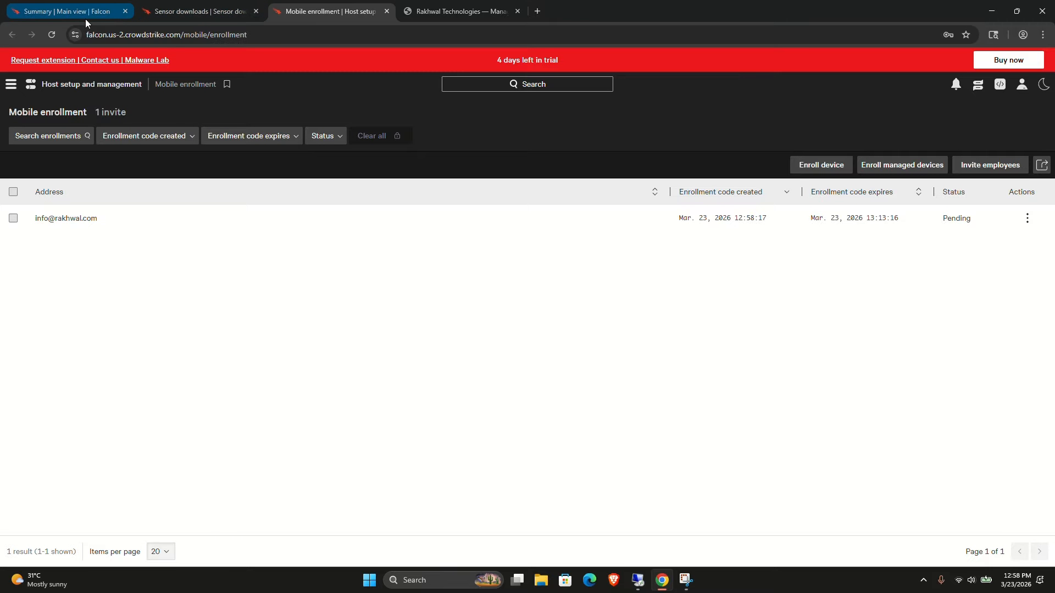
Open the Host management page from the navigation menu.
click(10, 85)
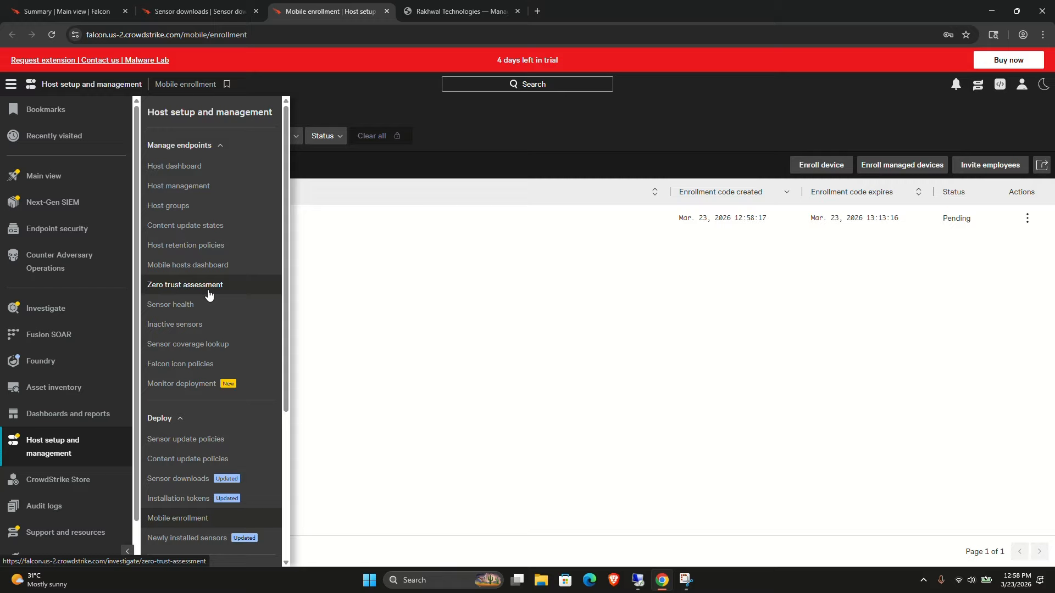
click(177, 189)
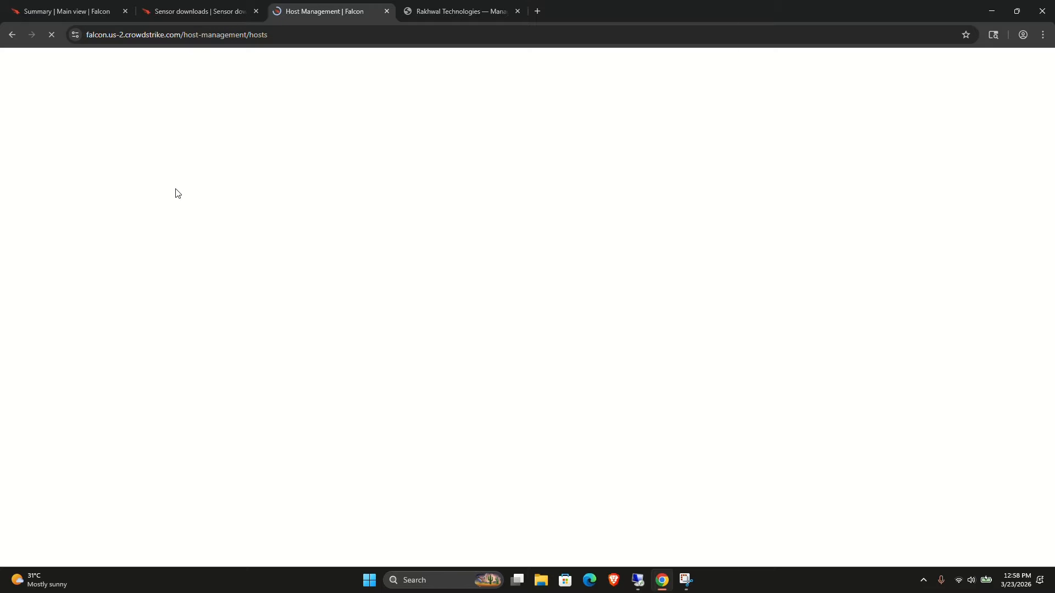
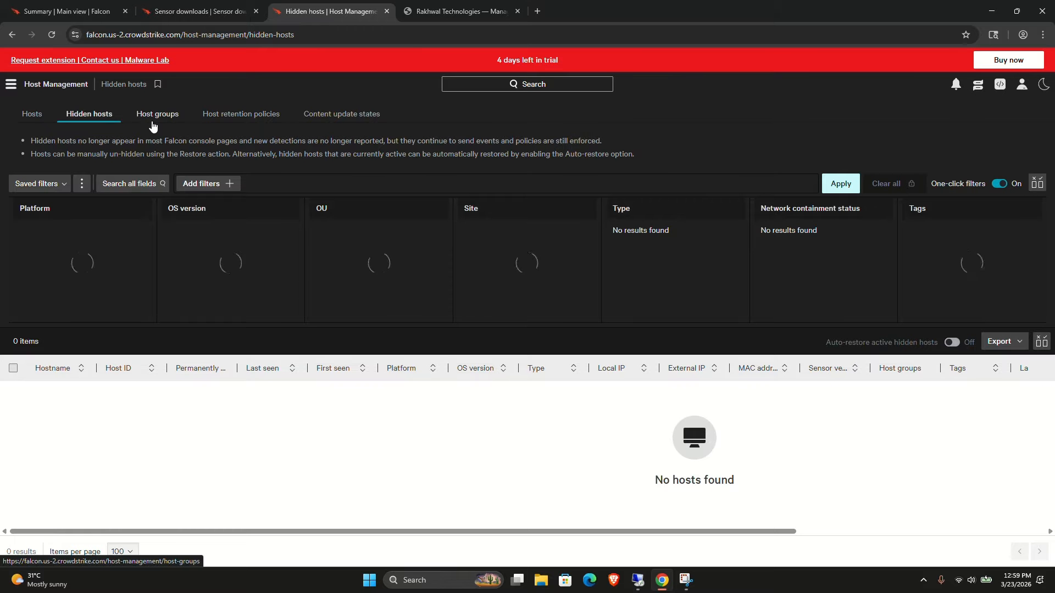
Browse the Host groups and Host retention policies pages of host management.
click(154, 126)
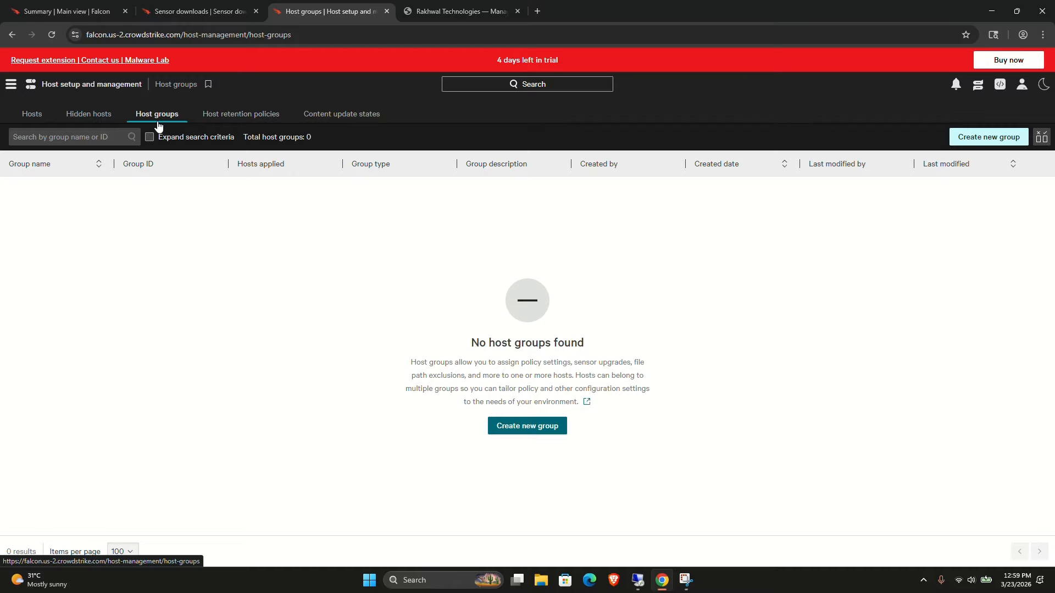
click(226, 115)
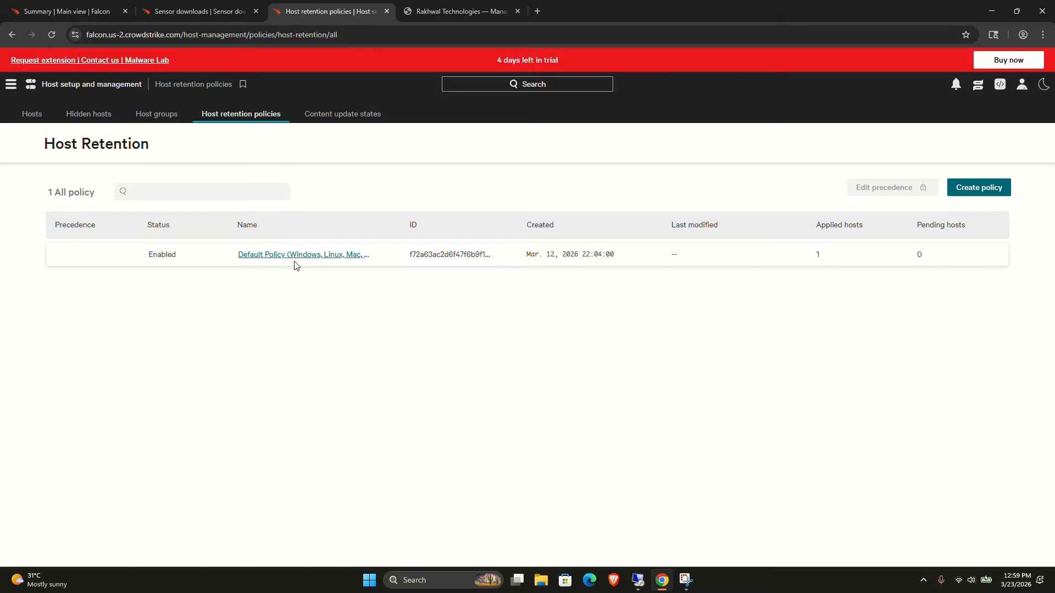
Open the default host retention policy and review its settings before returning to its assigned host groups.
click(280, 256)
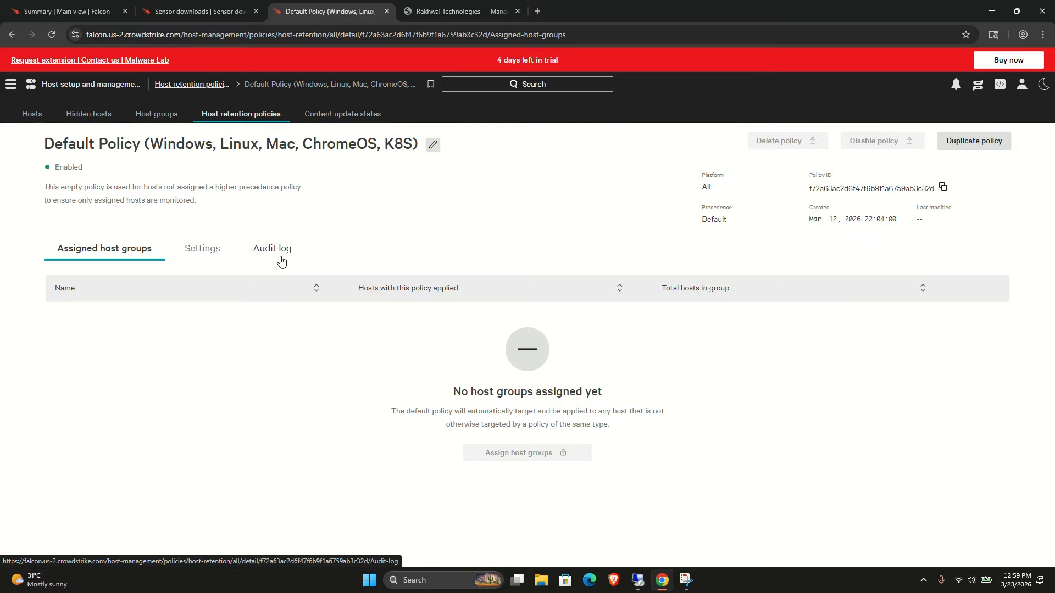
click(215, 248)
scroll(217, 259, down, 1)
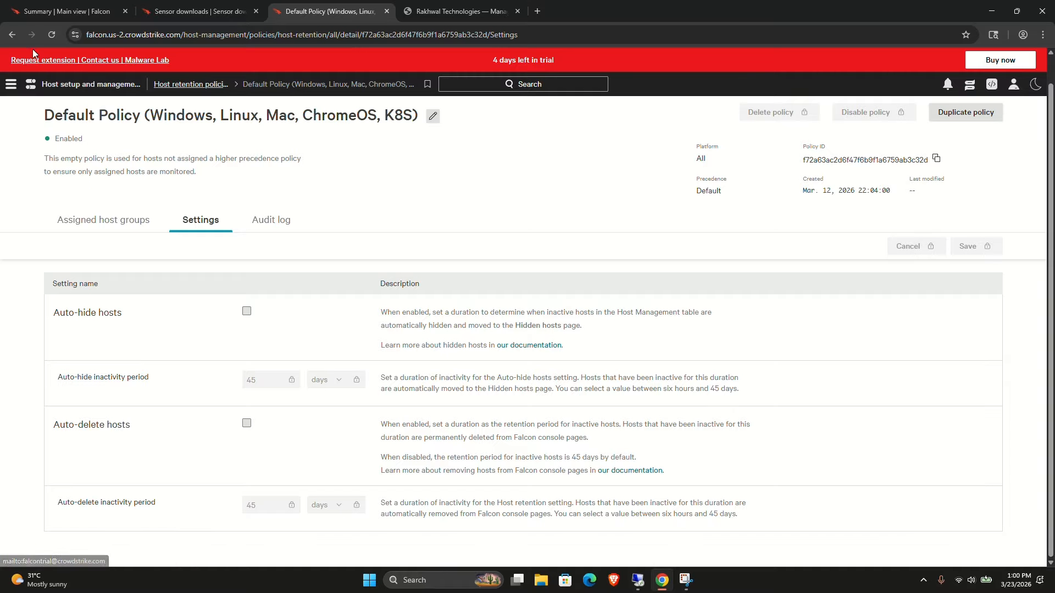
click(9, 37)
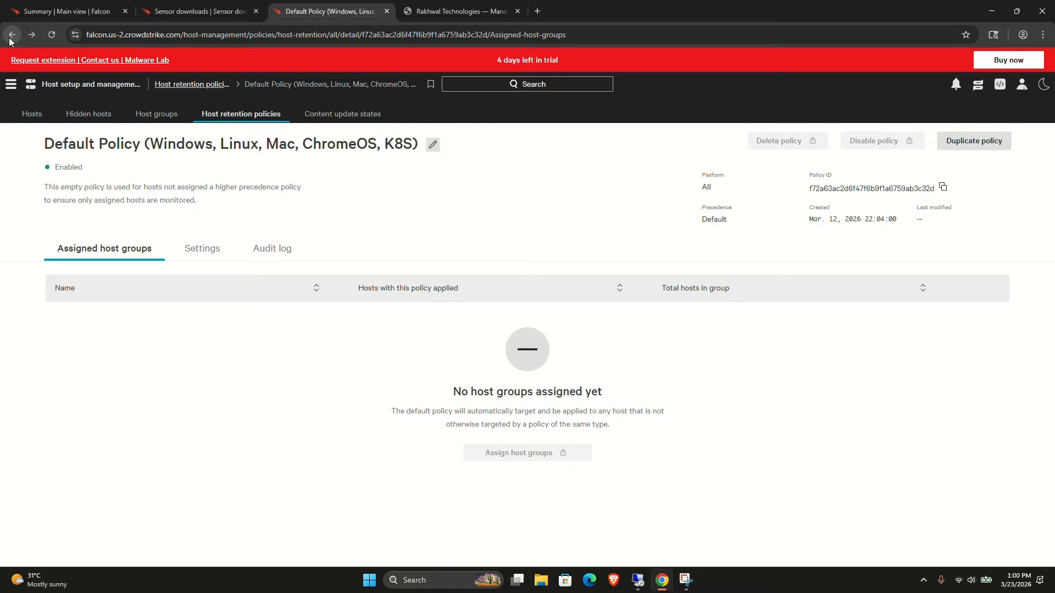
Open the default content update policy from Content update states and view the System Critical delay options.
click(311, 117)
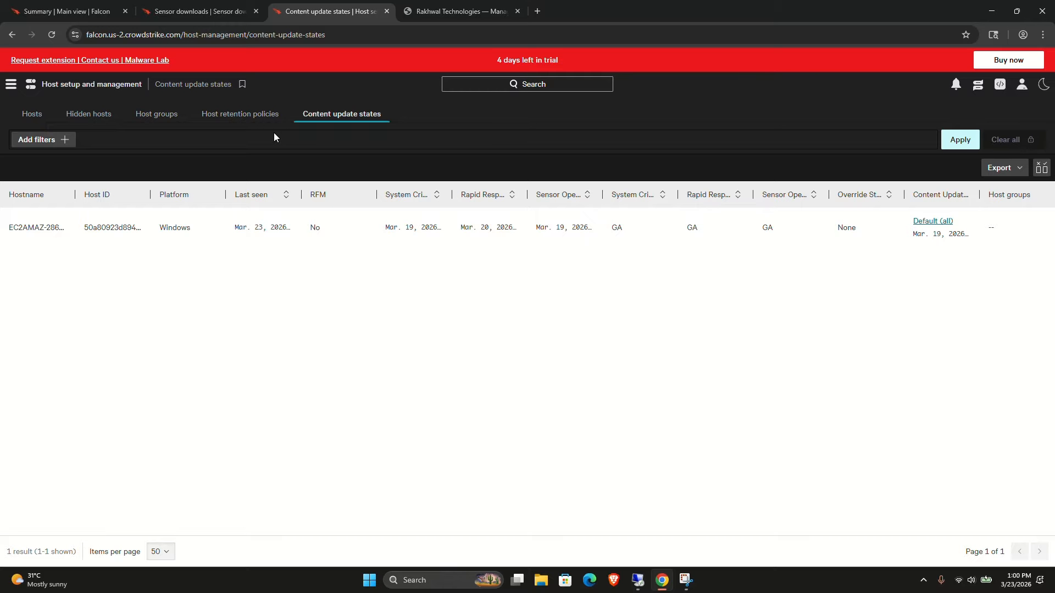
click(933, 222)
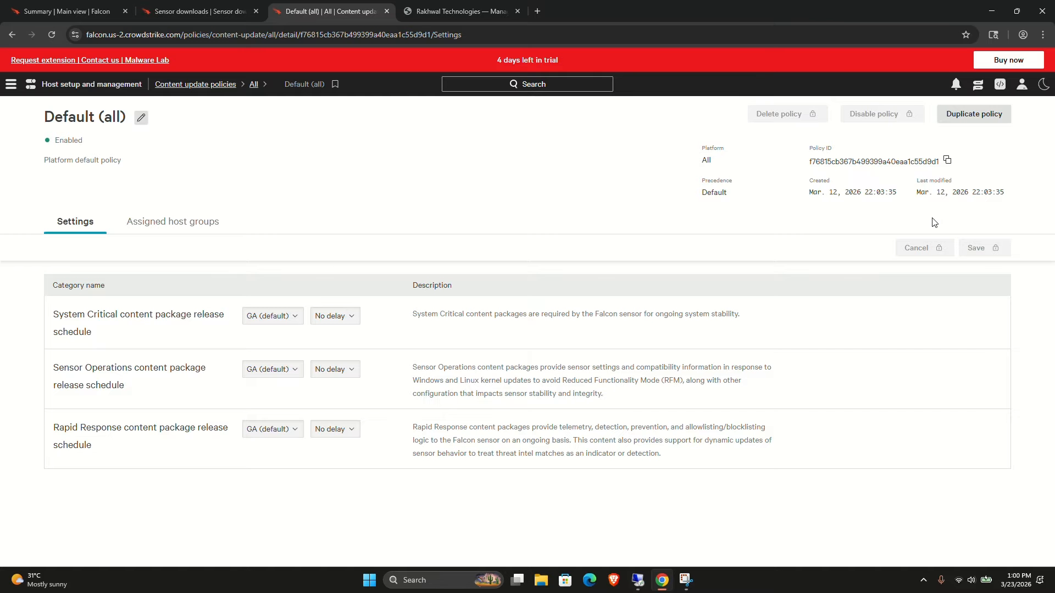
click(341, 321)
scroll(338, 385, down, 1)
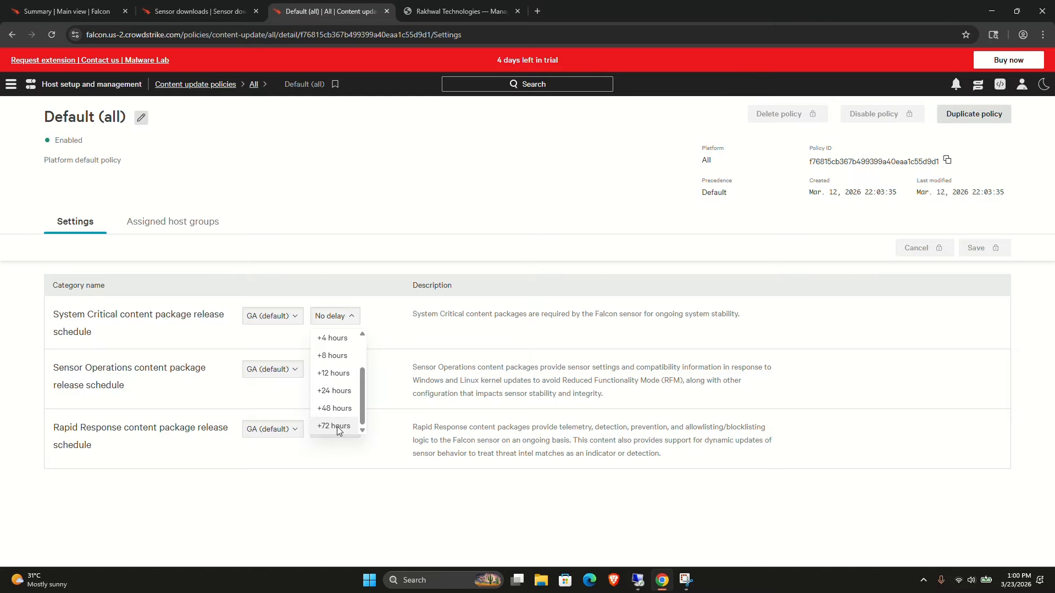
Create a new host group named test static with the Static by host ID type.
click(13, 85)
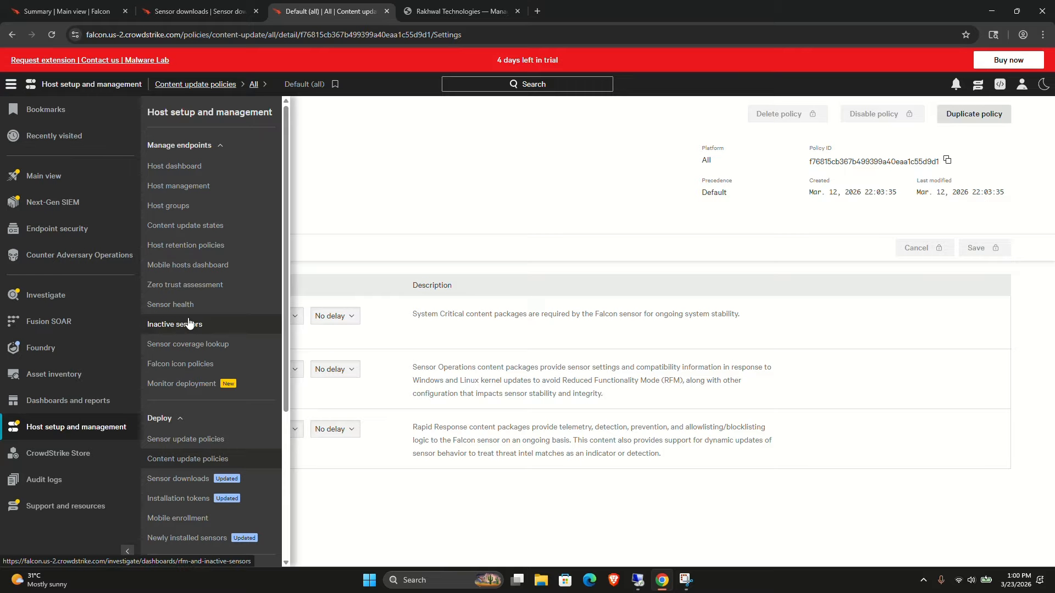
click(168, 206)
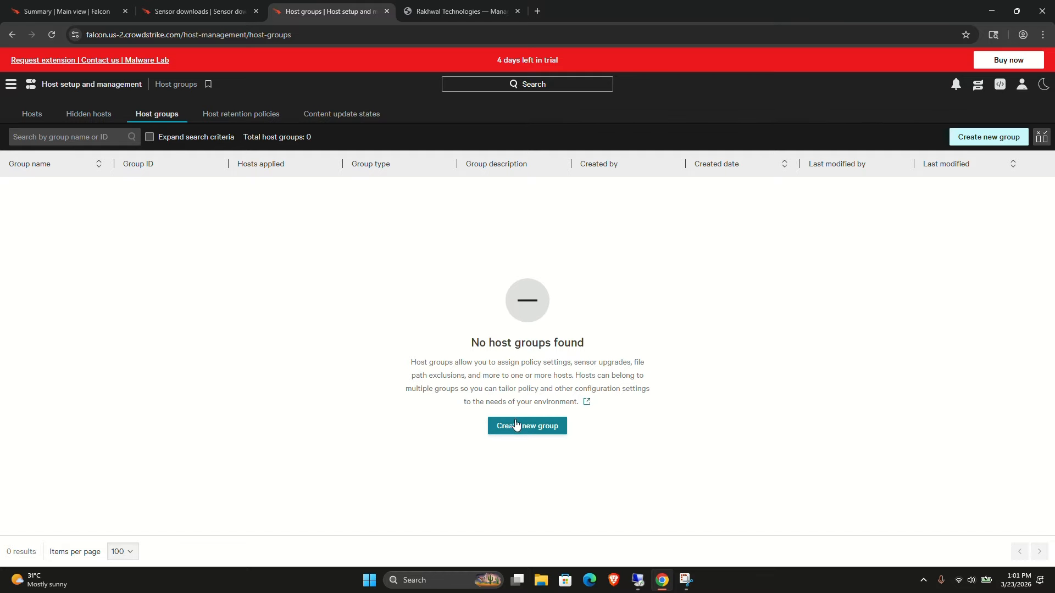
click(515, 425)
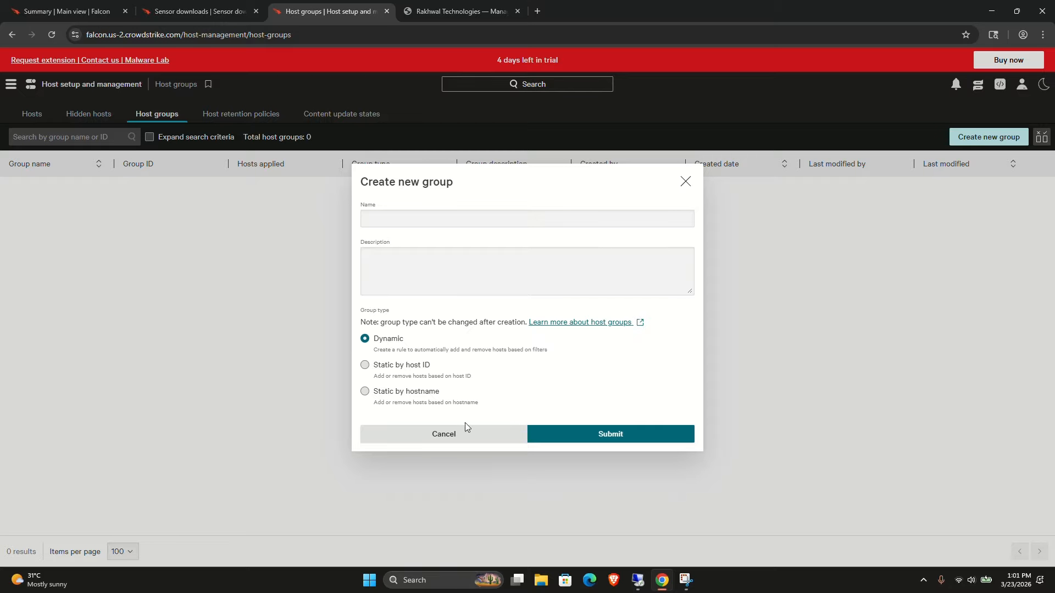
click(364, 368)
click(381, 222)
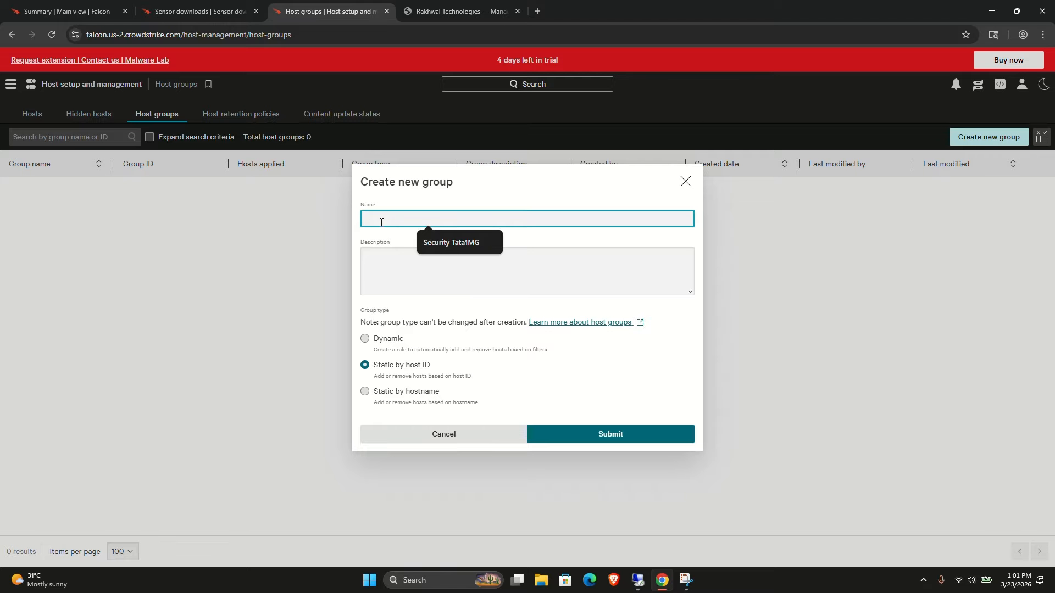
text(test static)
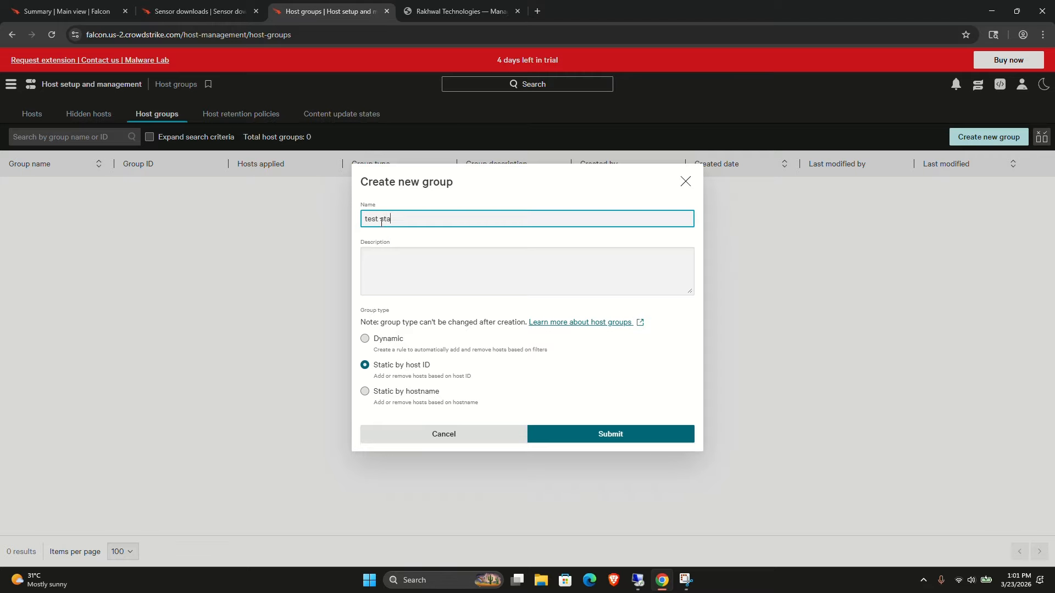
click(565, 442)
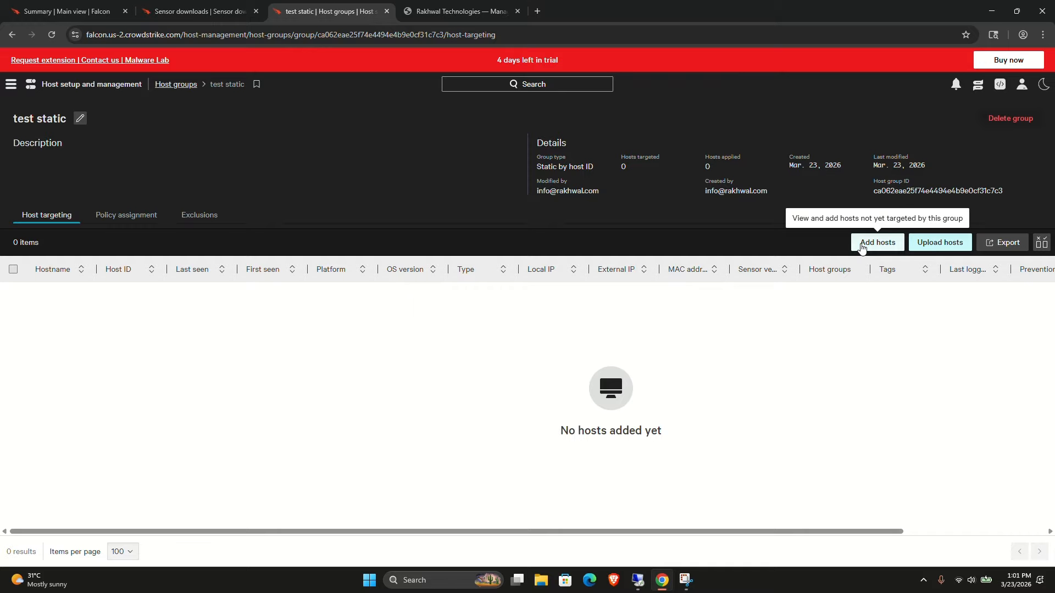
Open the list of hosts not yet in test static and select all of them.
click(861, 244)
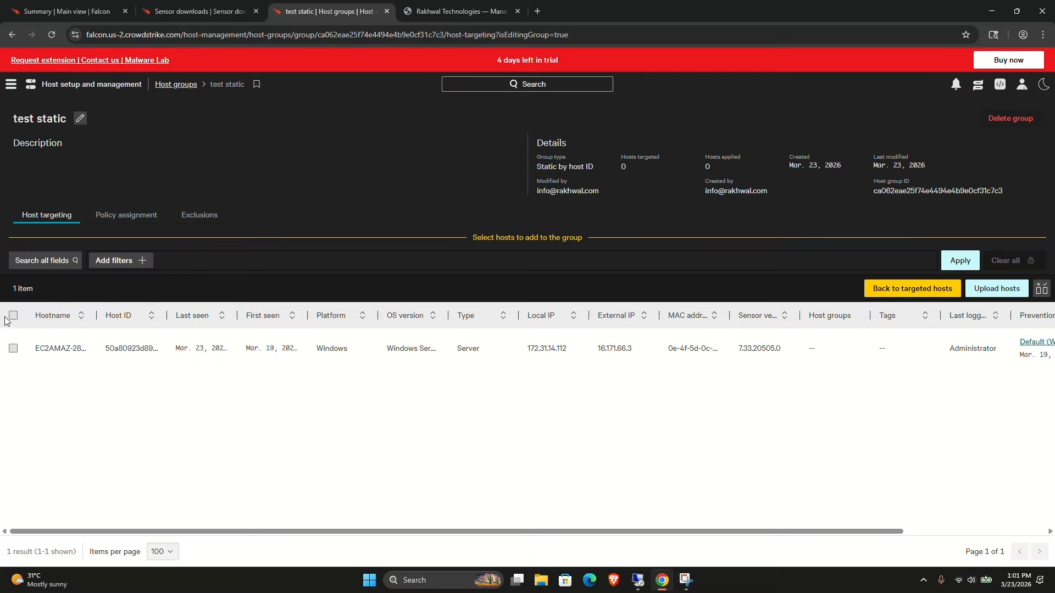
click(13, 315)
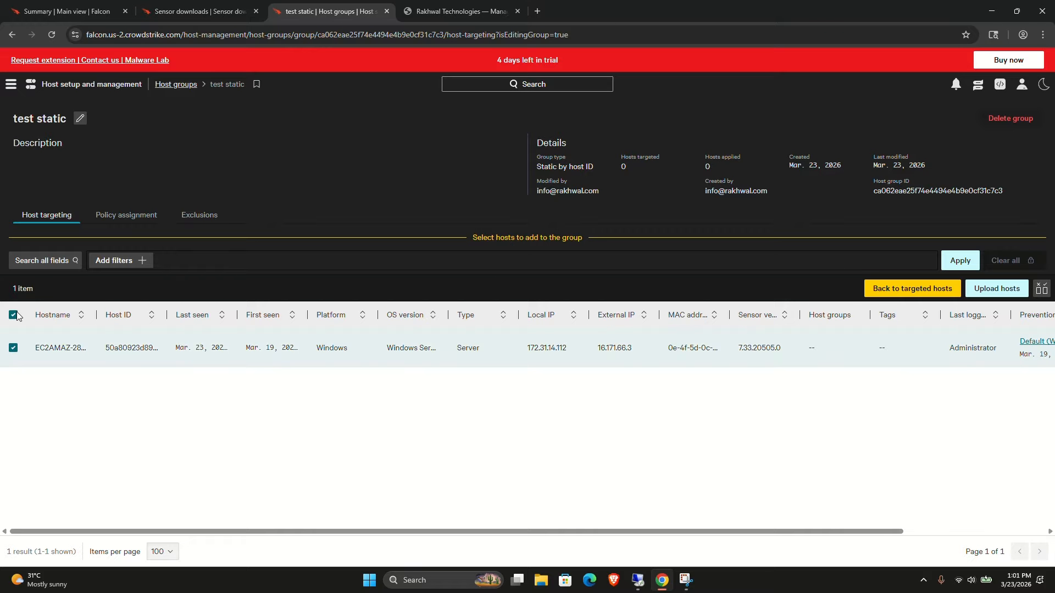
click(118, 254)
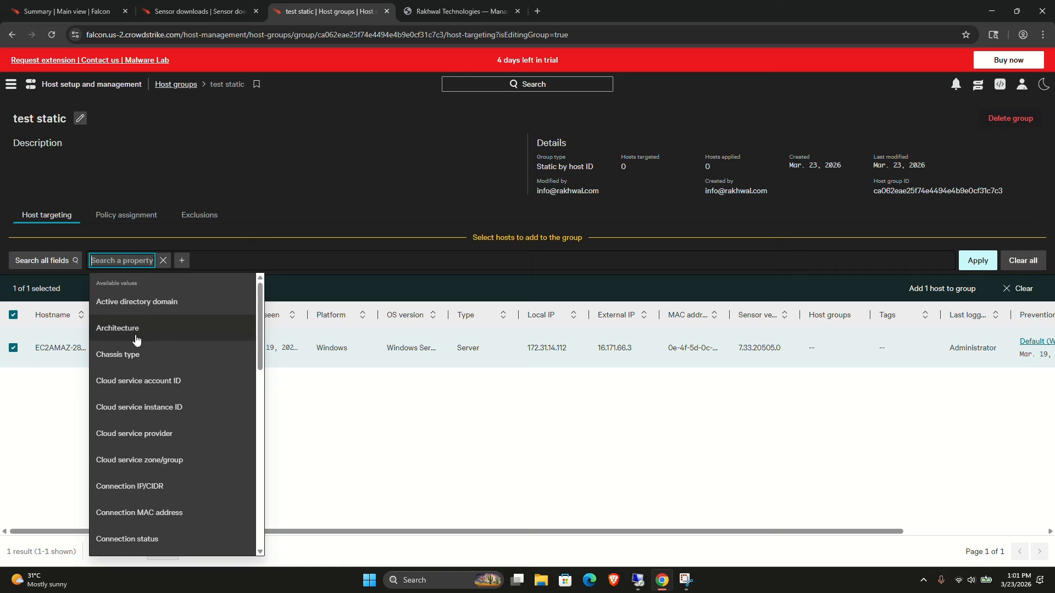
scroll(137, 340, down, 6)
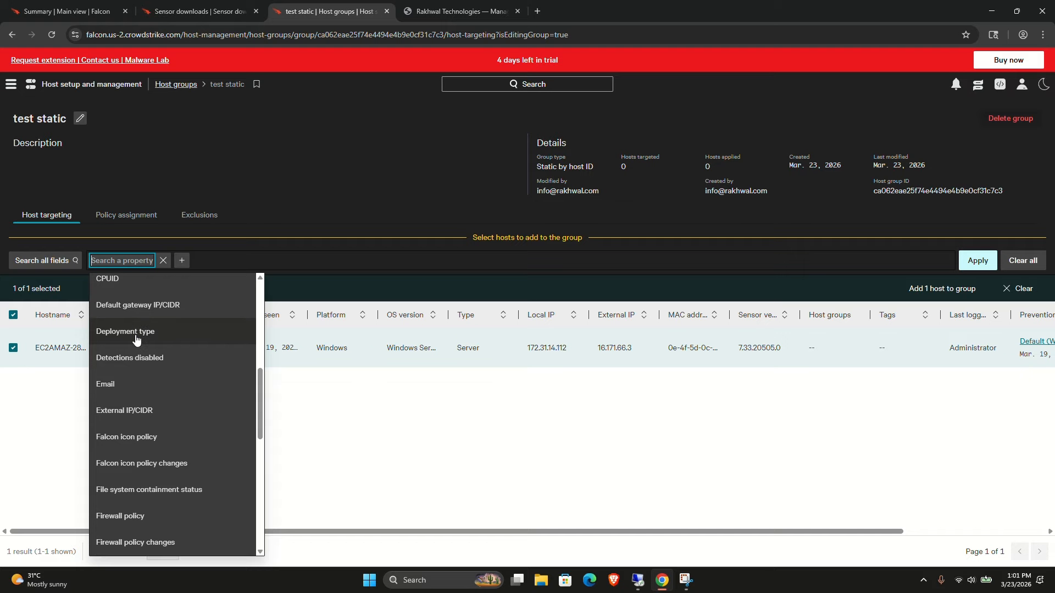
scroll(135, 402, down, 6)
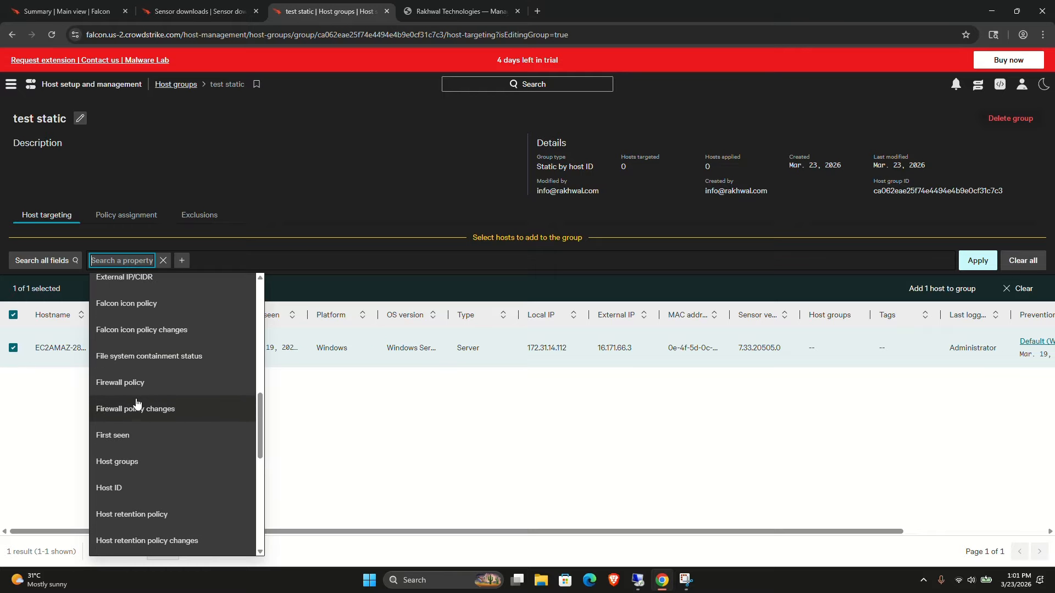
scroll(137, 403, down, 5)
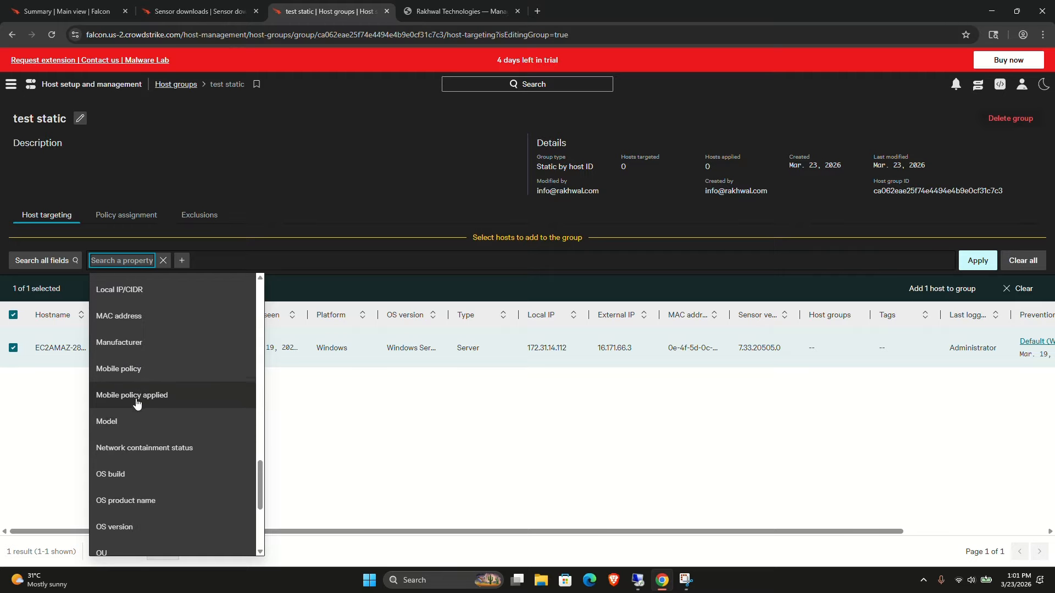
click(370, 262)
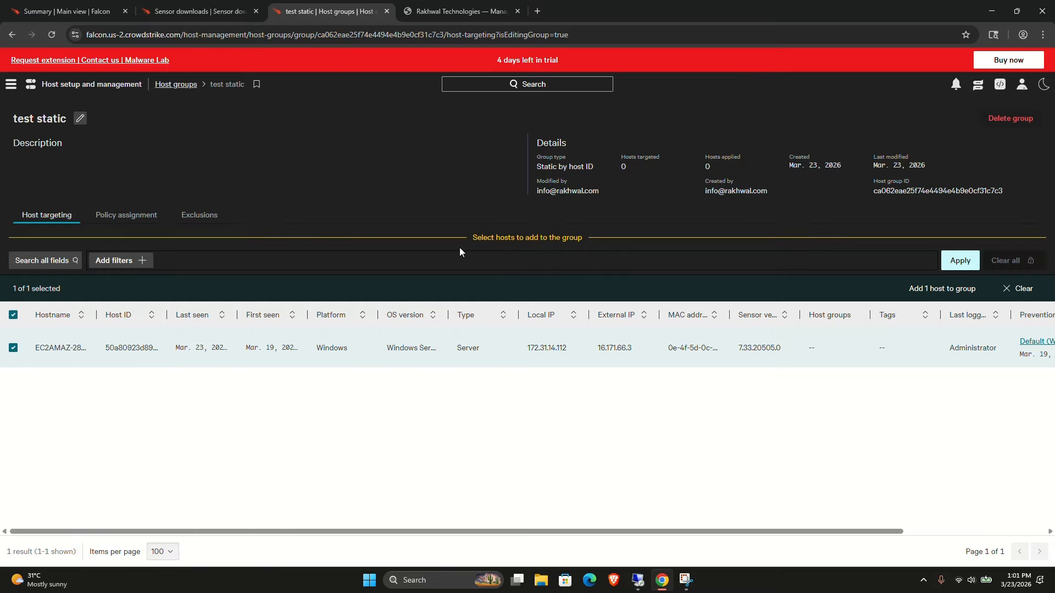
Add the selected host to the test static group and confirm.
click(925, 287)
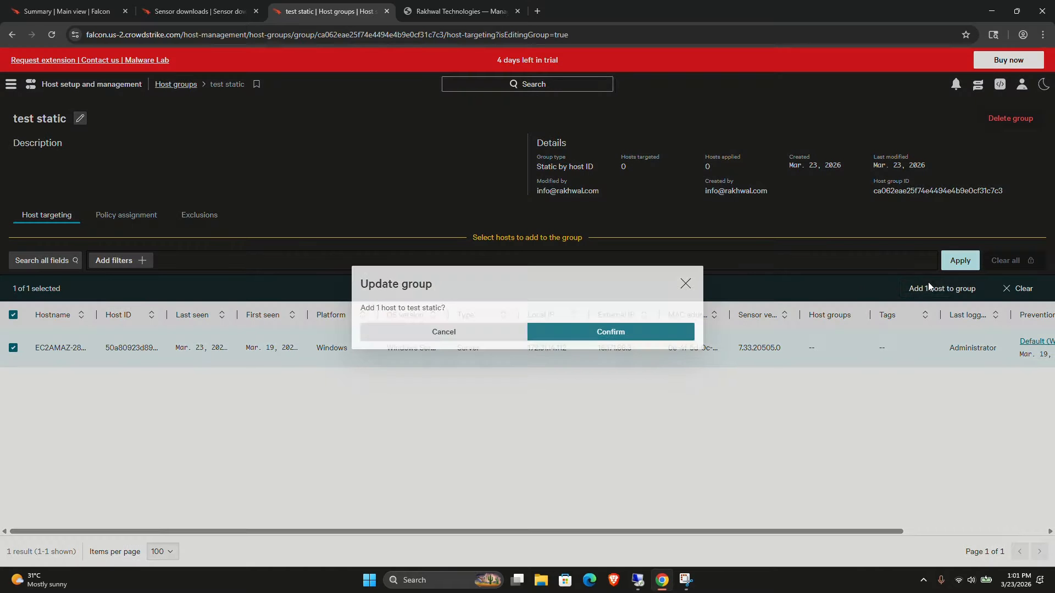
click(558, 344)
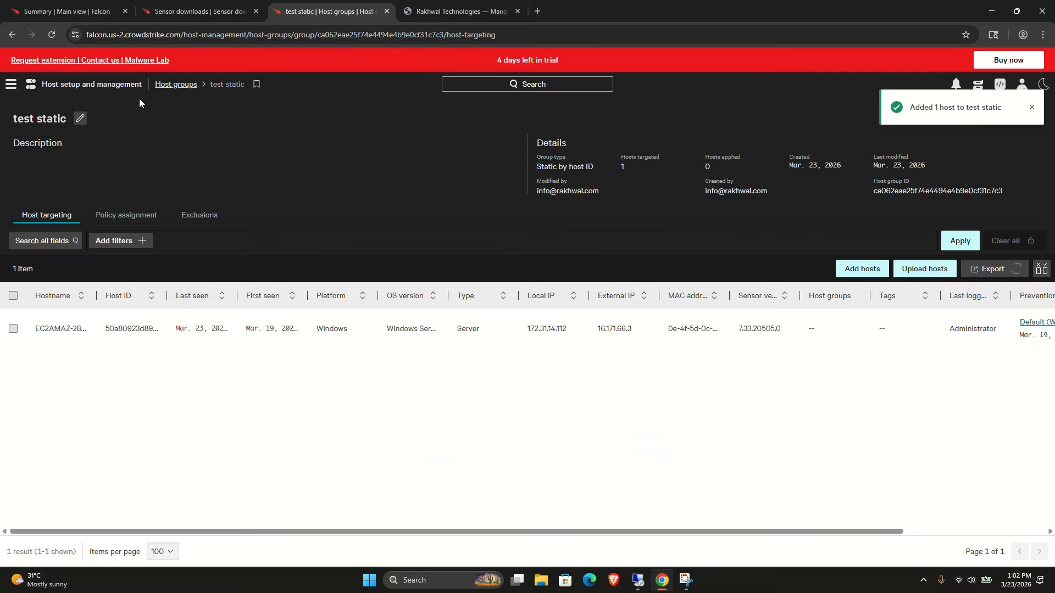
Create a new Dynamic host group named dynamic test.
click(175, 85)
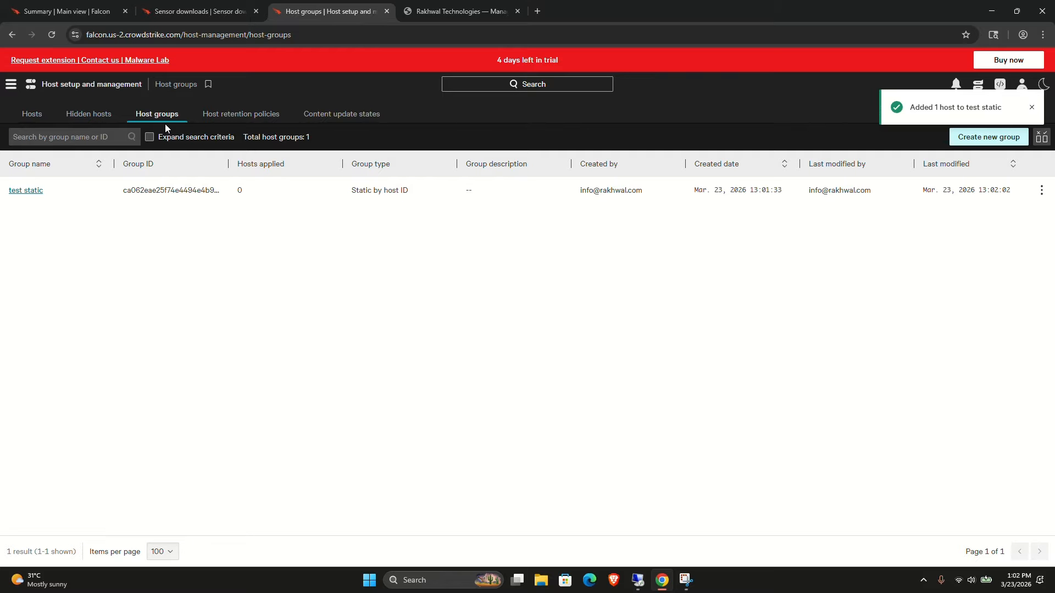
click(970, 138)
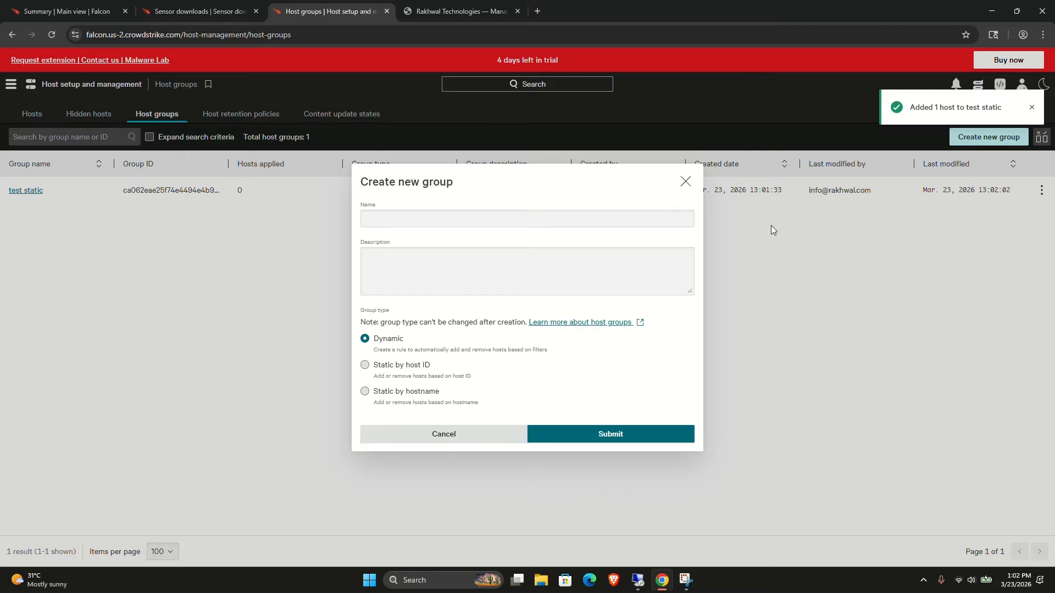
click(433, 220)
text(dynamic test)
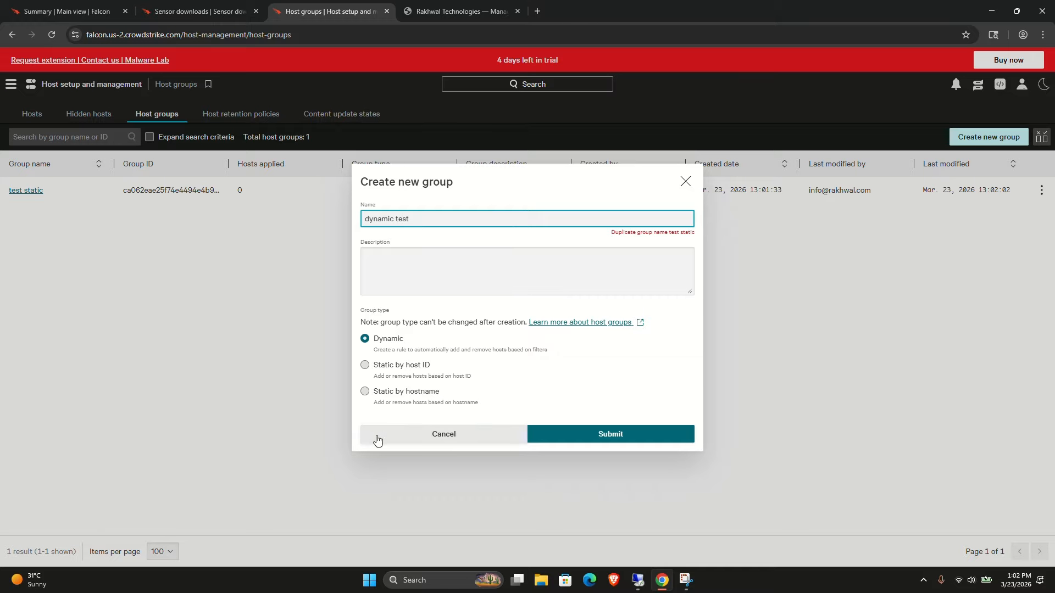
click(575, 438)
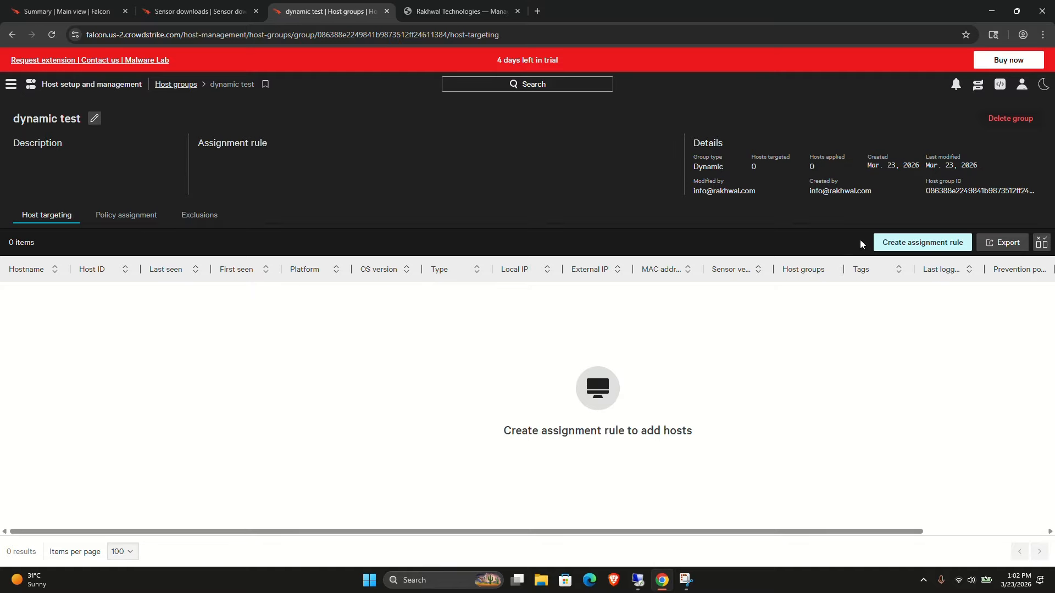
Give dynamic test an assignment rule with Architecture equals Windows, apply the filter and save the rule.
click(885, 248)
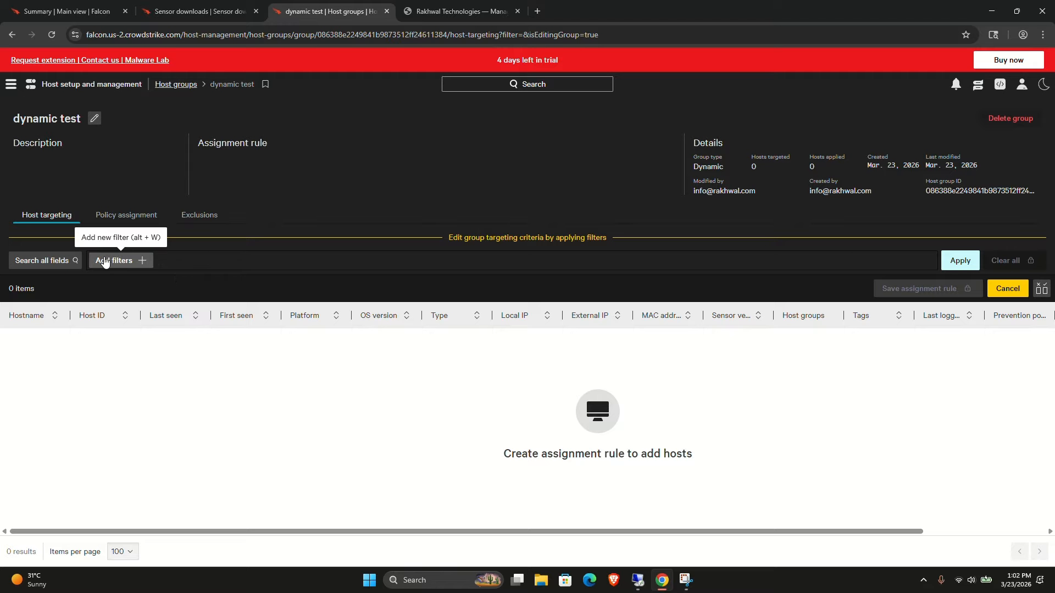
click(106, 262)
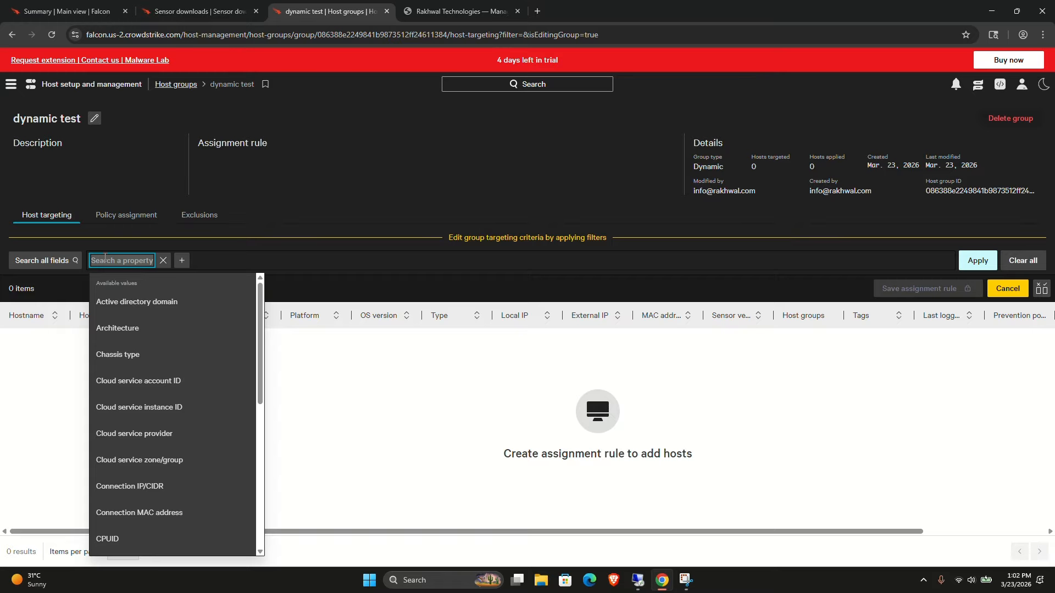
text(os)
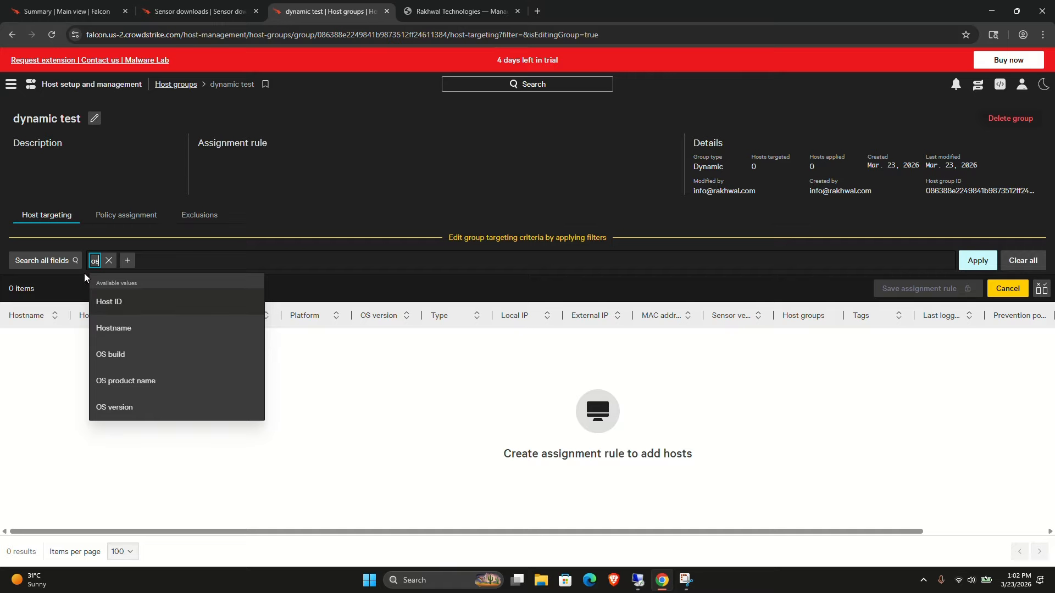
key(BackSpace)
key(BackSpace)
text(arch)
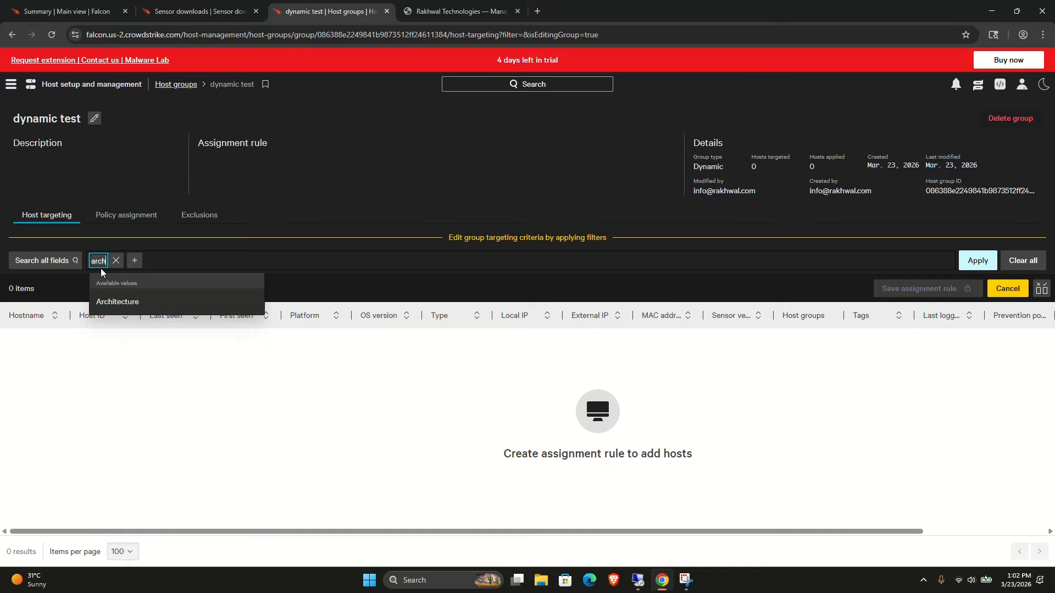
click(123, 301)
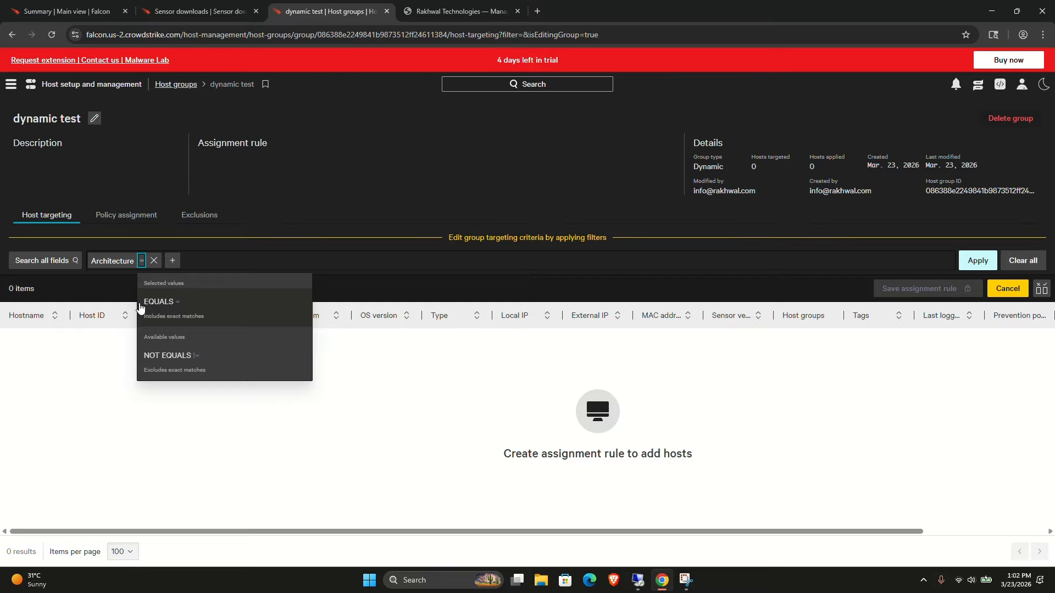
click(141, 306)
click(157, 302)
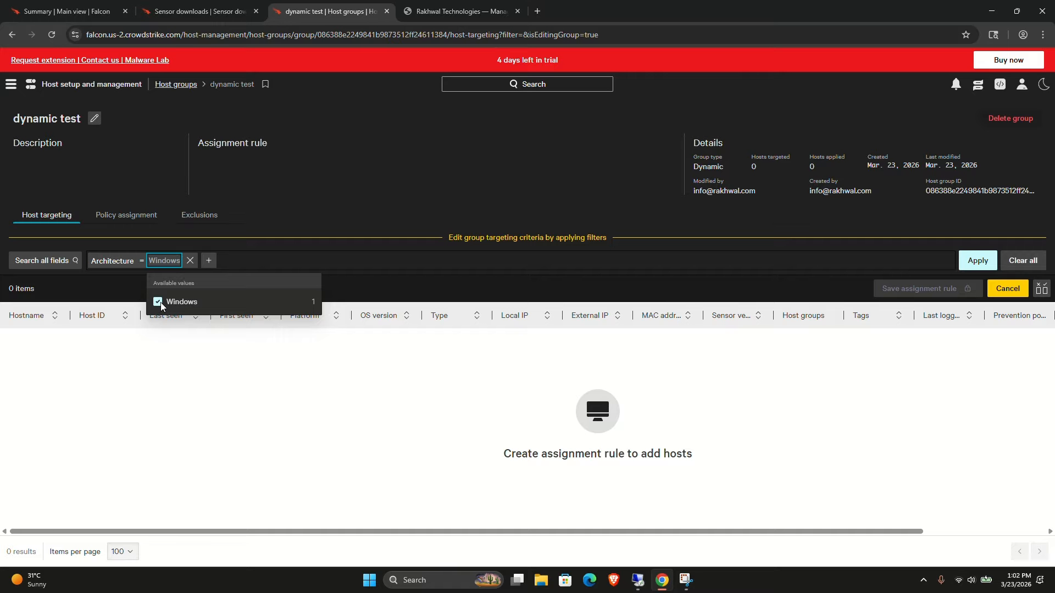
click(975, 260)
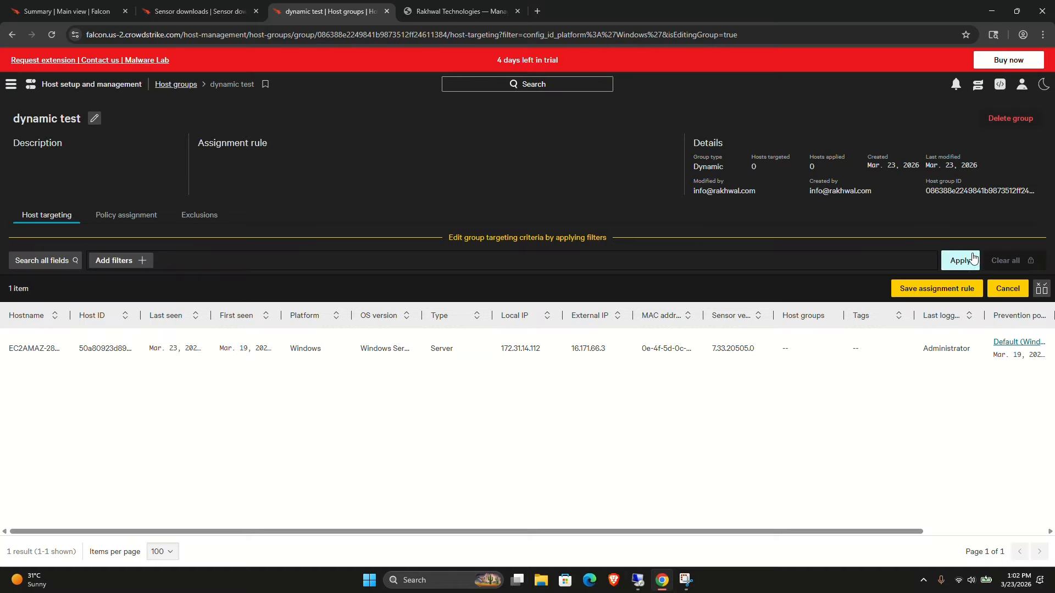
click(897, 289)
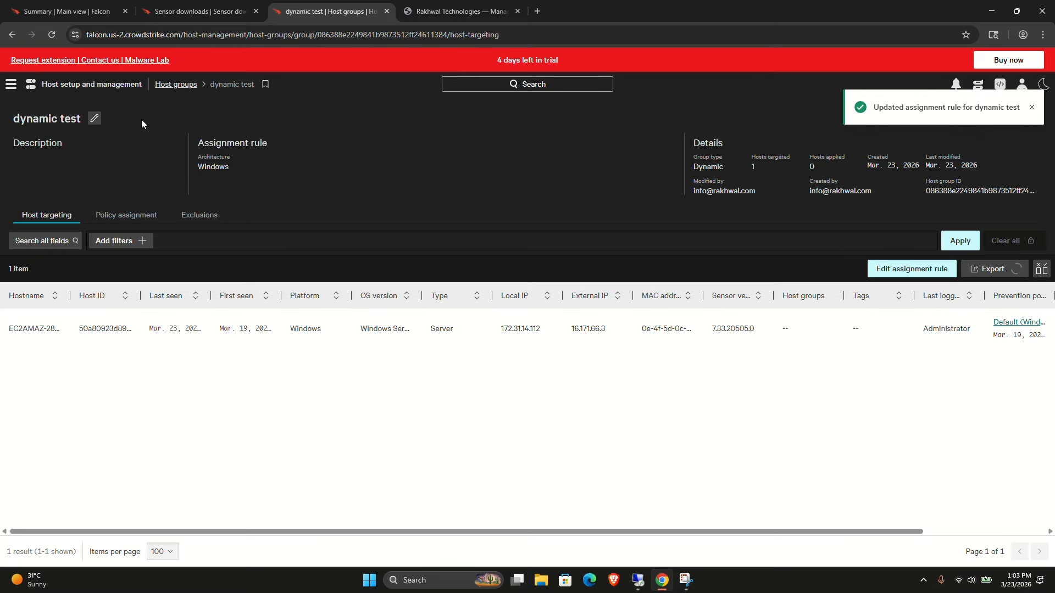
Revisit the host groups list and open the dynamic test and test static groups to compare their targeted hosts.
click(171, 86)
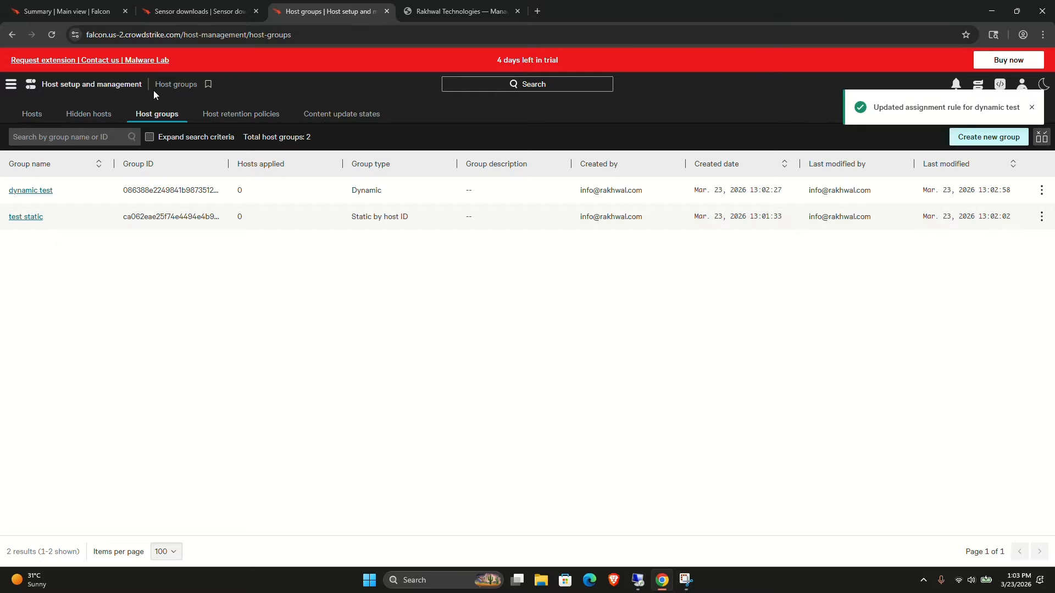
click(24, 190)
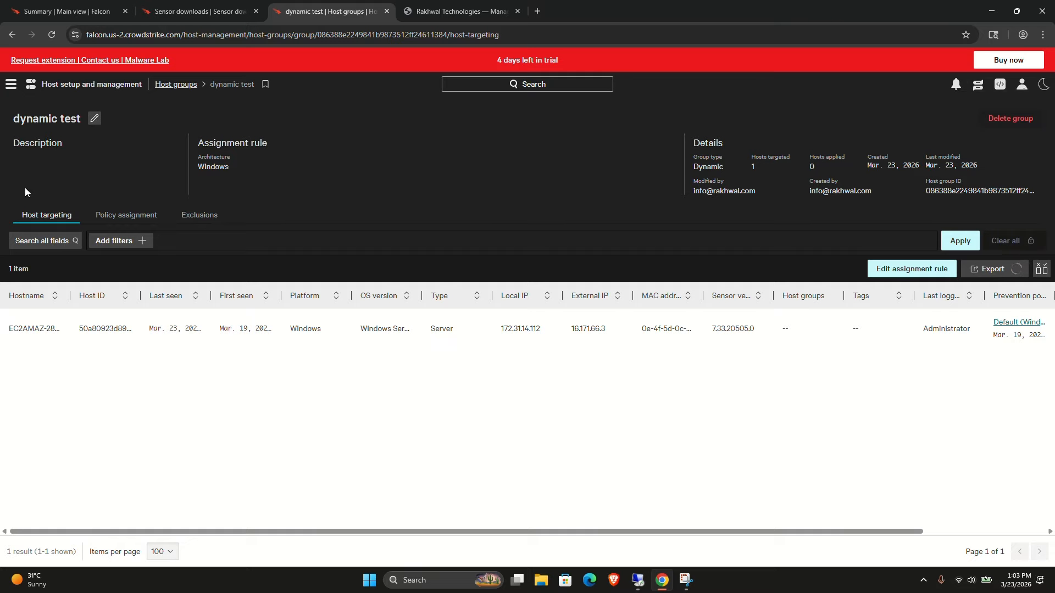
click(172, 85)
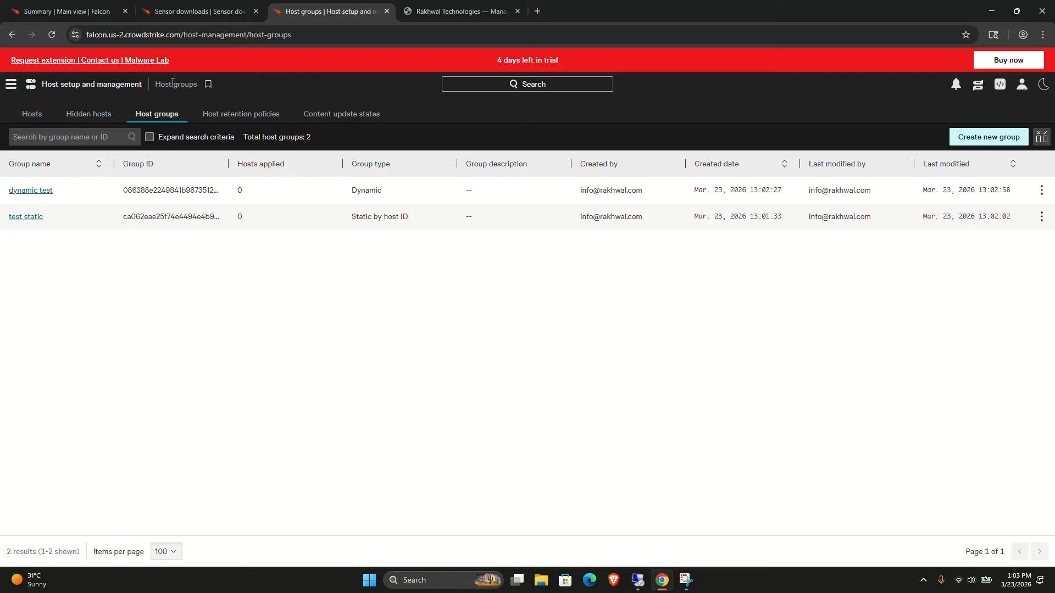
click(26, 218)
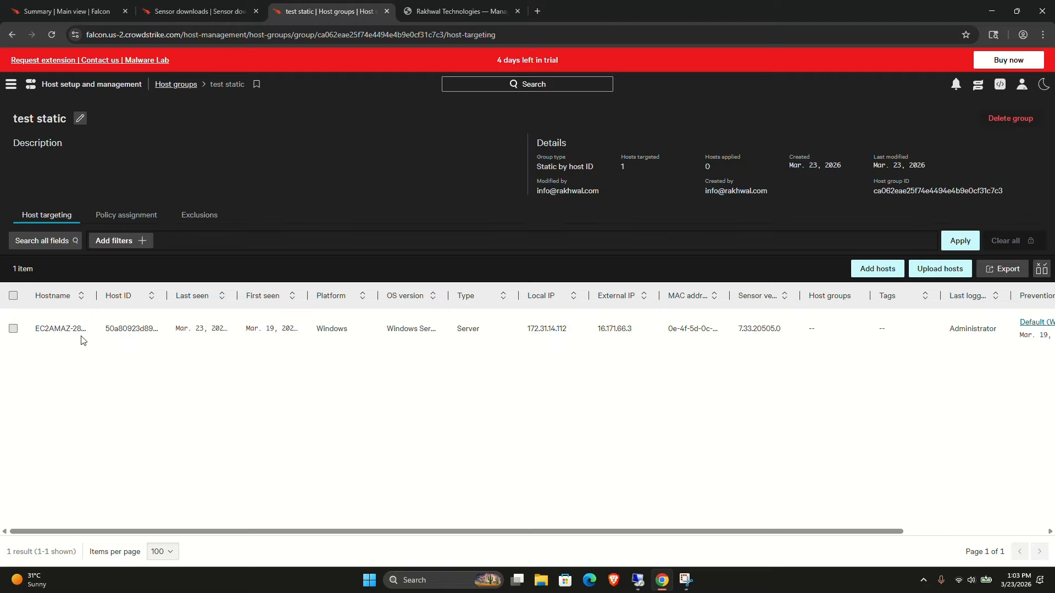
scroll(352, 300, right, 3)
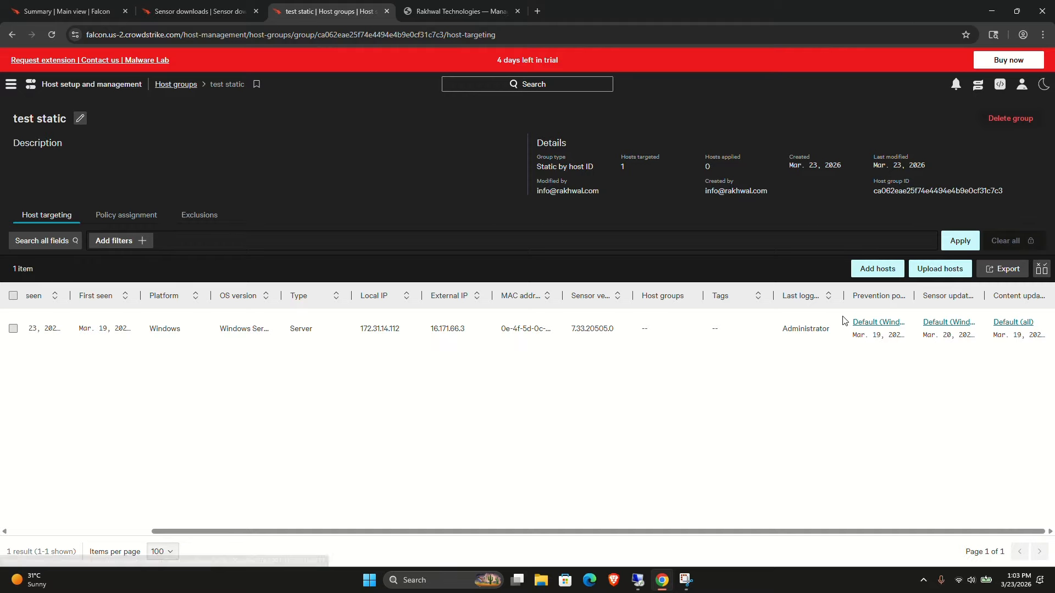
Open Host management, select the Windows server host and review its Host info details.
click(11, 85)
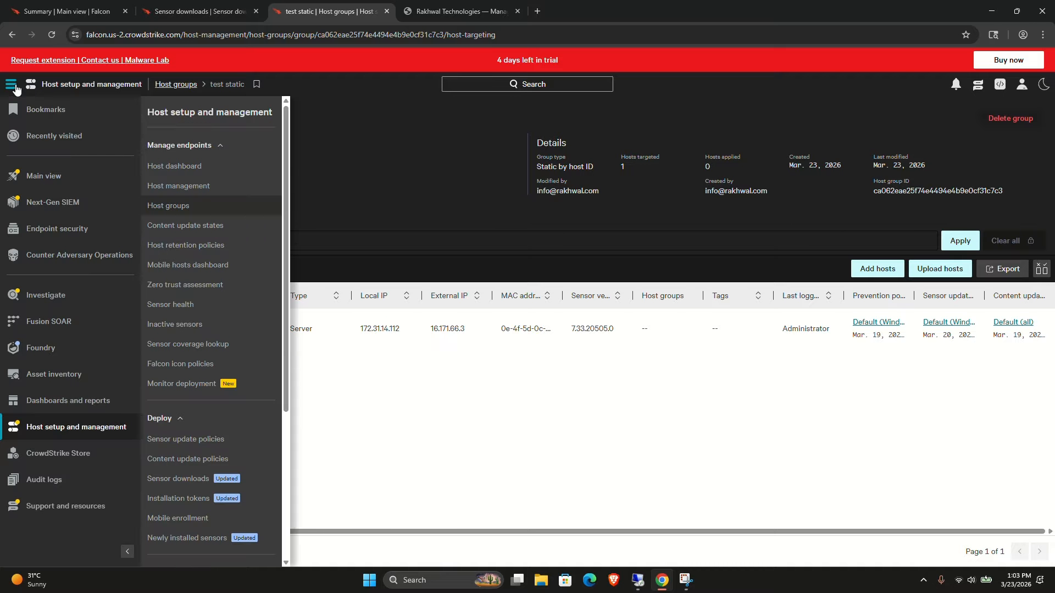
click(163, 181)
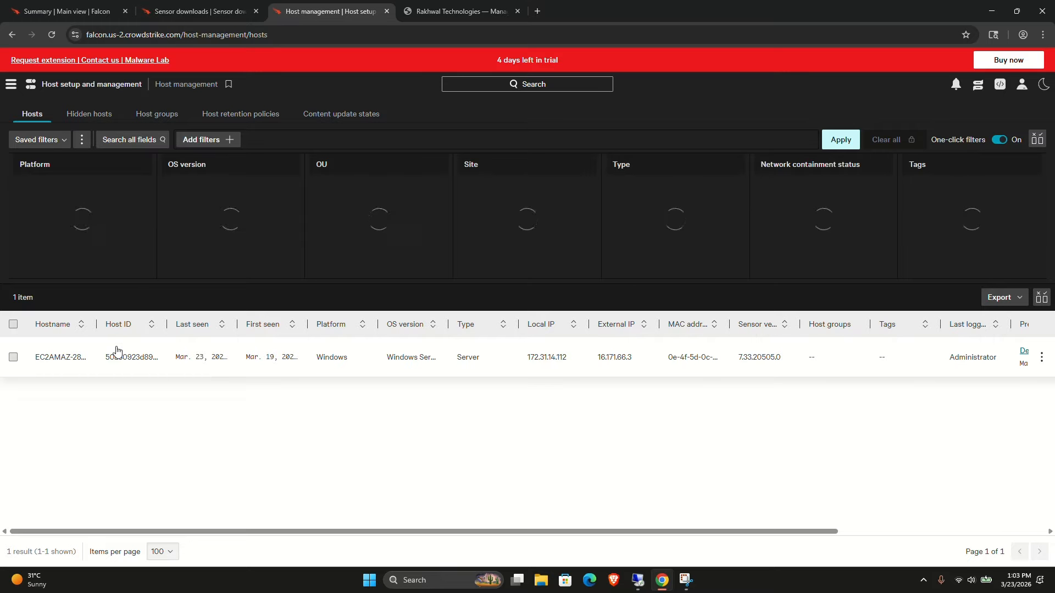
click(43, 358)
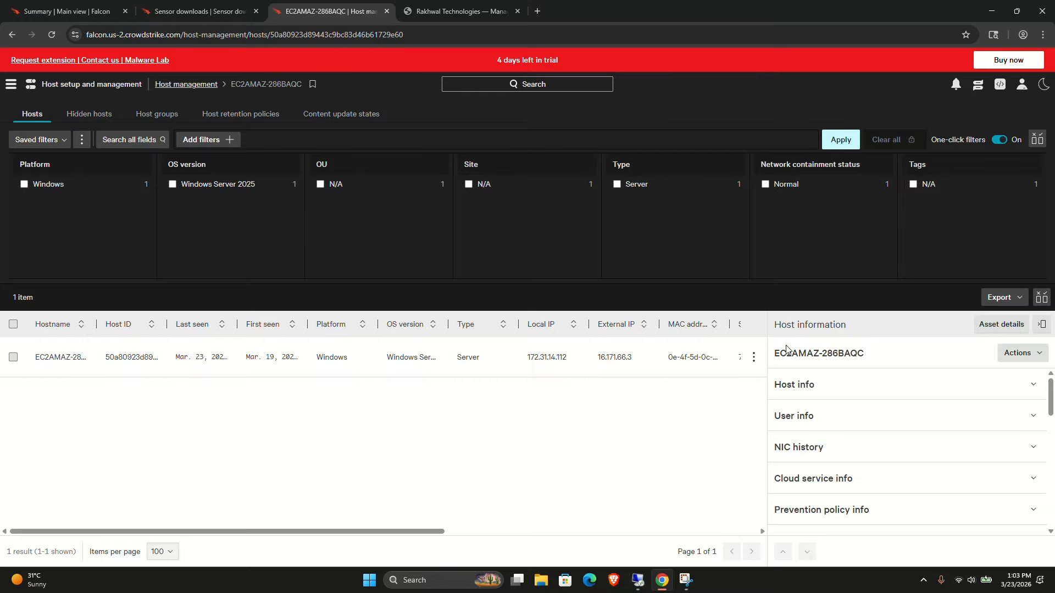
click(817, 391)
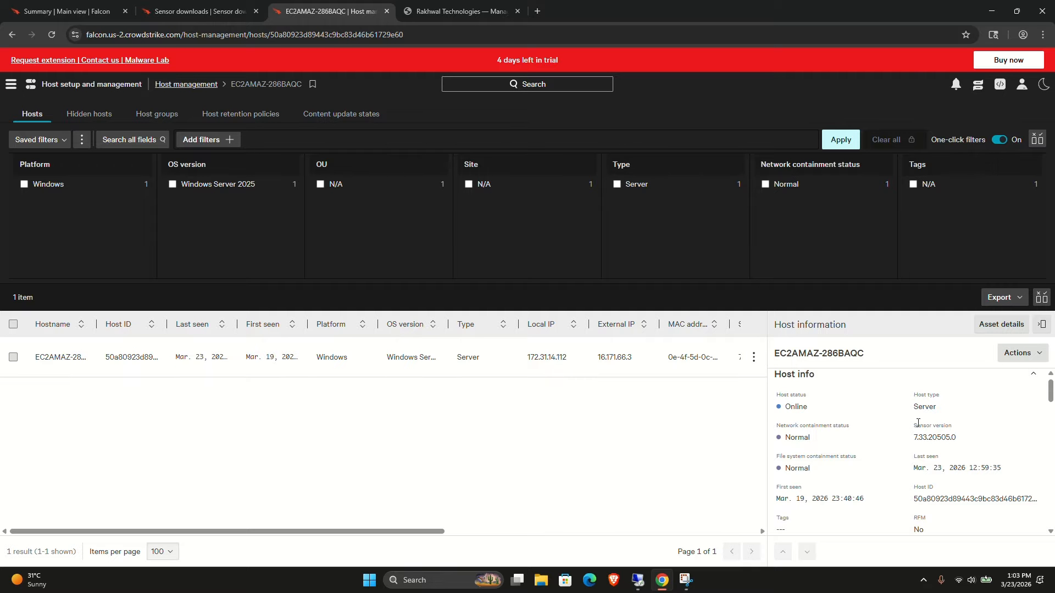
scroll(915, 438, down, 3)
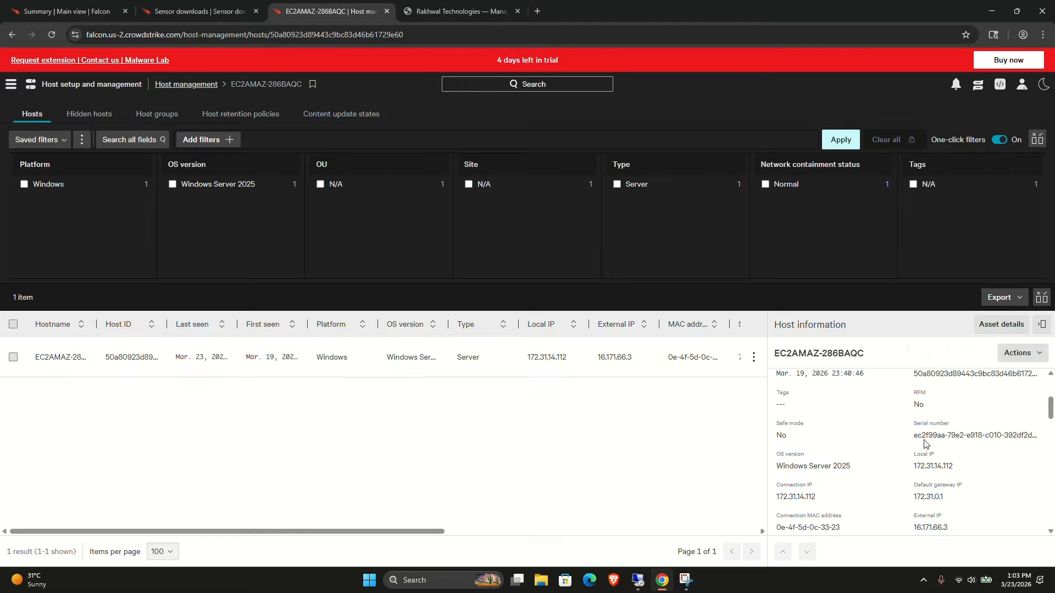
scroll(862, 466, down, 3)
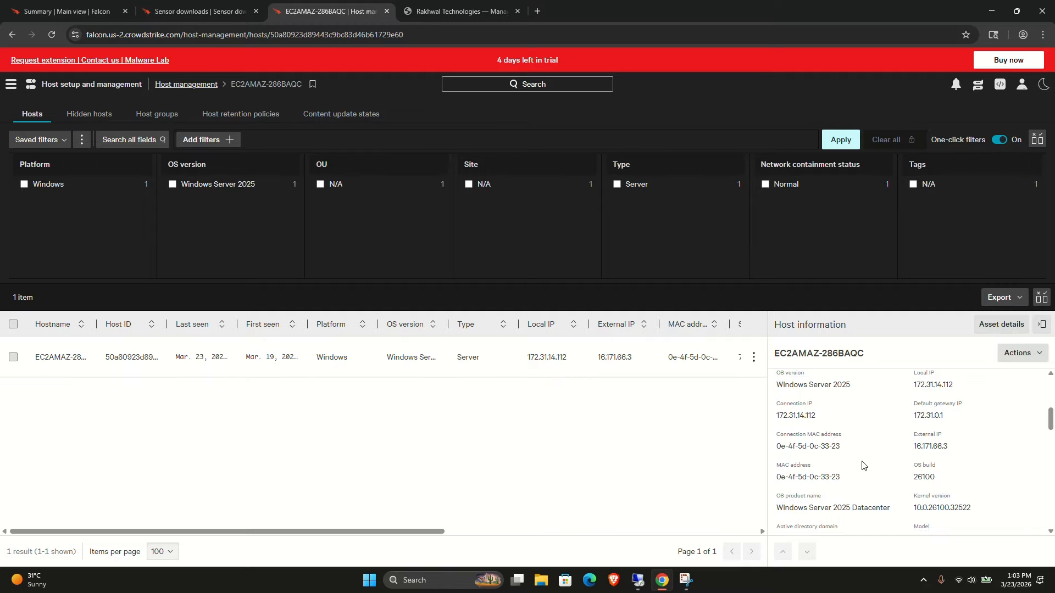
scroll(862, 465, down, 2)
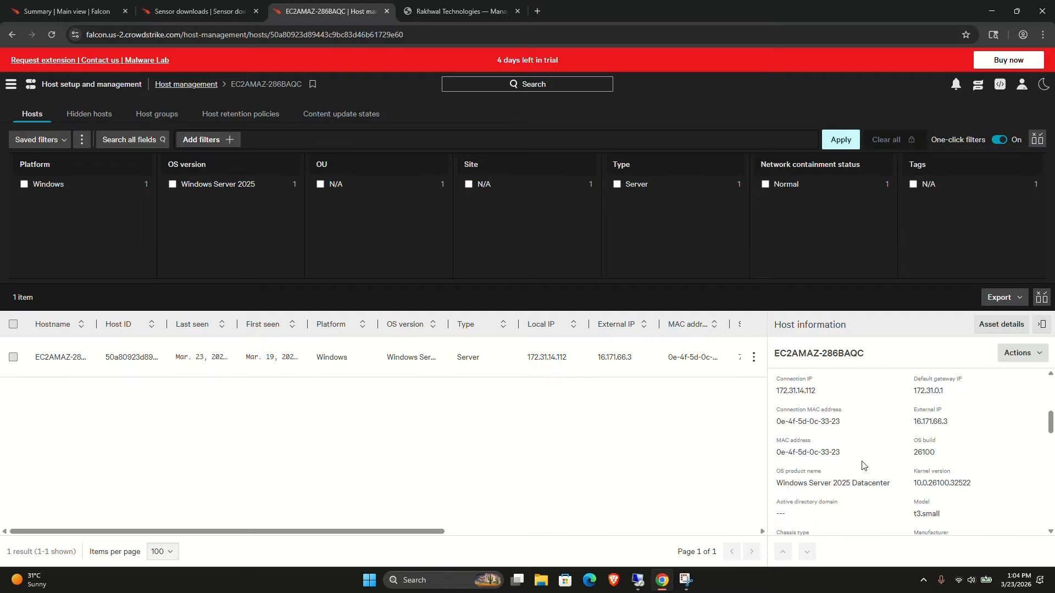
scroll(862, 465, down, 3)
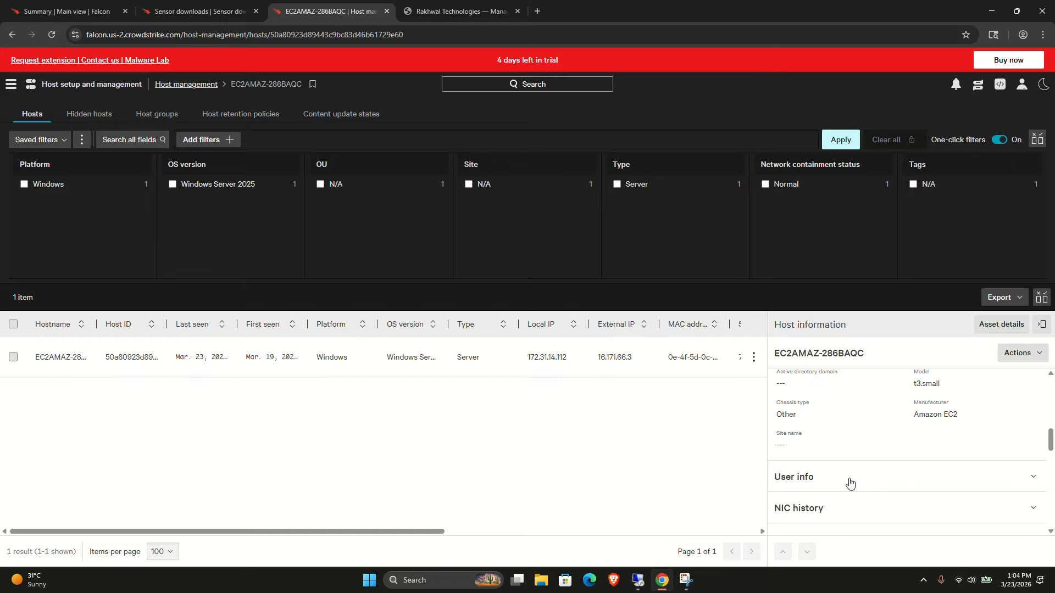
Expand the host's user, NIC history, cloud service and each policy info section to review them.
click(850, 482)
scroll(850, 482, down, 4)
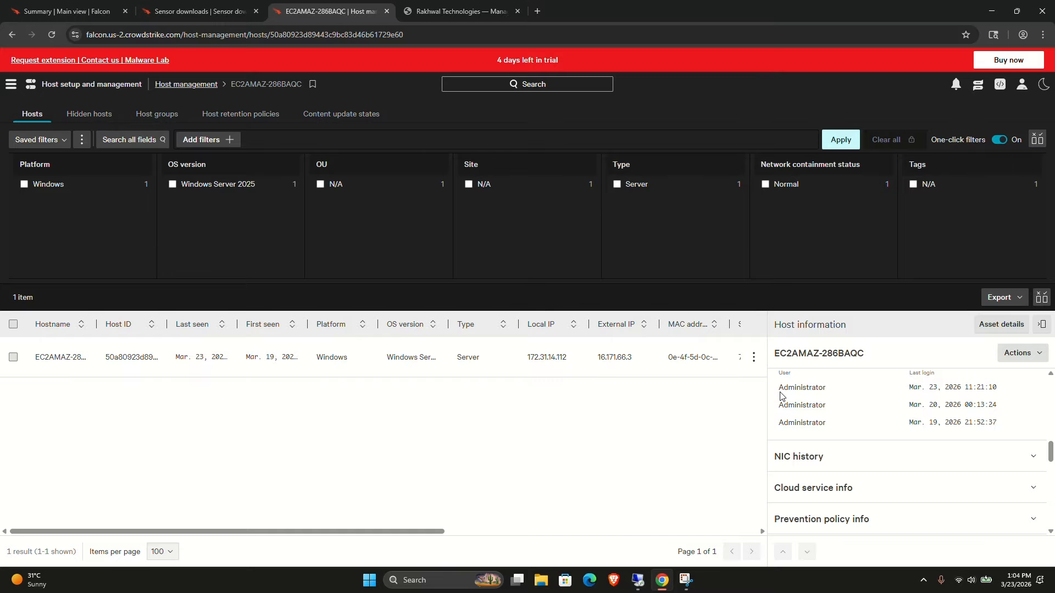
click(808, 454)
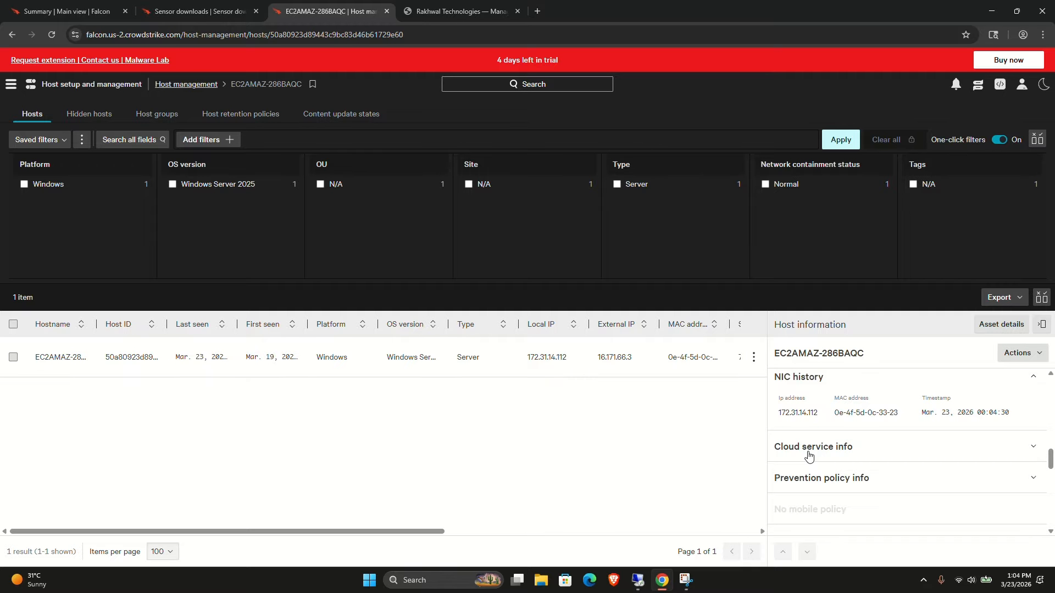
click(809, 455)
scroll(808, 455, down, 1)
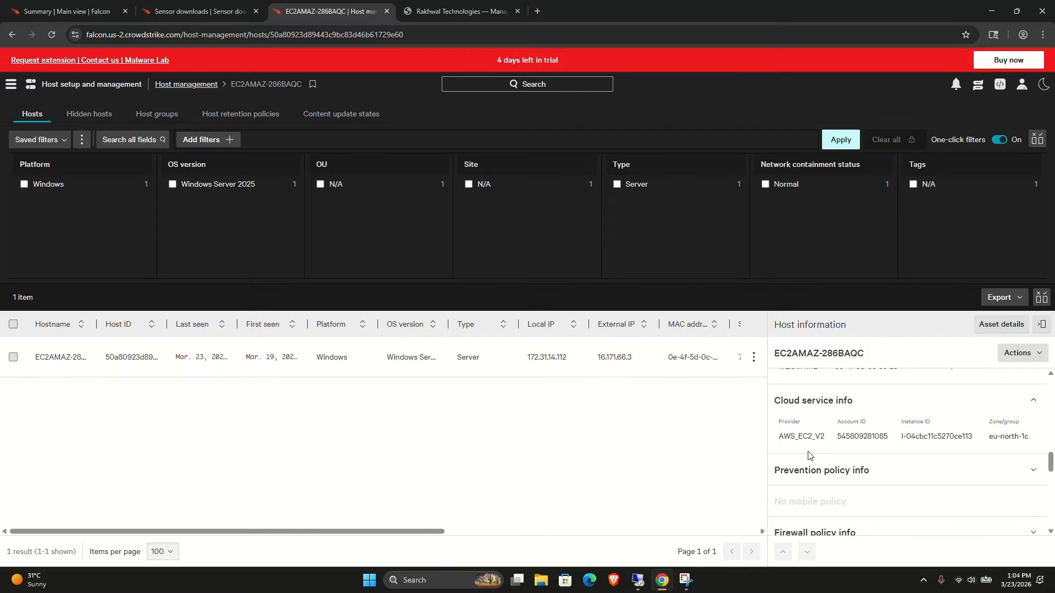
click(831, 470)
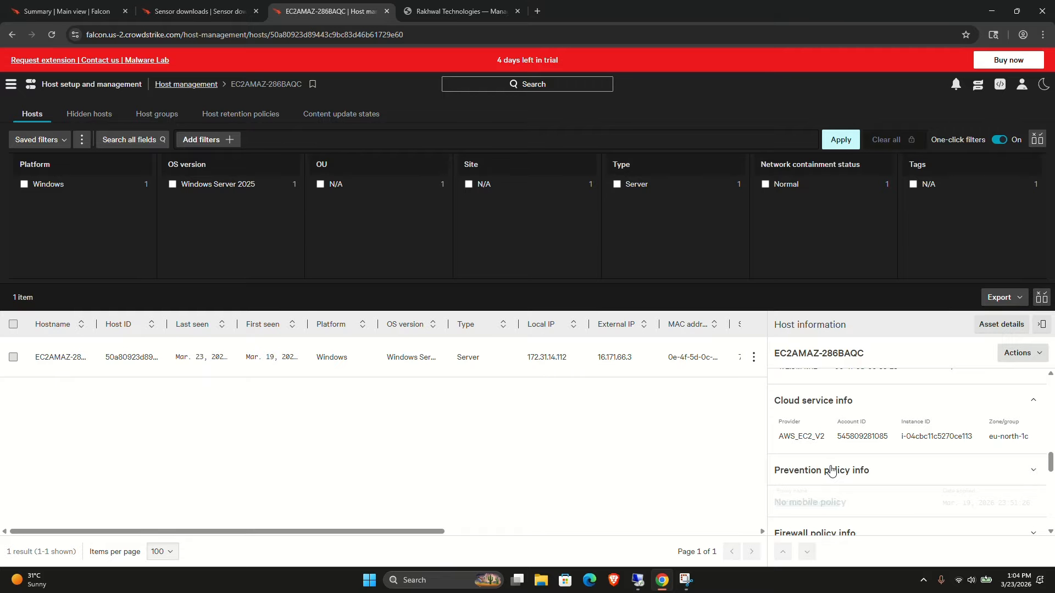
scroll(831, 470, down, 3)
scroll(831, 470, up, 1)
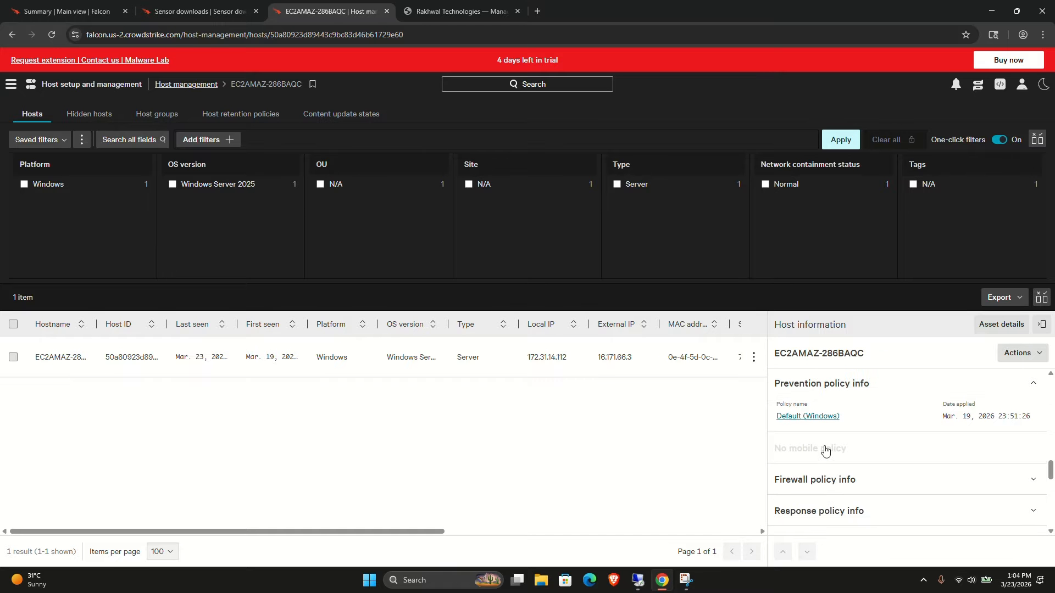
click(822, 484)
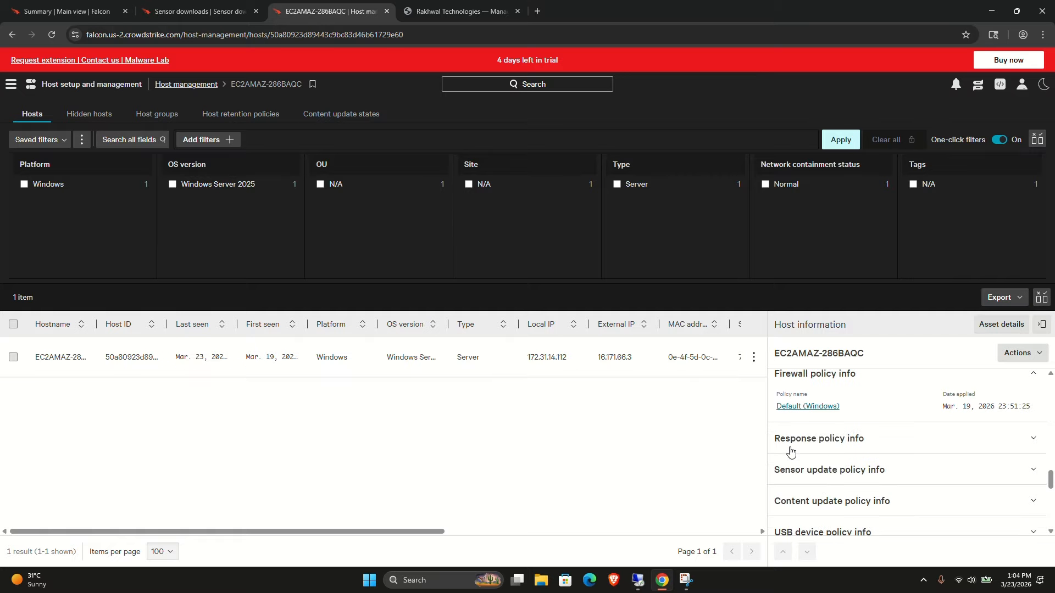
click(786, 448)
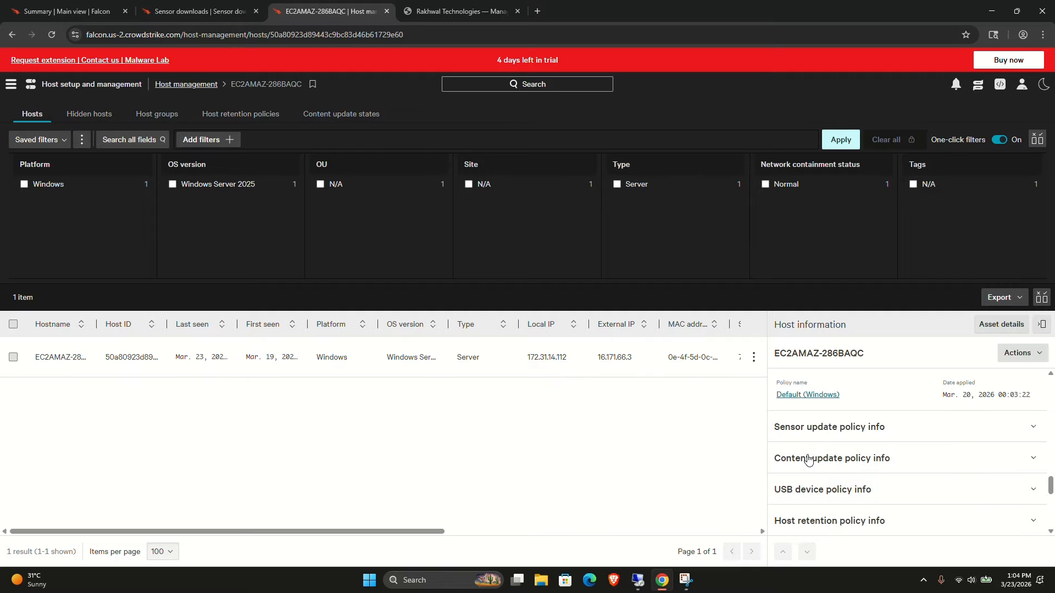
click(793, 432)
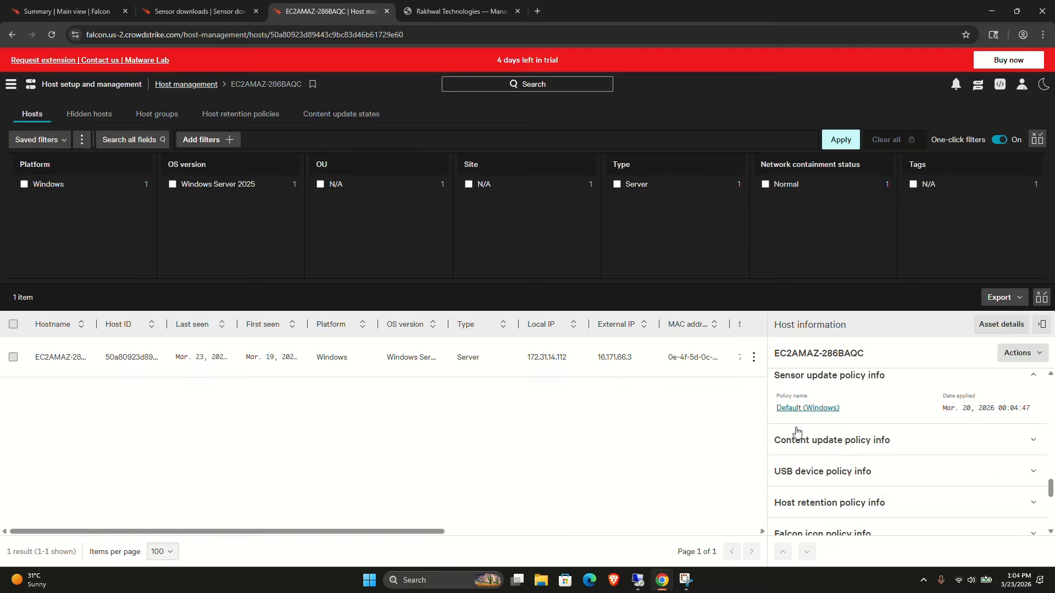
click(812, 438)
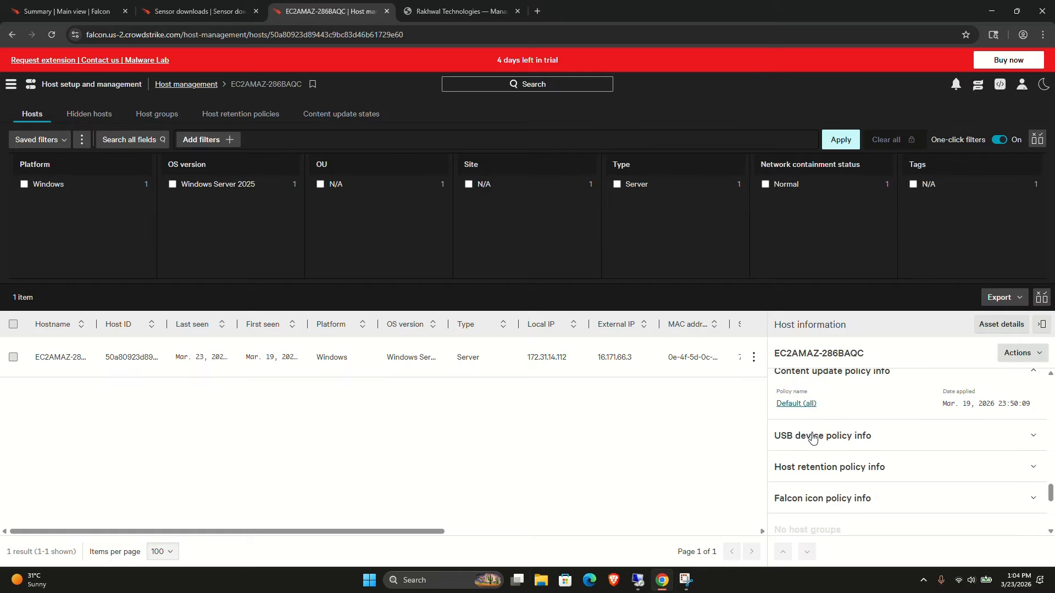
click(813, 438)
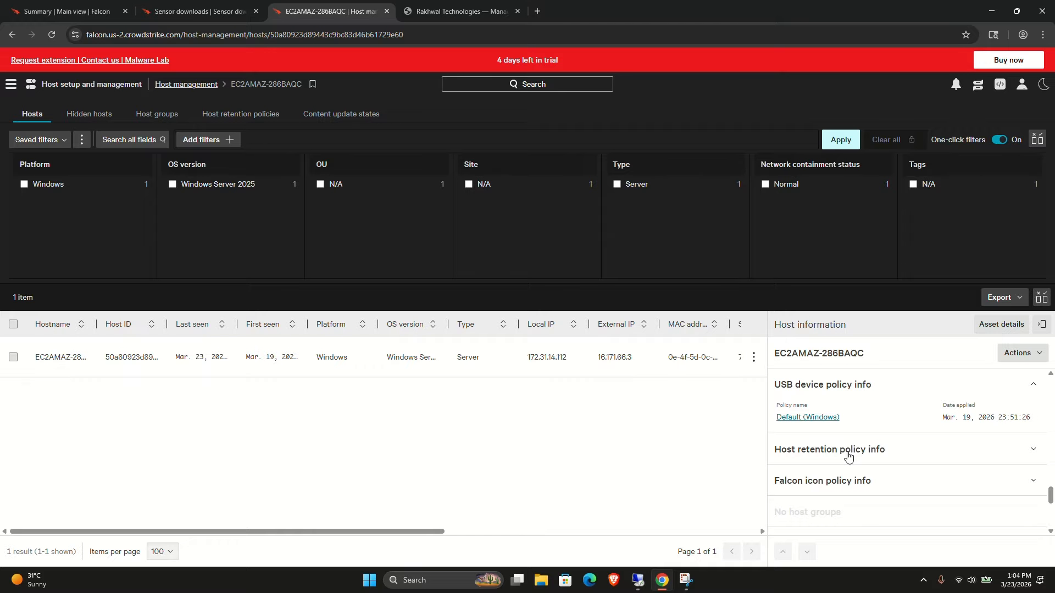
click(847, 455)
click(868, 470)
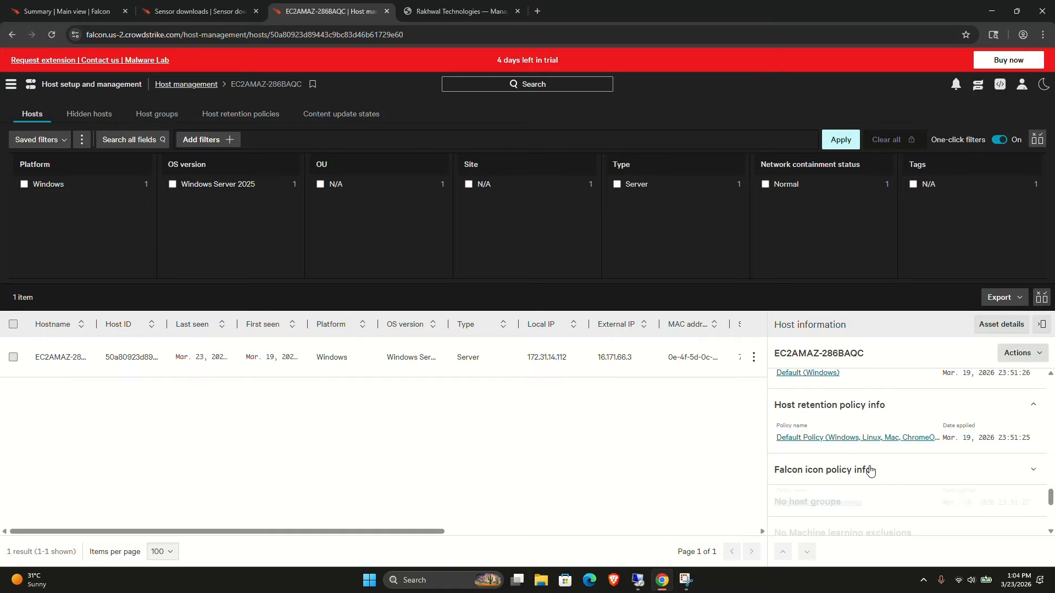
Scroll through the host's exclusions and Detections section to review the detection details.
scroll(870, 470, down, 3)
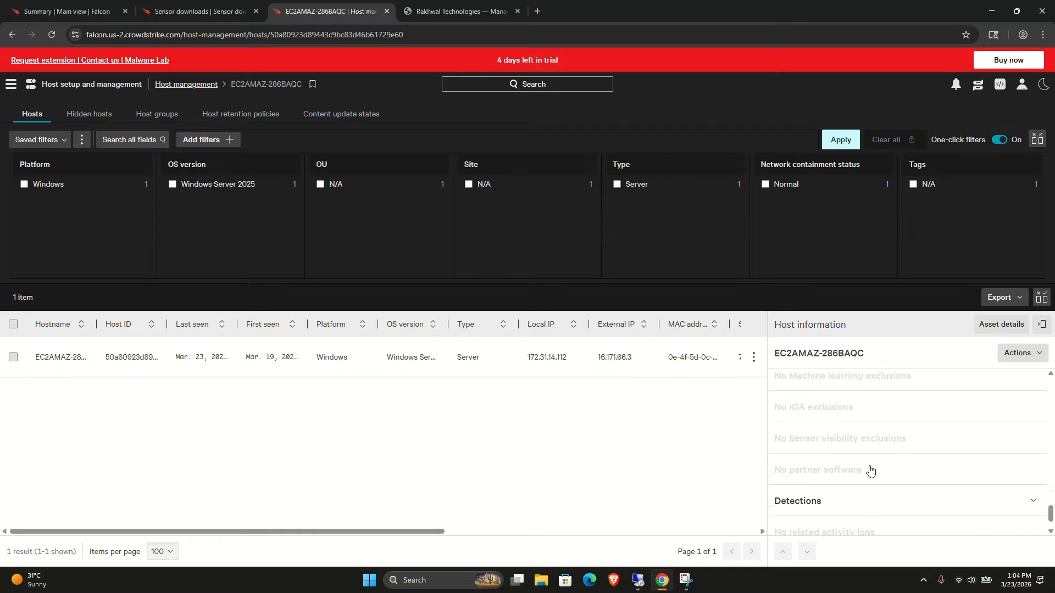
click(870, 471)
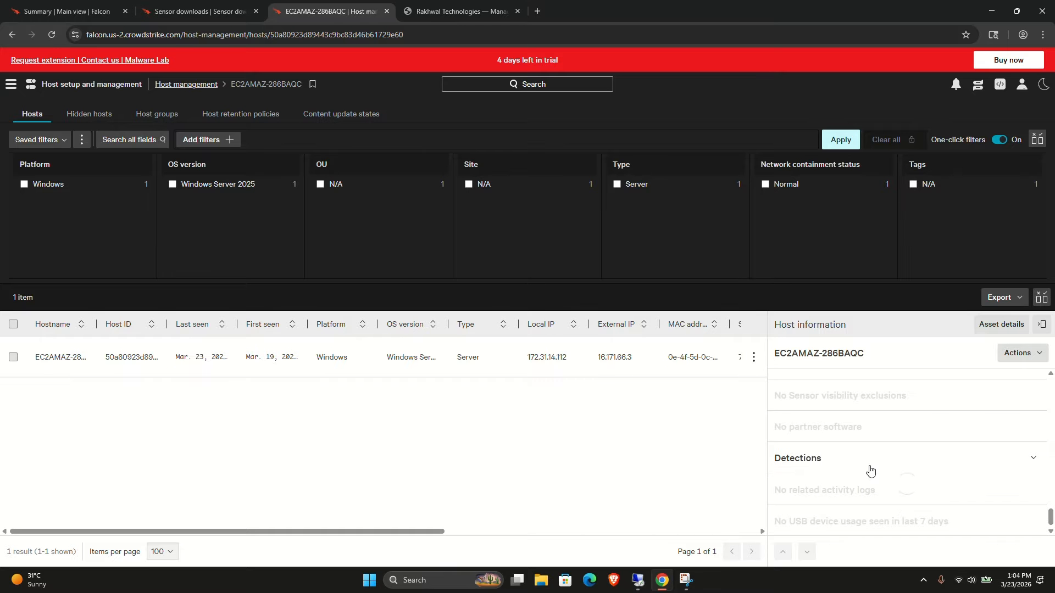
scroll(871, 471, down, 1)
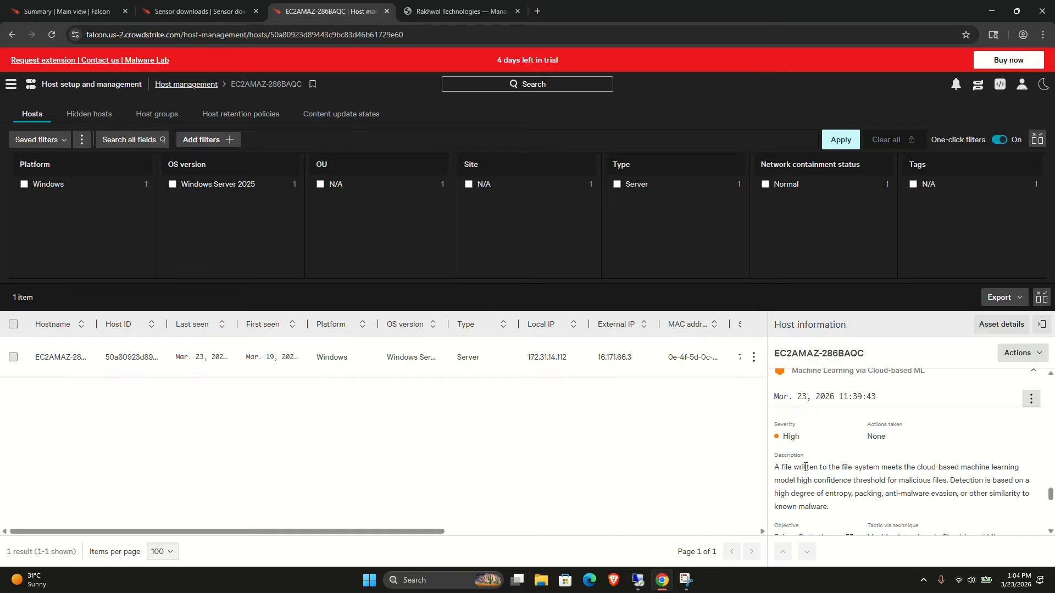
scroll(805, 468, up, 1)
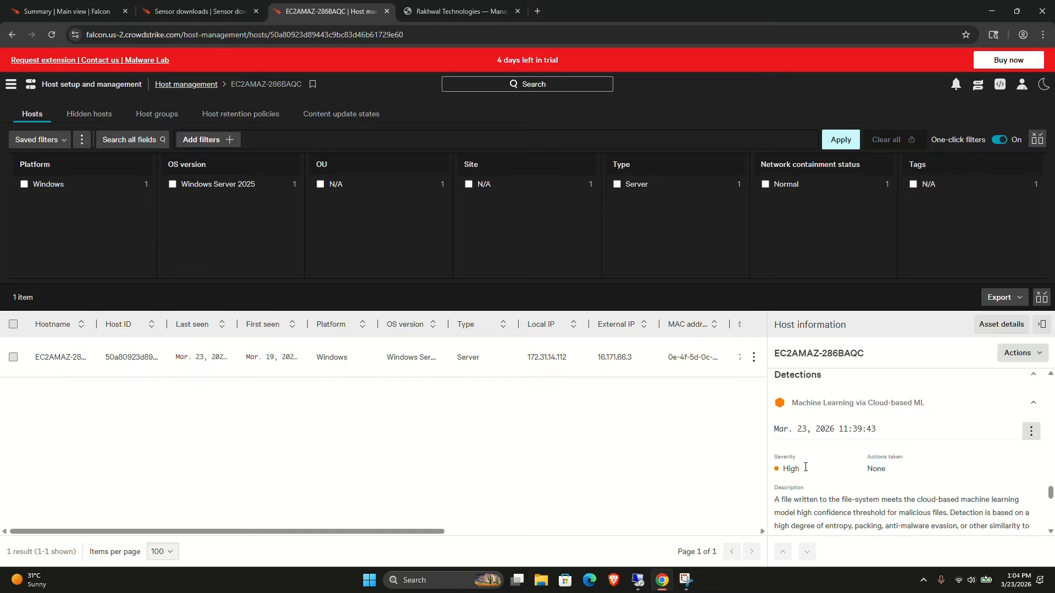
scroll(805, 468, down, 2)
scroll(805, 468, down, 6)
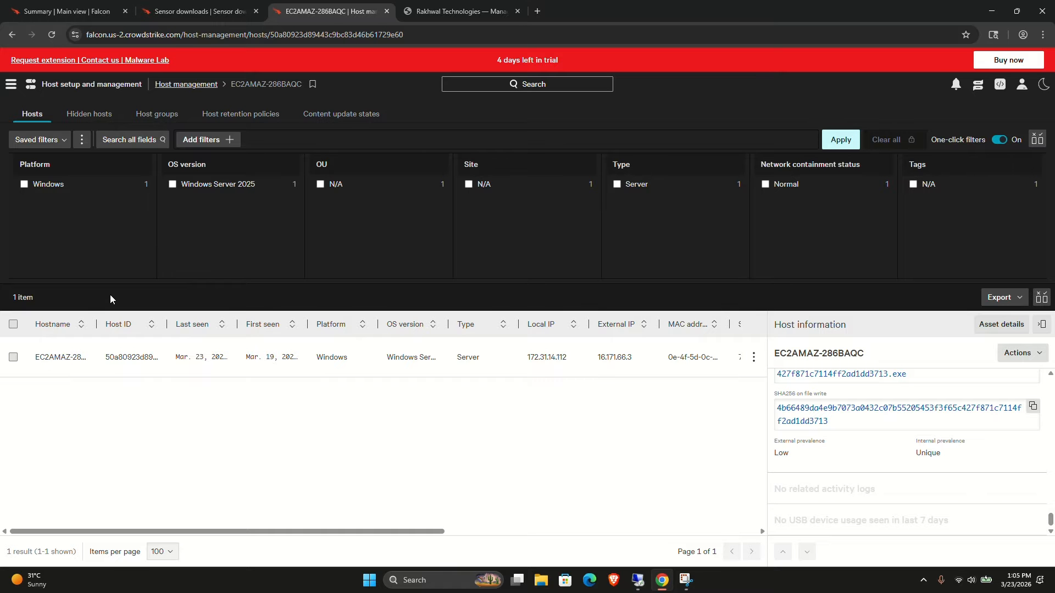
Open the dynamic test host group and review its Policy assignment list.
click(157, 112)
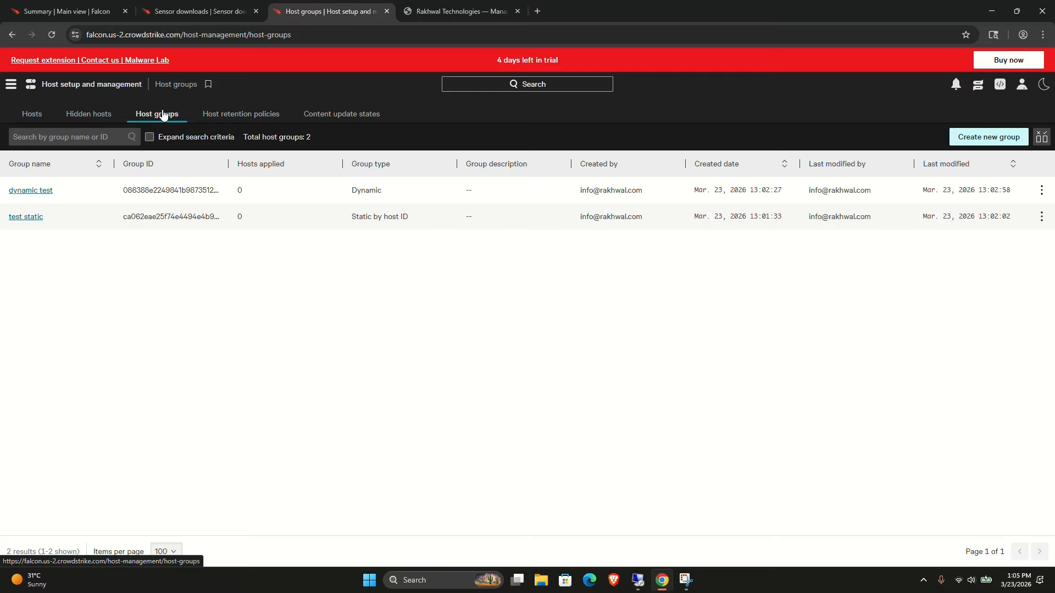
click(31, 191)
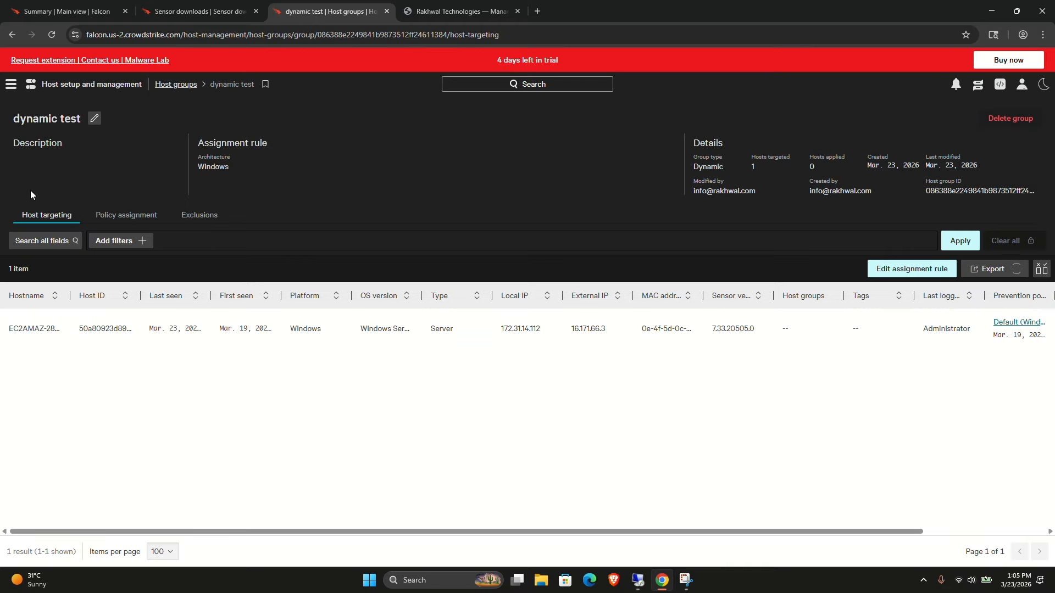
click(124, 215)
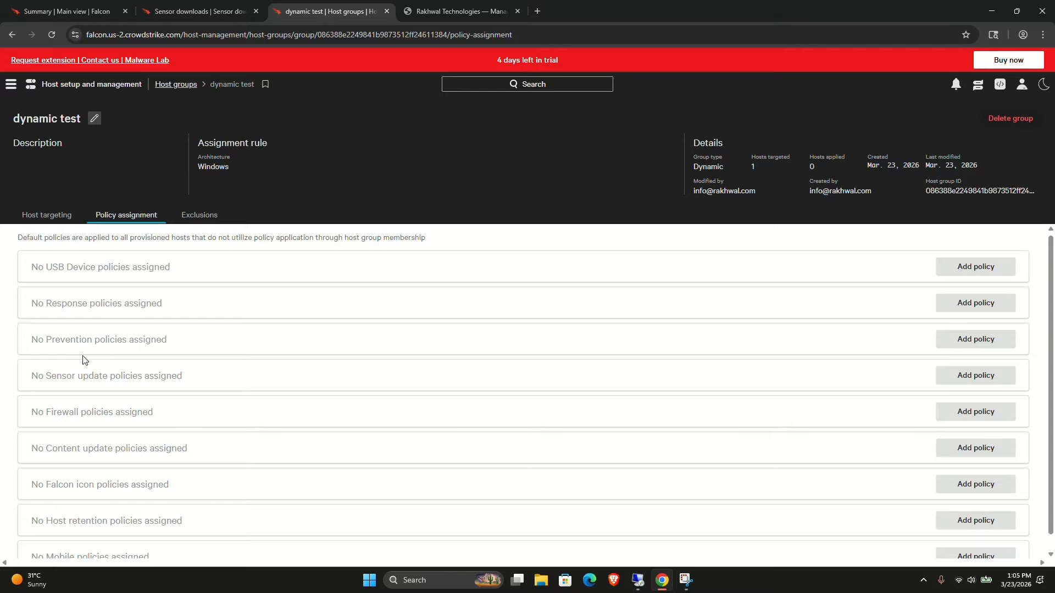
scroll(84, 356, down, 1)
scroll(84, 357, up, 1)
Open the Endpoint security Prevention policies page in a new browser tab and move that tab beside the host groups tab.
click(16, 89)
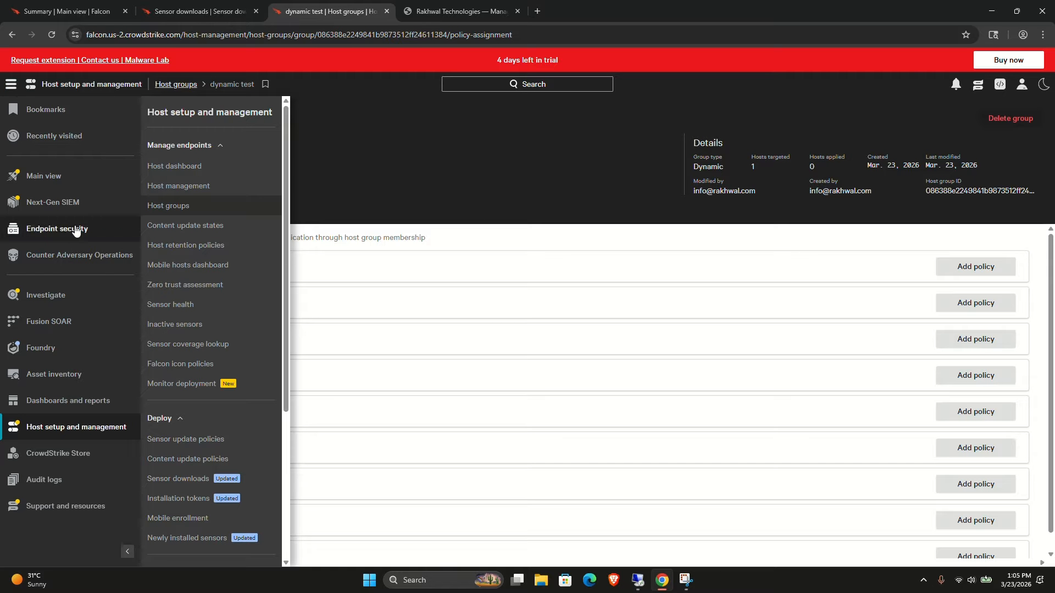
click(50, 229)
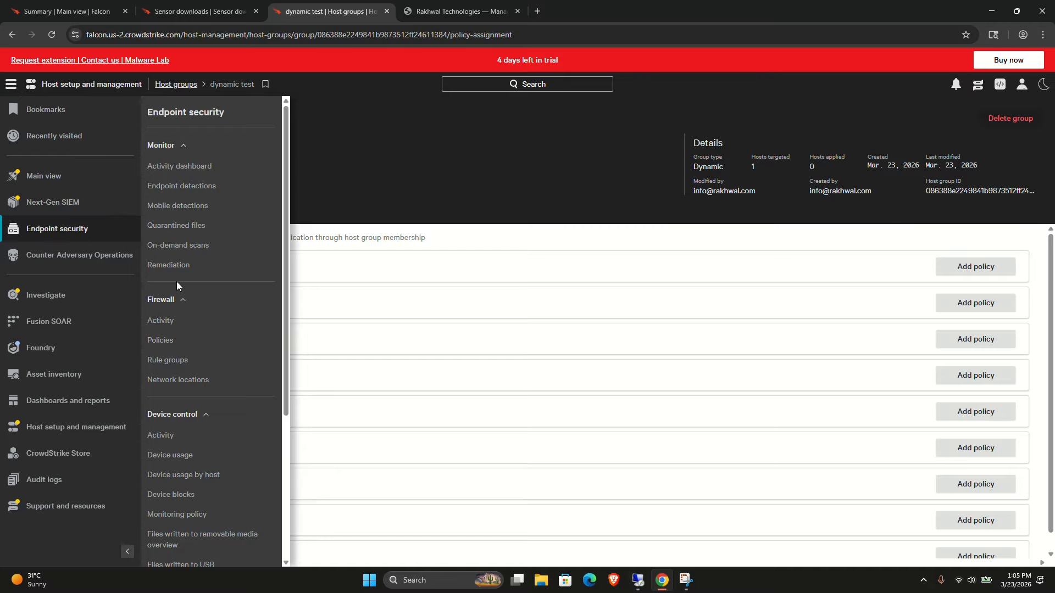
scroll(176, 281, down, 4)
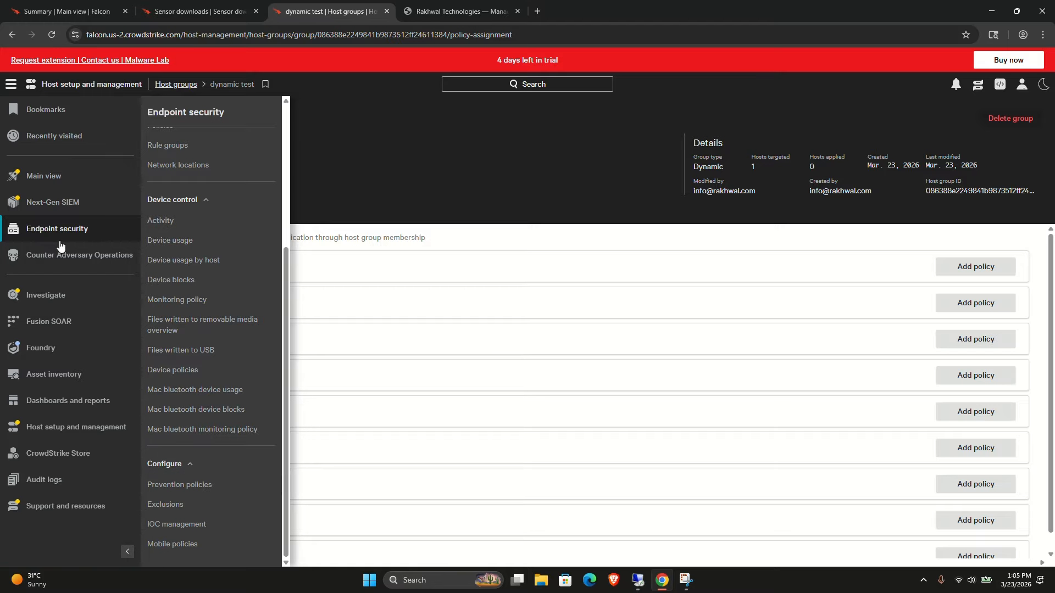
right_click(185, 490)
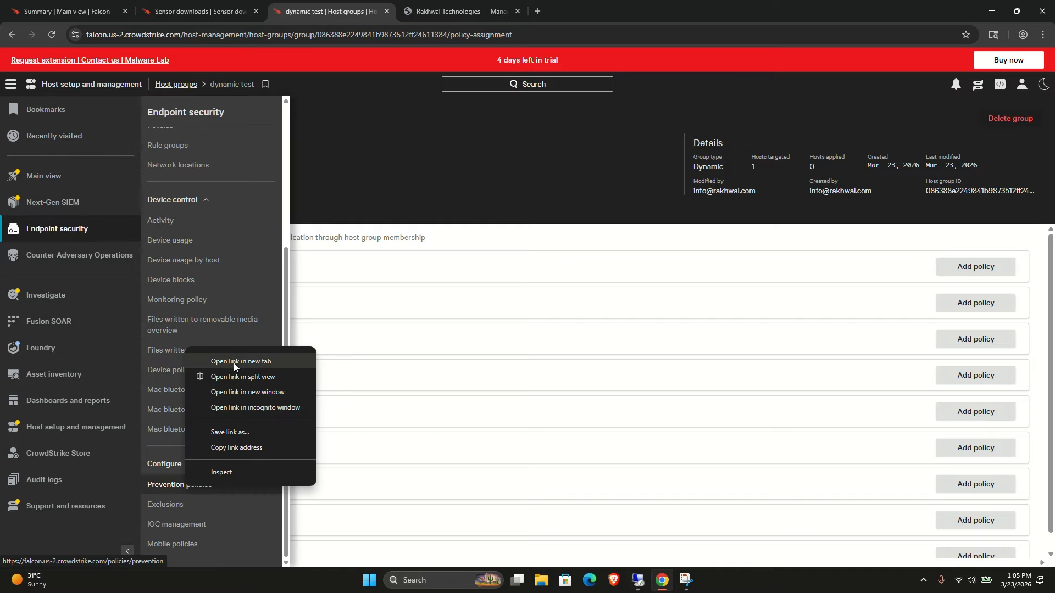
click(233, 362)
click(412, 12)
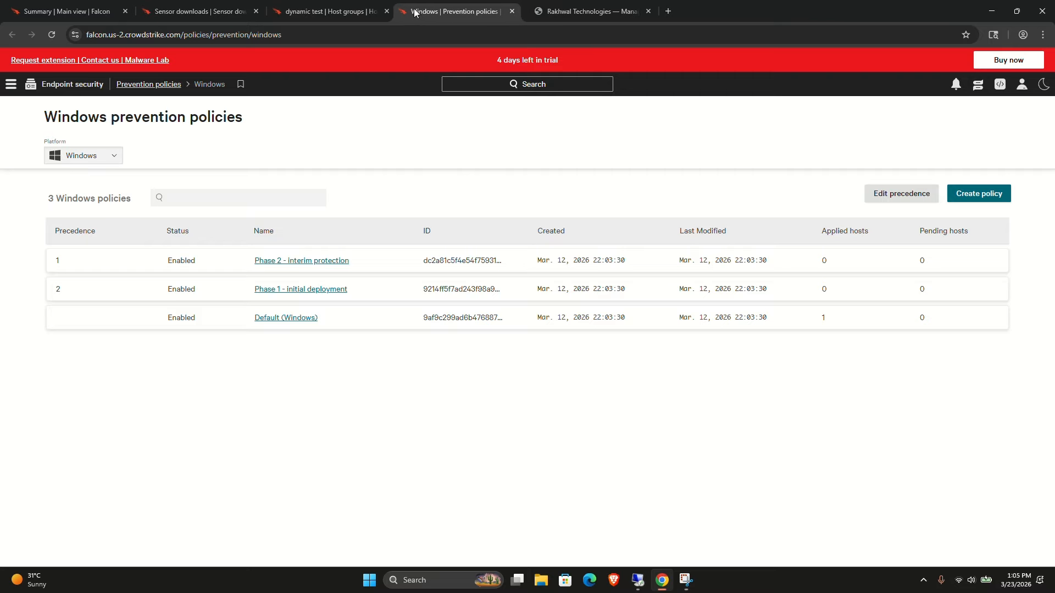
drag(421, 11, 297, 12)
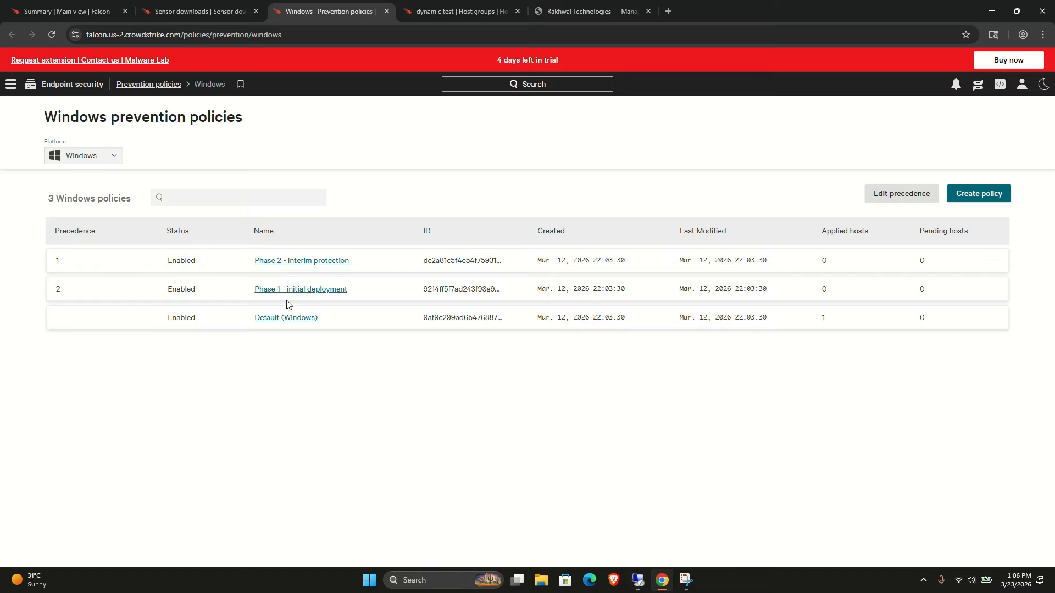
click(963, 196)
click(410, 267)
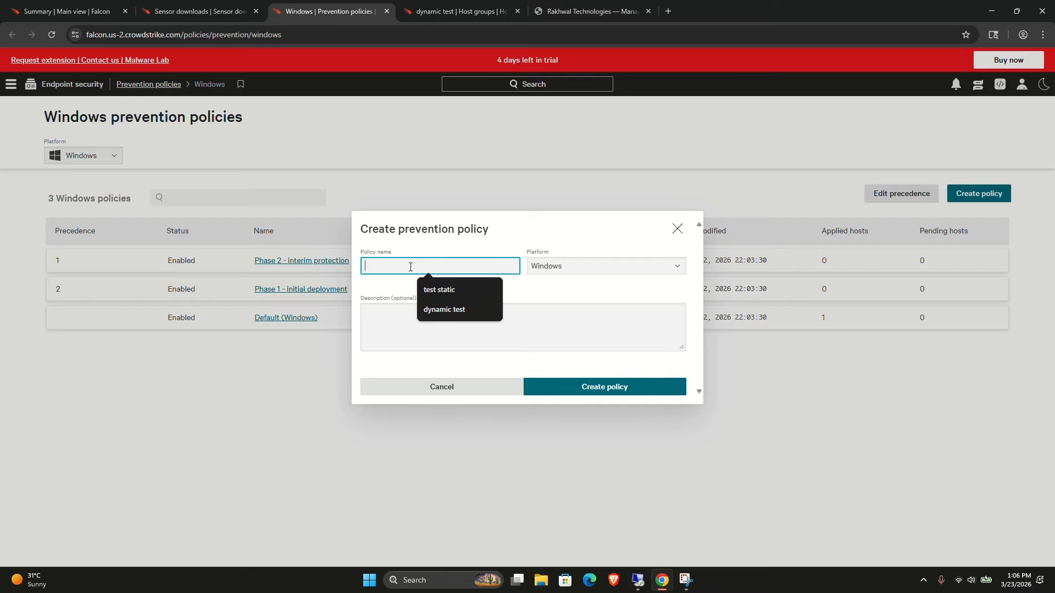
text(final)
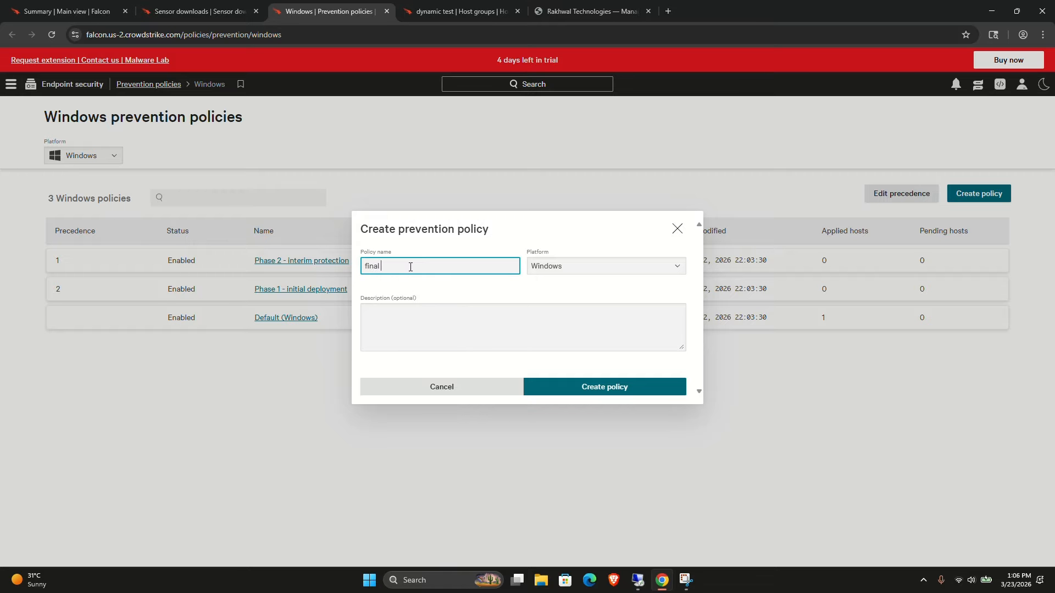
key(BackSpace)
key(BackSpace)
text(w)
drag(429, 400, 422, 393)
click(421, 394)
click(91, 159)
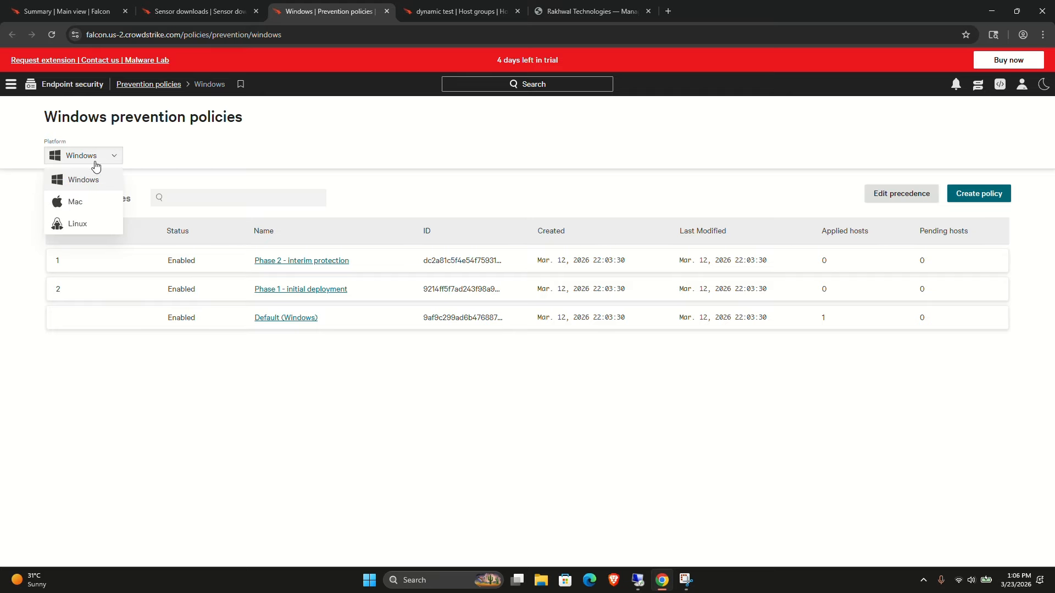
click(422, 177)
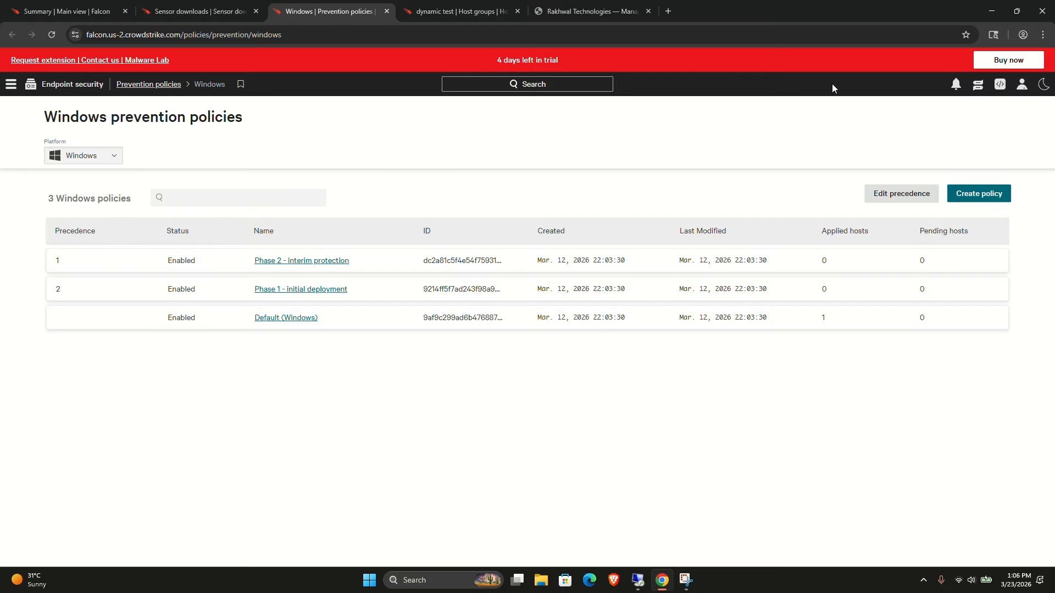
Create a Windows prevention policy named win_prevent.
click(953, 194)
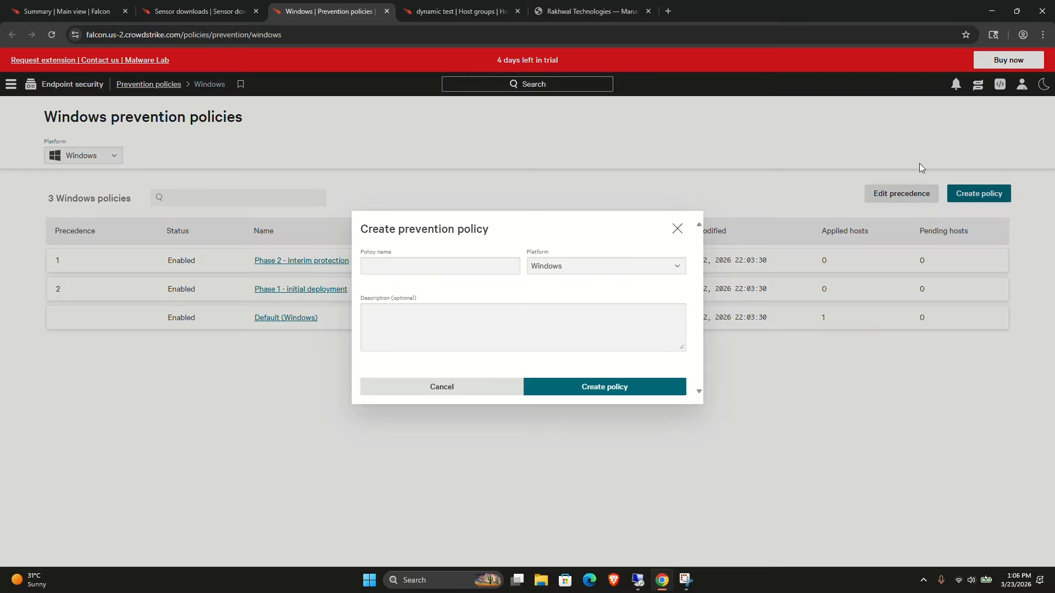
click(399, 271)
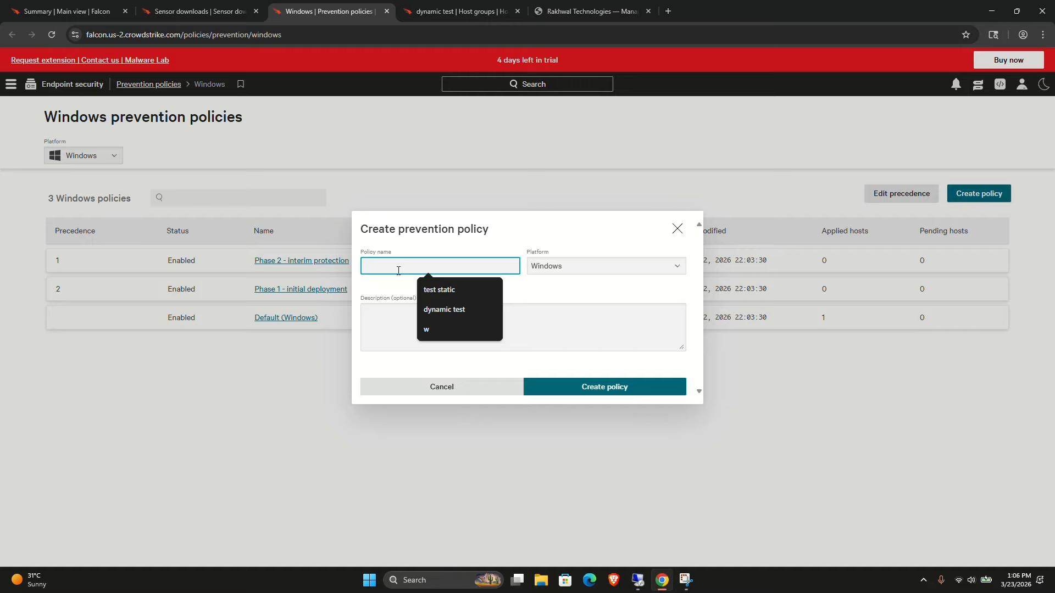
text(win)
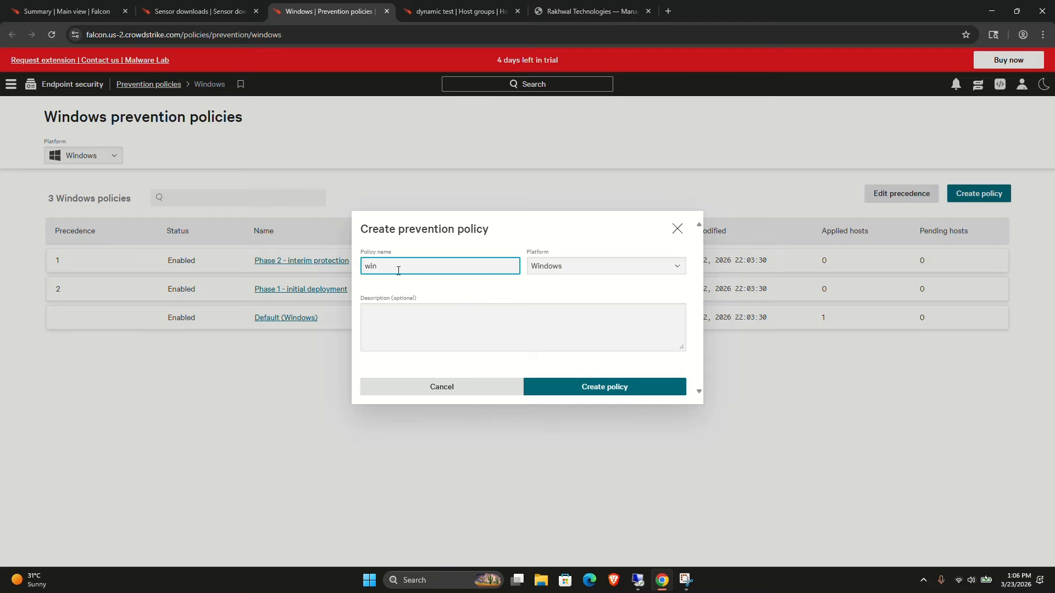
text(_prevent)
click(538, 387)
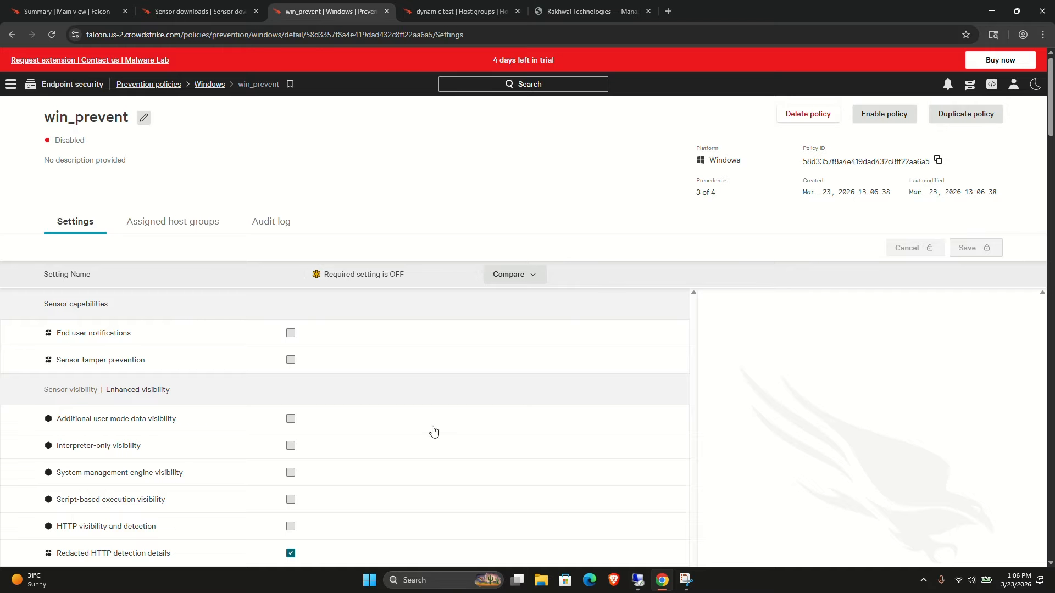
Enable the win_prevent policy and scroll through its prevention settings to review them.
click(887, 117)
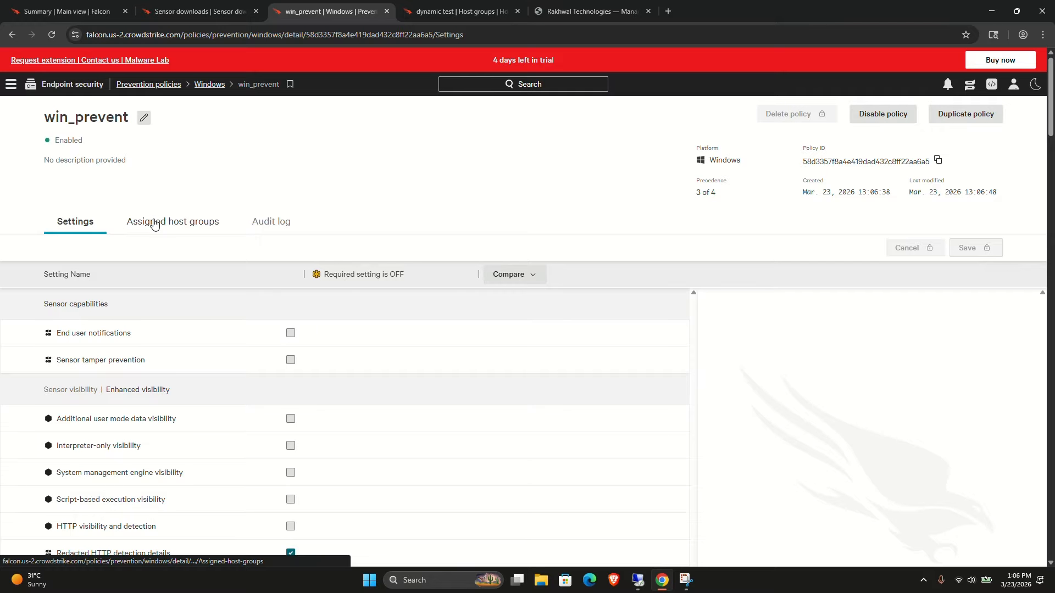
scroll(268, 335, down, 1)
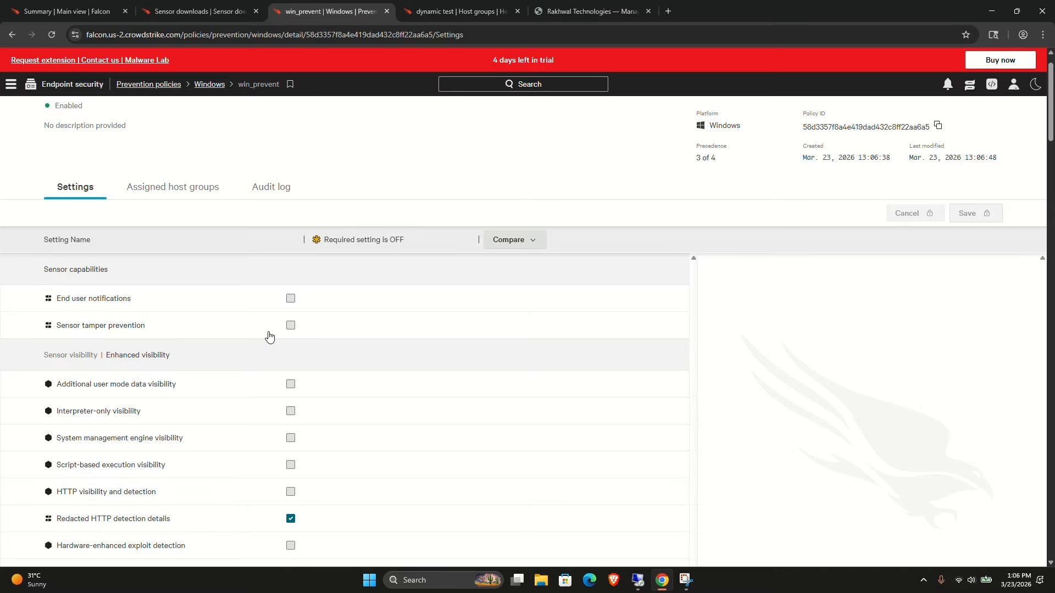
scroll(269, 336, down, 10)
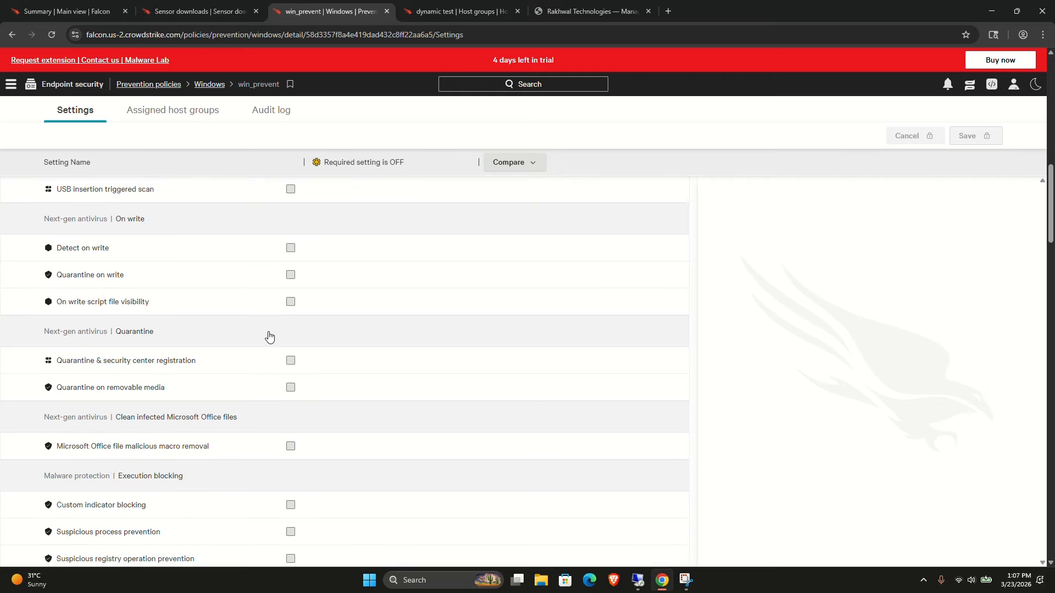
scroll(269, 337, down, 20)
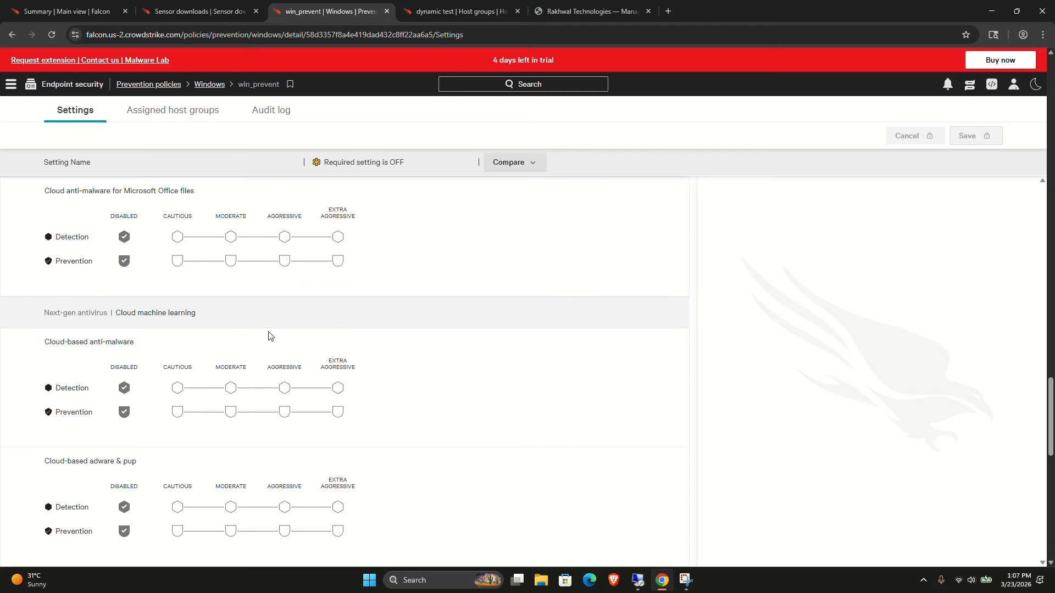
scroll(268, 337, down, 2)
scroll(269, 336, down, 4)
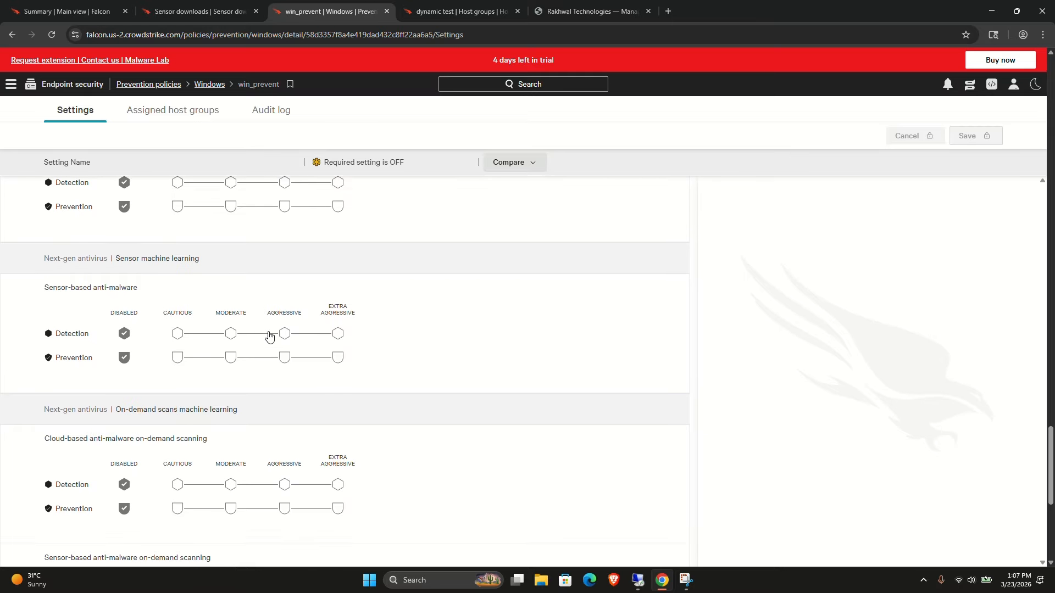
scroll(269, 337, down, 2)
scroll(269, 337, up, 20)
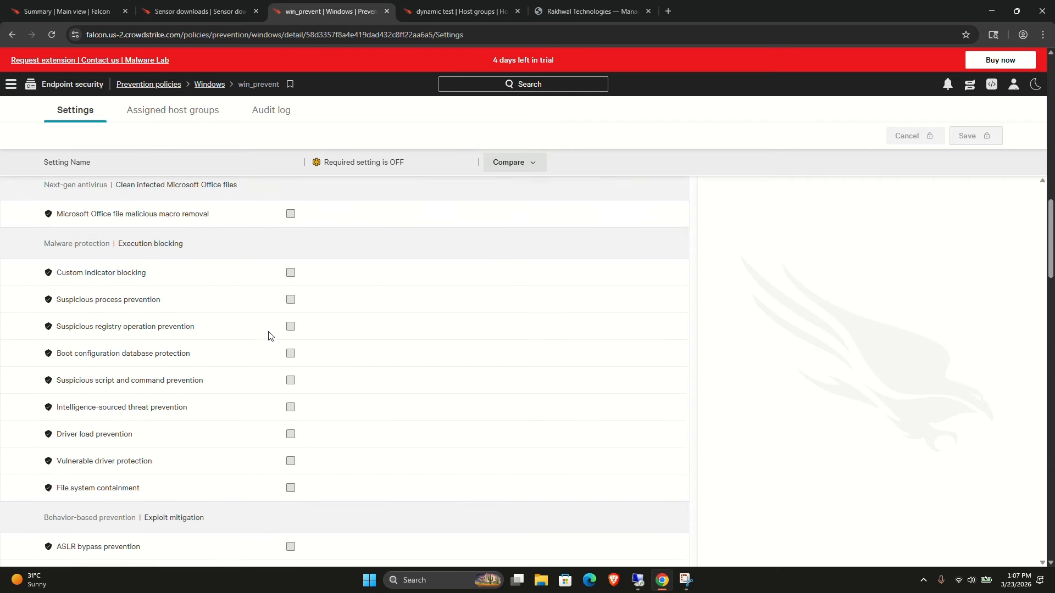
scroll(268, 337, up, 10)
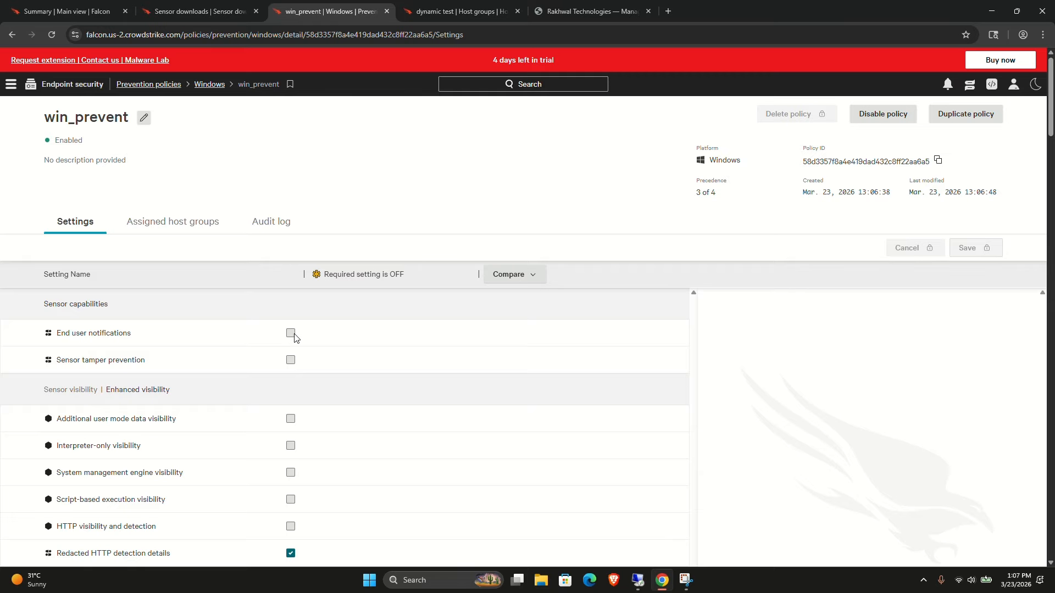
Turn on End user notifications and read its description and requirements.
click(294, 335)
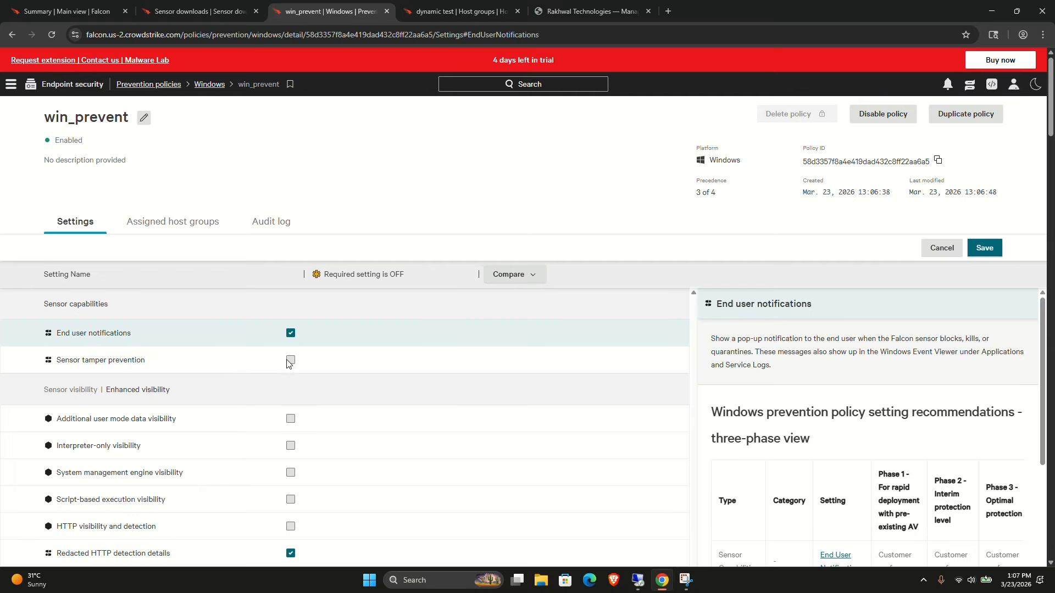
scroll(846, 427, down, 3)
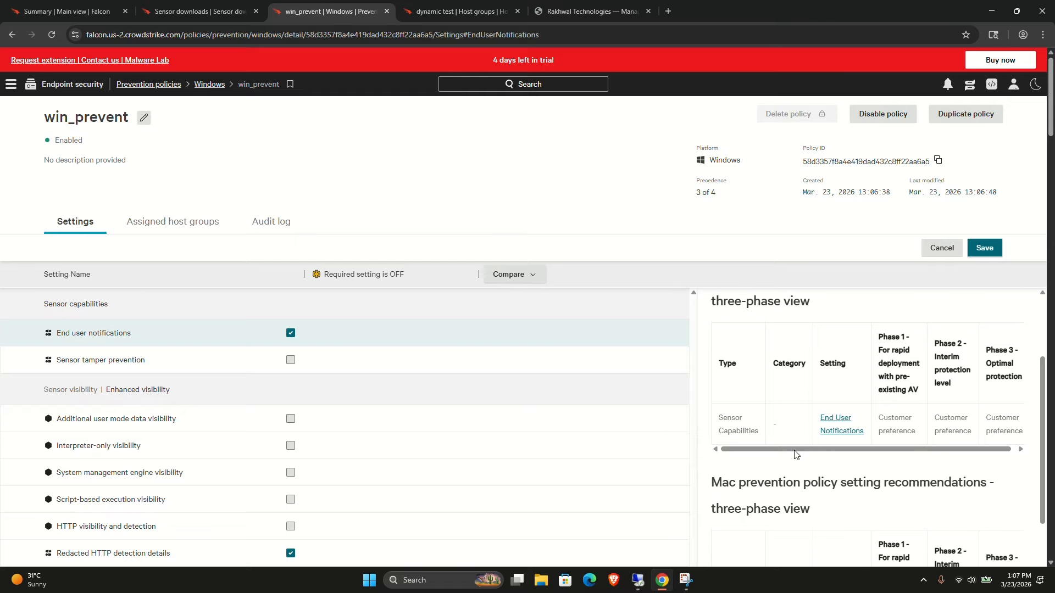
scroll(846, 426, up, 1)
scroll(846, 427, up, 2)
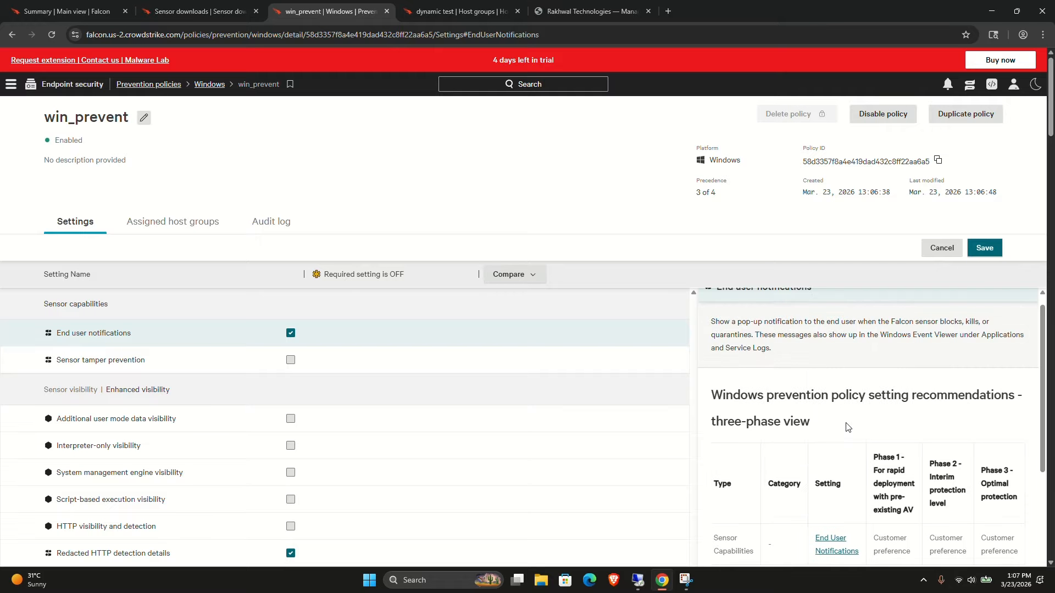
scroll(846, 427, down, 7)
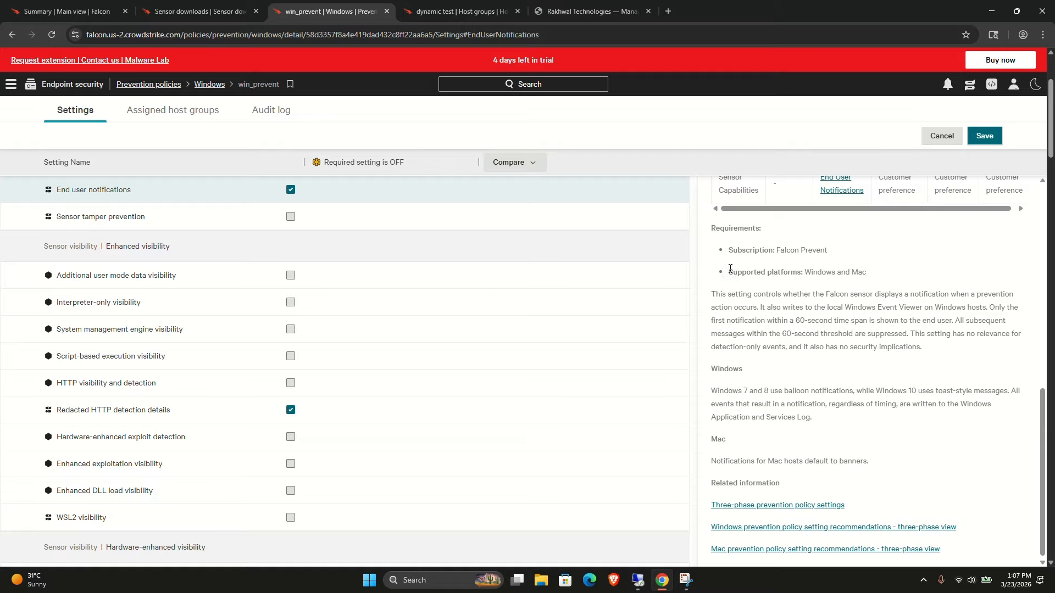
drag(729, 268, 811, 290)
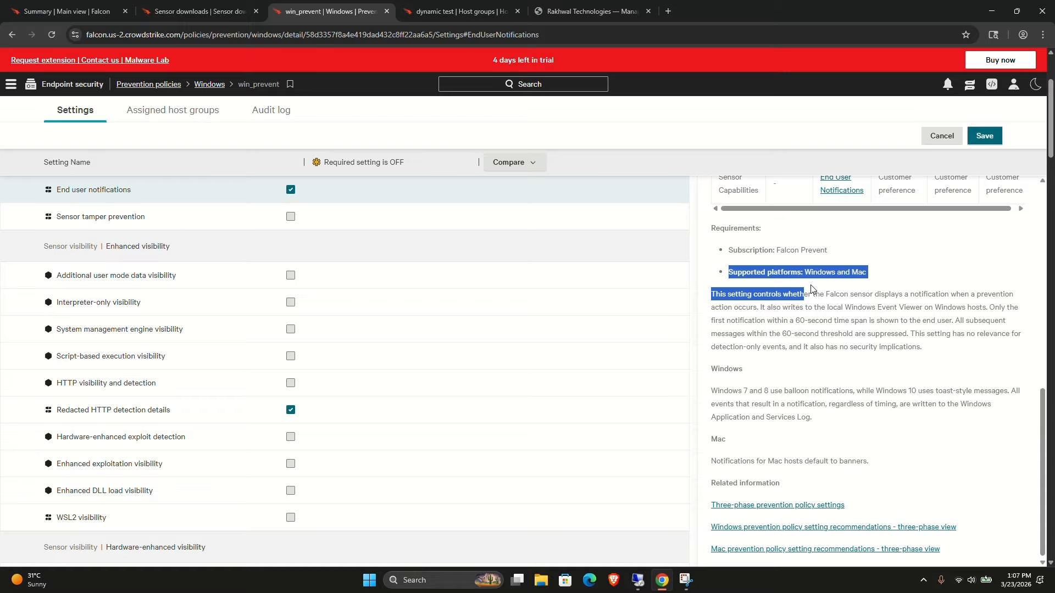
triple_click(829, 268)
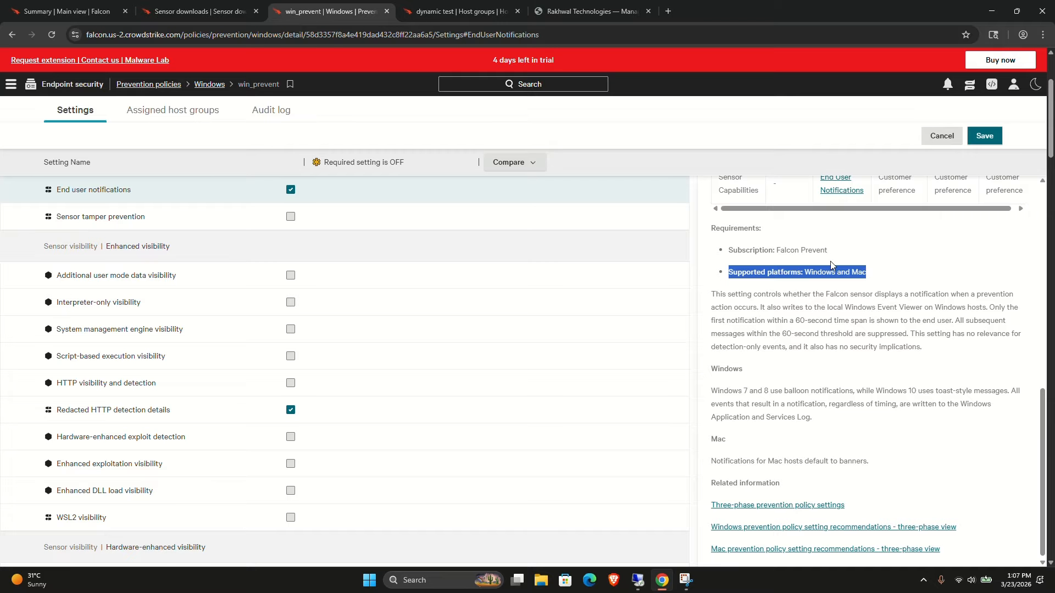
Turn on Sensor tamper prevention and read its recommendations and requirements.
click(291, 217)
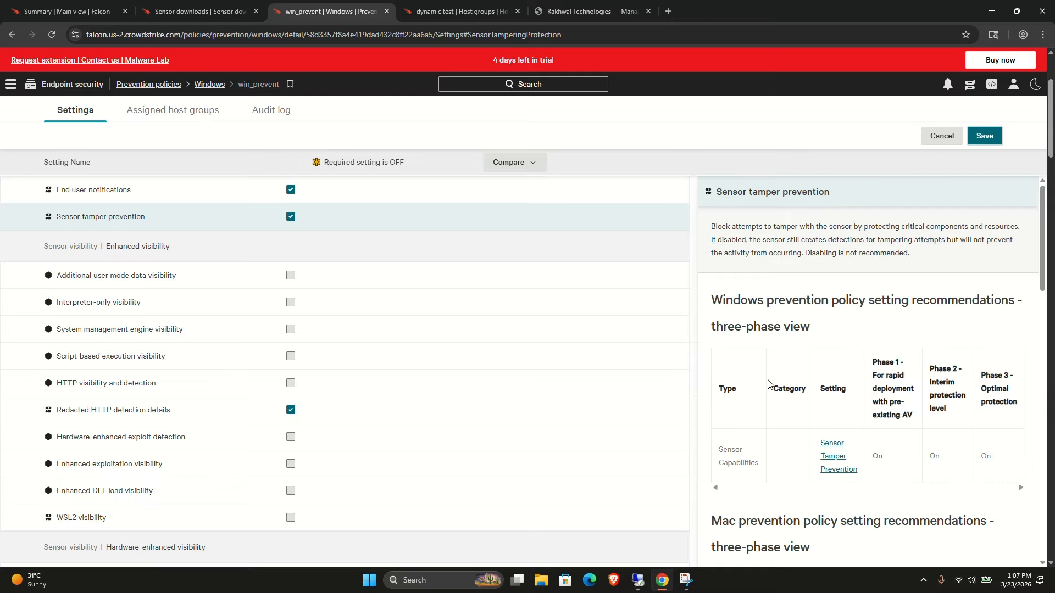
scroll(769, 385, down, 9)
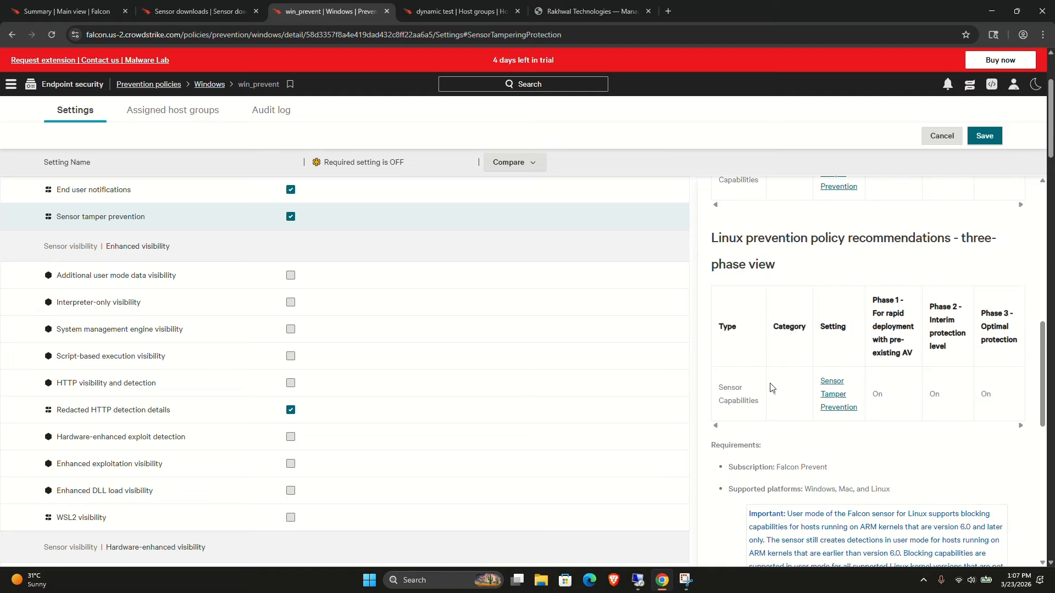
scroll(771, 387, down, 5)
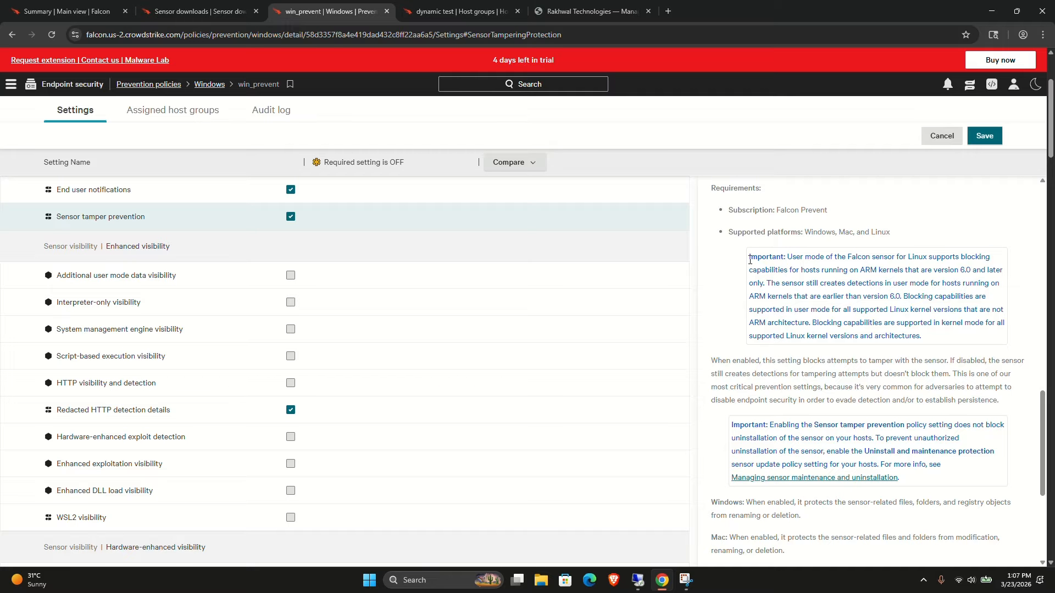
drag(748, 256, 816, 270)
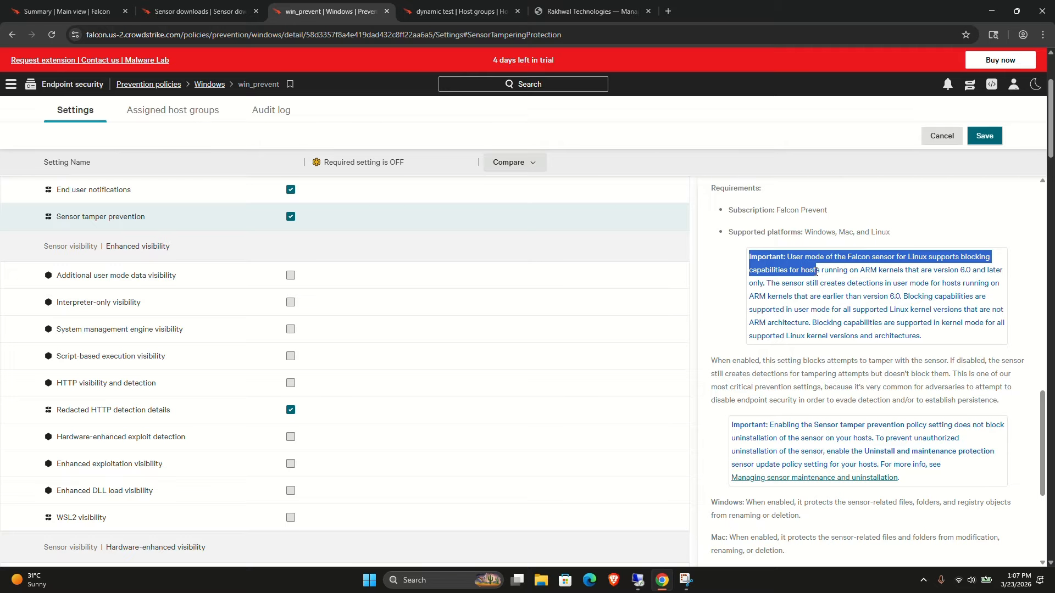
double_click(817, 271)
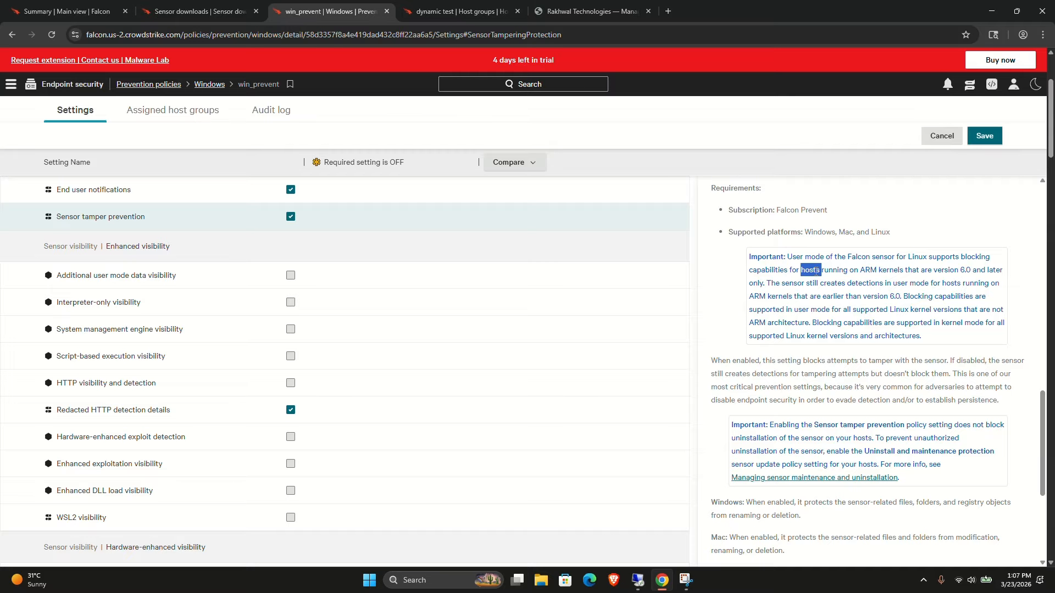
scroll(817, 271, down, 4)
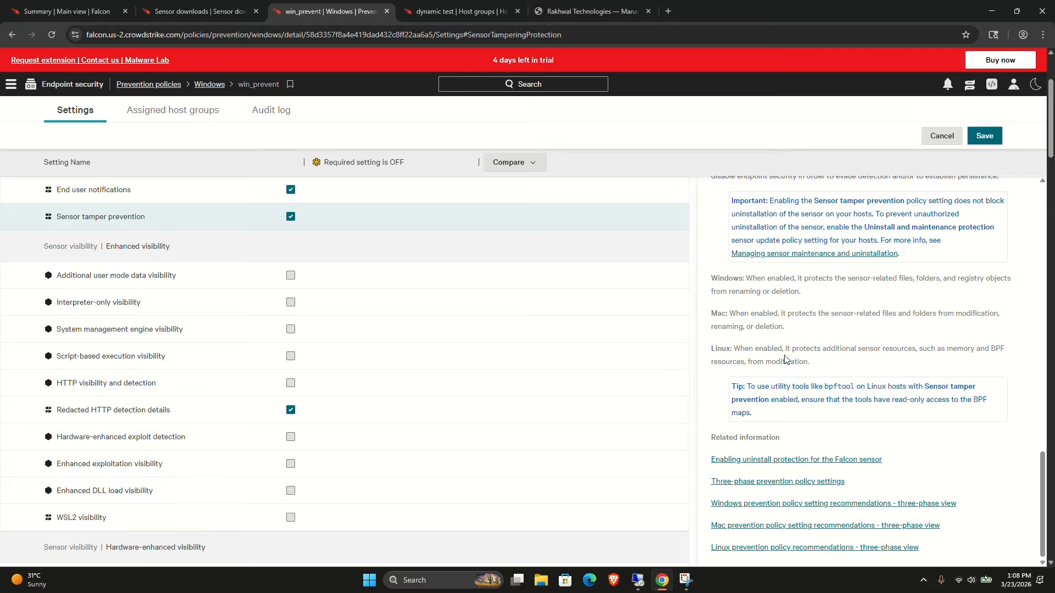
Turn on Additional user mode data visibility, Interpreter-only visibility and System management engine visibility.
click(290, 278)
click(292, 306)
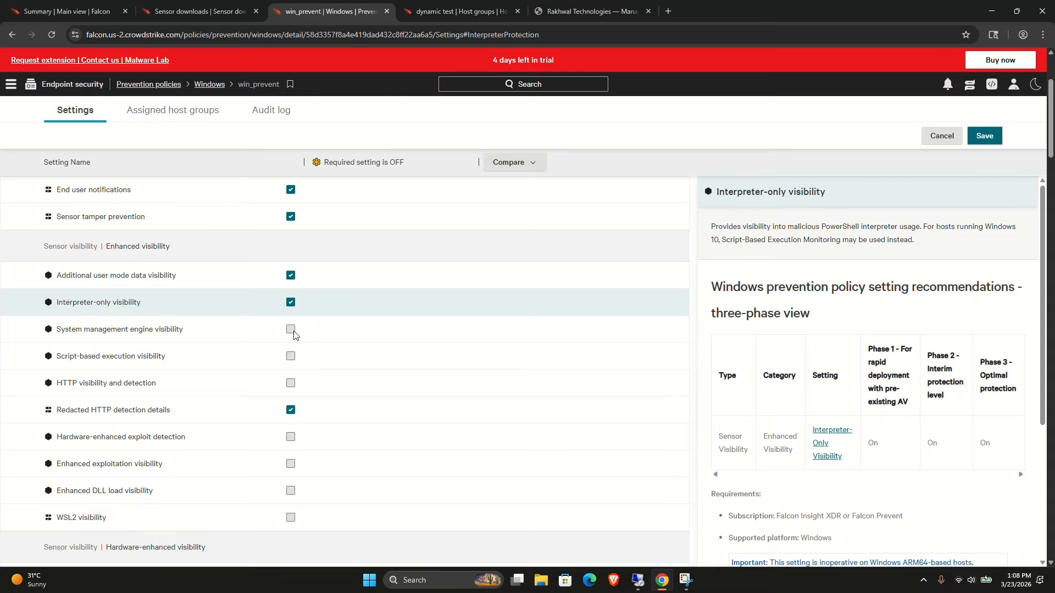
click(294, 333)
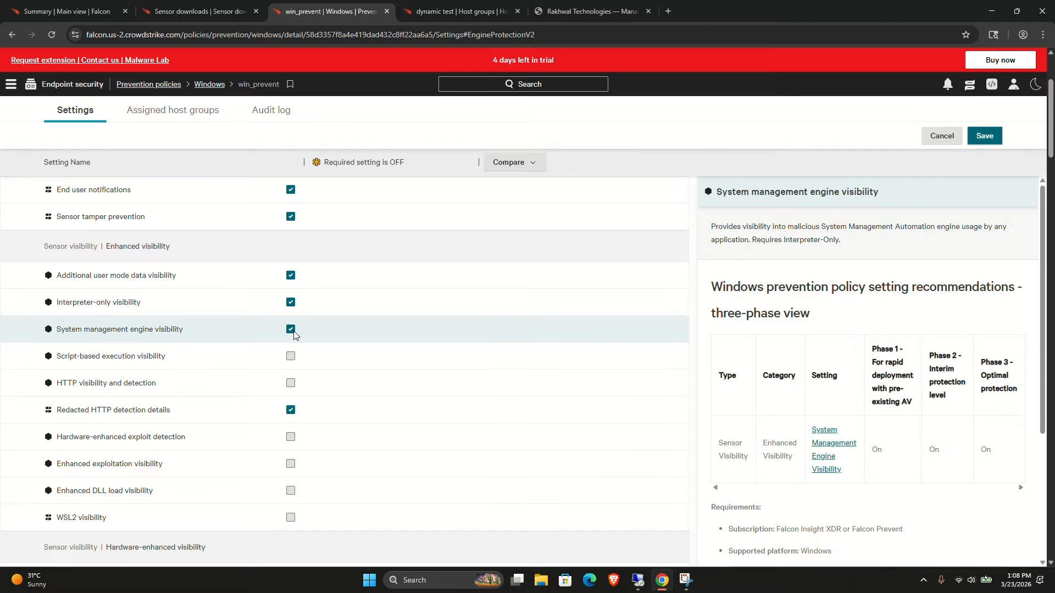
Turn on the remaining Enhanced visibility settings, from Script-based execution visibility through WSL2 visibility.
scroll(831, 463, down, 3)
scroll(831, 463, down, 1)
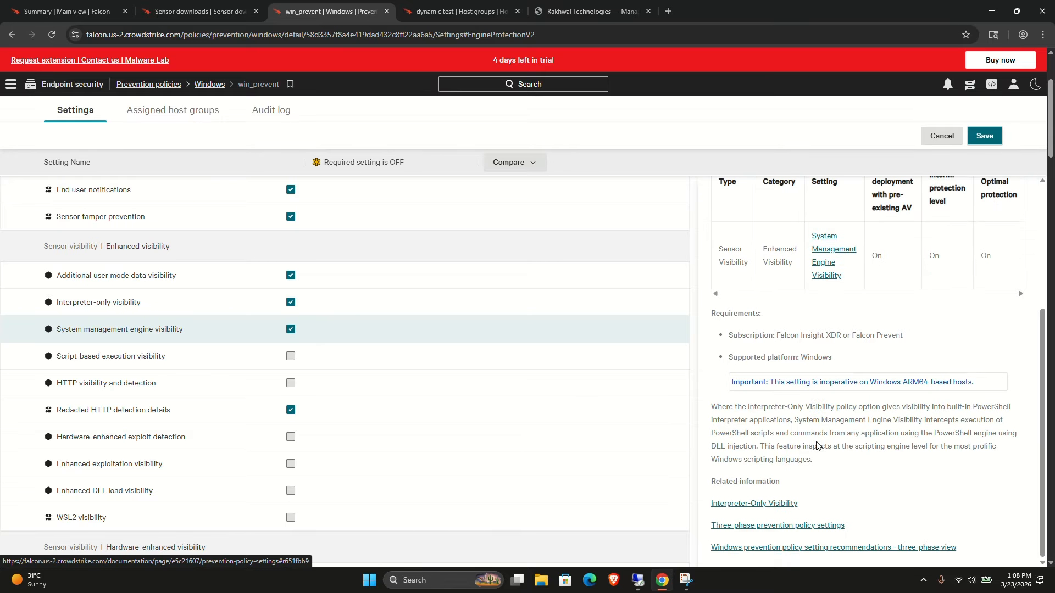
click(290, 356)
click(291, 383)
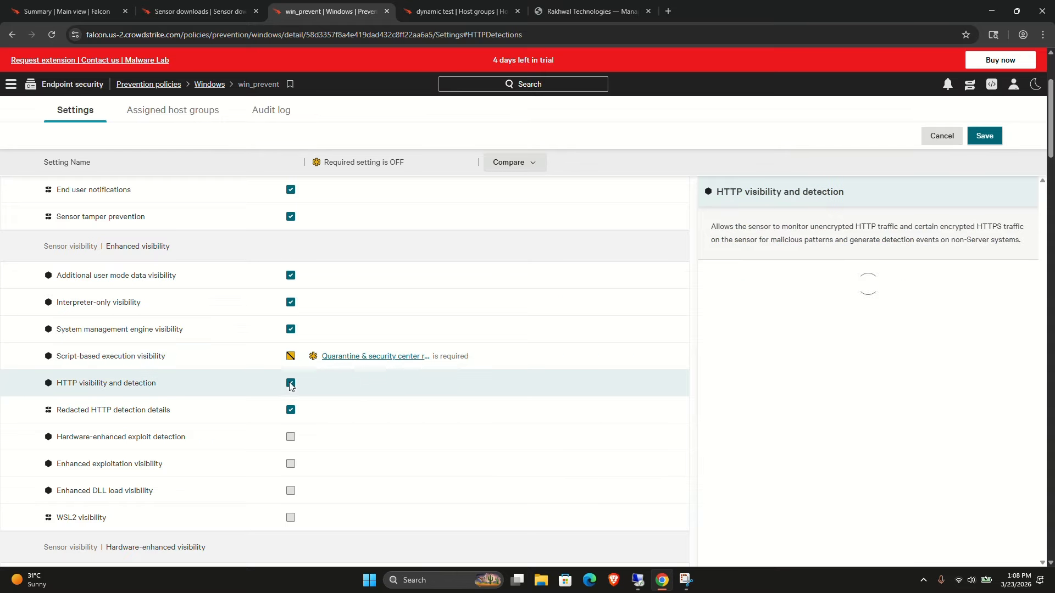
click(291, 436)
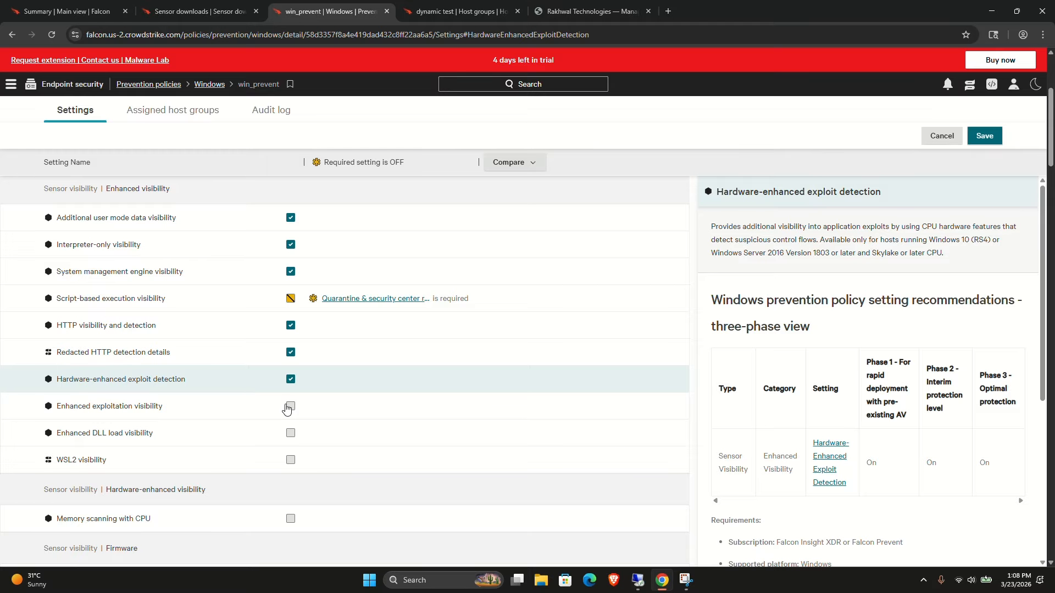
click(290, 407)
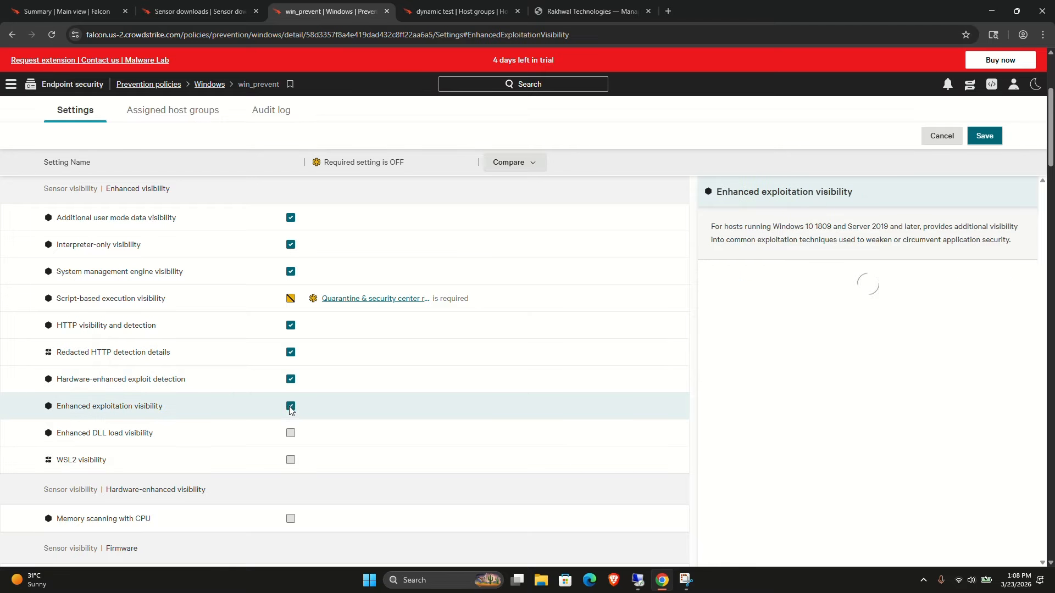
click(291, 434)
click(291, 460)
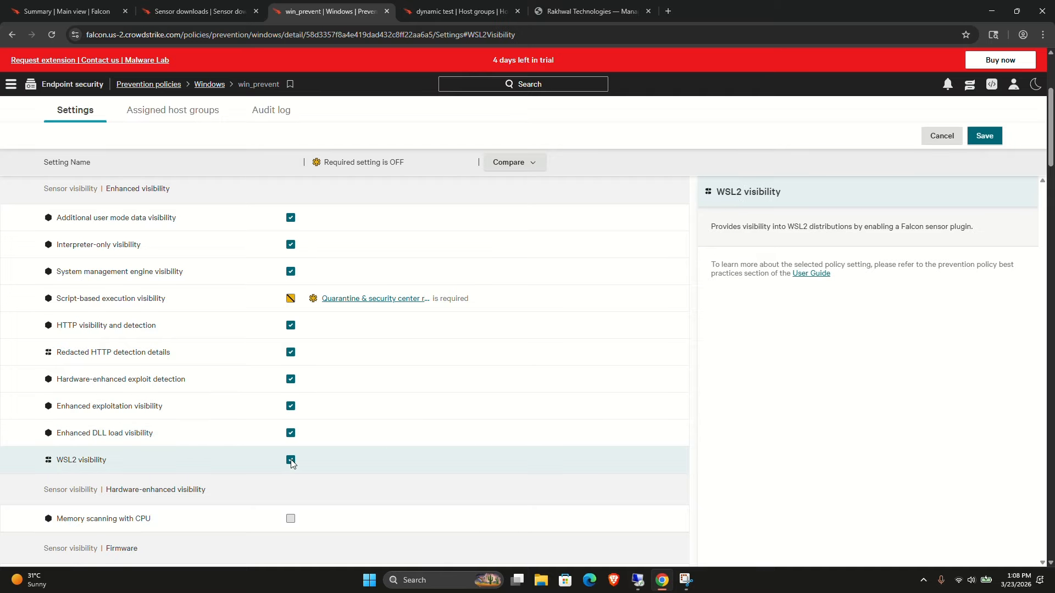
Turn on Memory scanning with CPU, BIOS firmware deep visibility and Enhanced machine learning for larger files.
scroll(291, 461, down, 3)
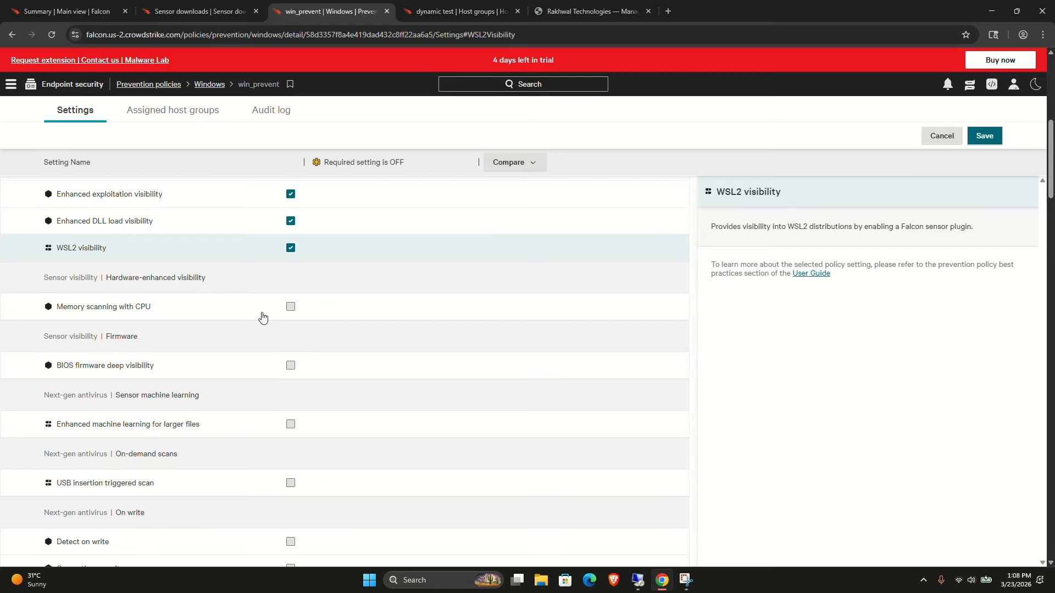
click(291, 307)
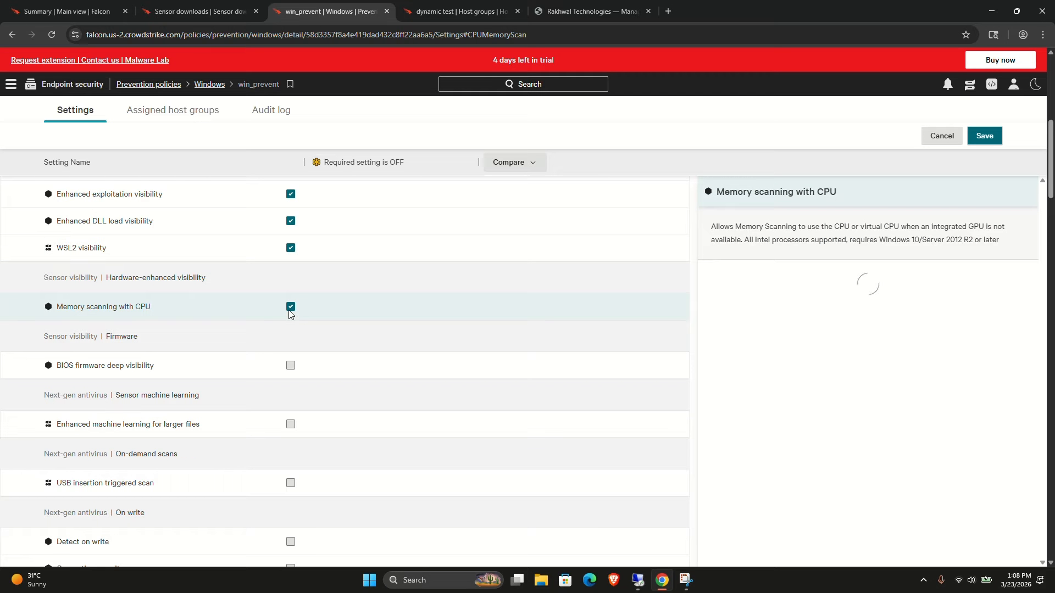
click(291, 365)
click(290, 424)
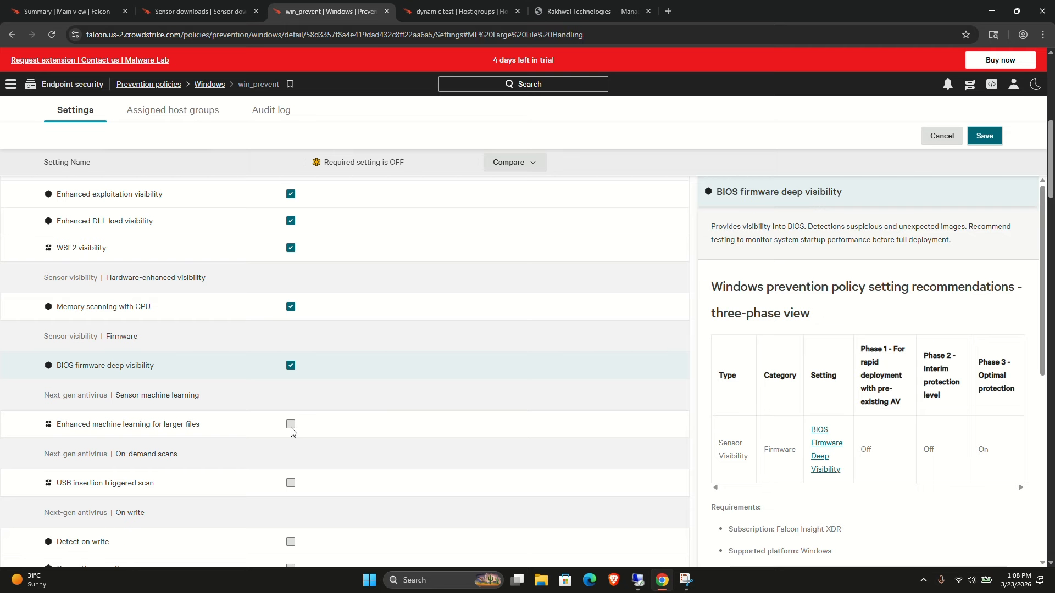
Turn on USB insertion triggered scan, Detect on write, Quarantine on write and On write script file visibility.
scroll(288, 426, down, 1)
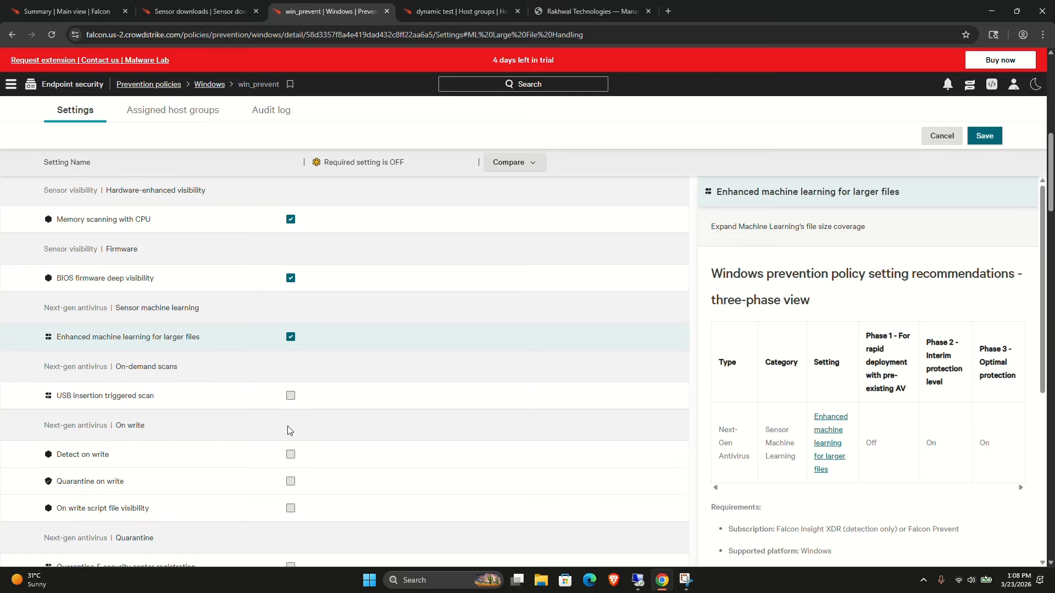
click(300, 400)
click(290, 396)
click(291, 454)
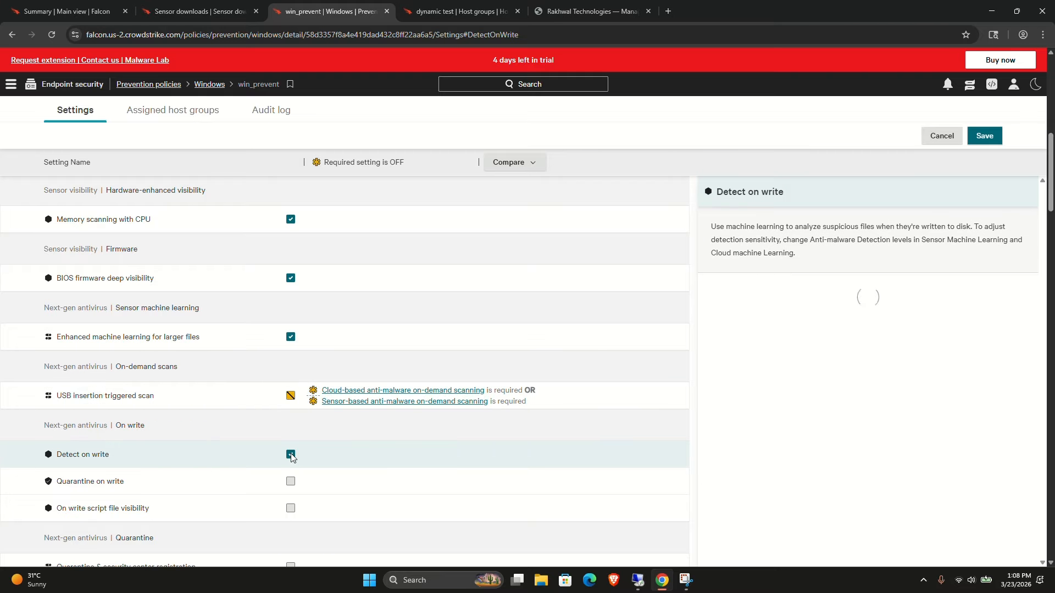
click(290, 481)
click(291, 508)
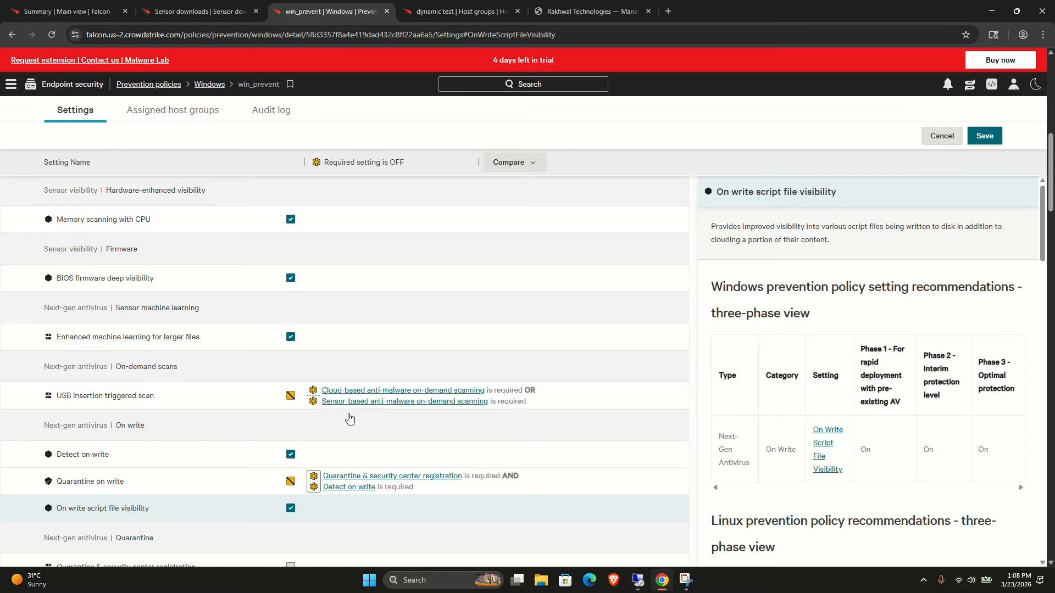
Turn on Quarantine & security center registration and confirm activating its two dependent settings.
scroll(287, 434, down, 2)
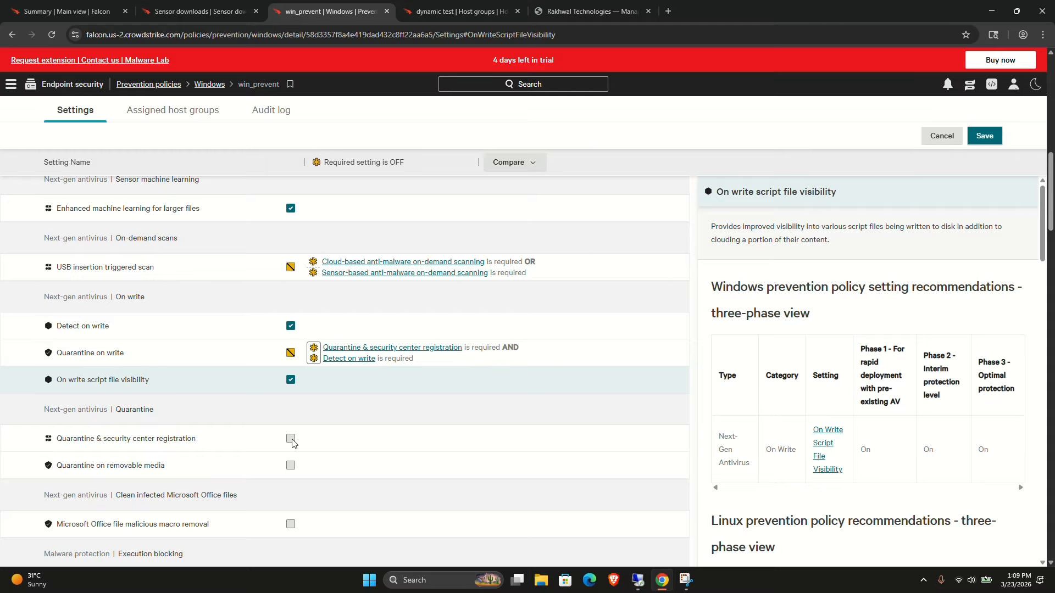
click(290, 439)
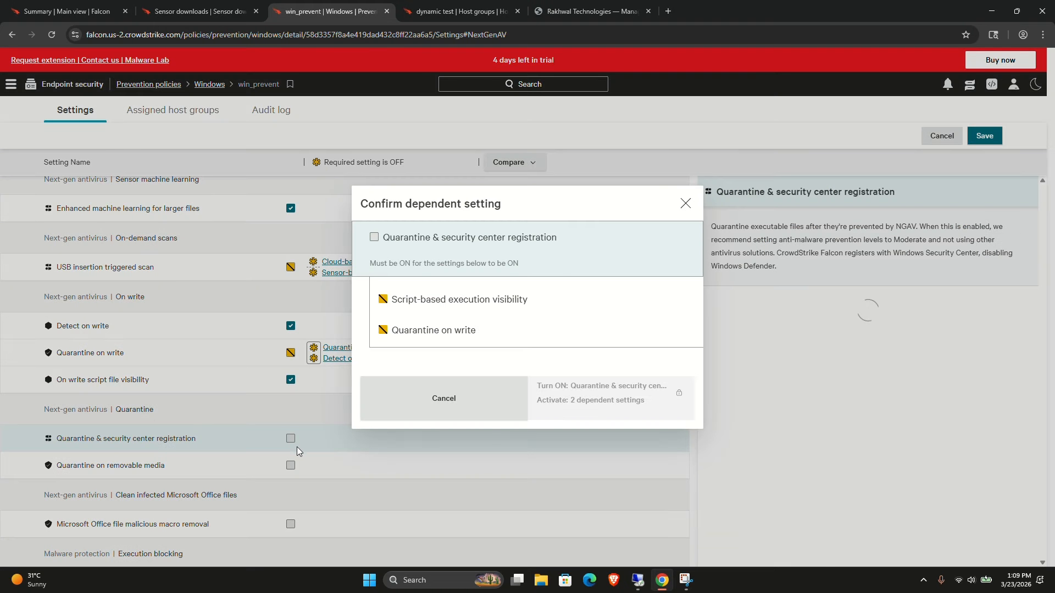
click(374, 238)
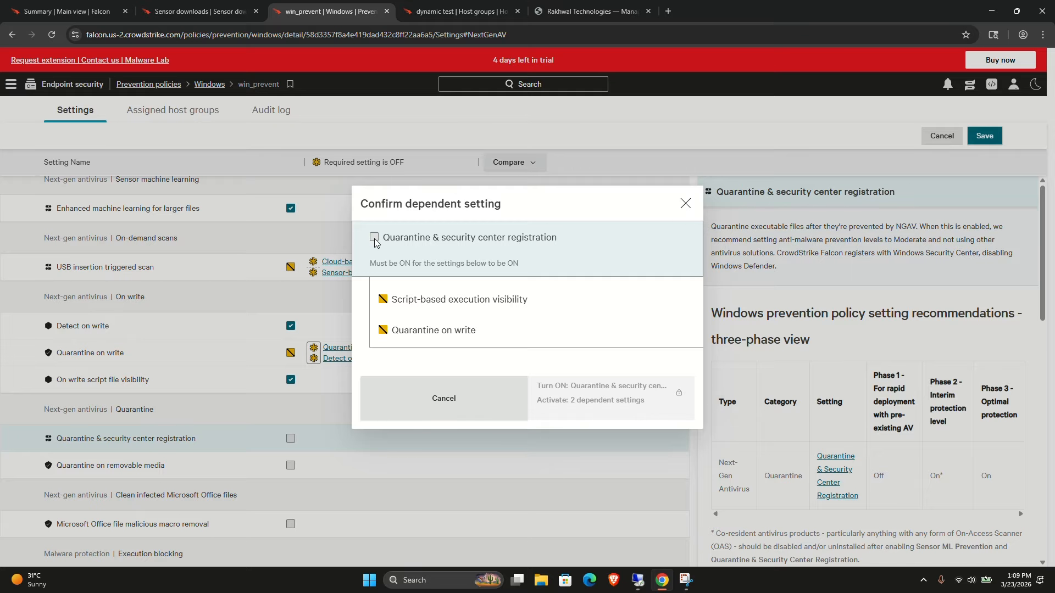
click(584, 404)
Turn on Quarantine on removable media, Microsoft Office file malicious macro removal and File system containment.
click(291, 465)
click(291, 524)
scroll(291, 406, down, 9)
click(291, 295)
Turn on all Exploit mitigation settings: ASLR bypass, DEP bypass, Heap spray pre-allocation, NULL page allocation and SEH overwrite prevention.
click(291, 355)
click(290, 382)
click(290, 409)
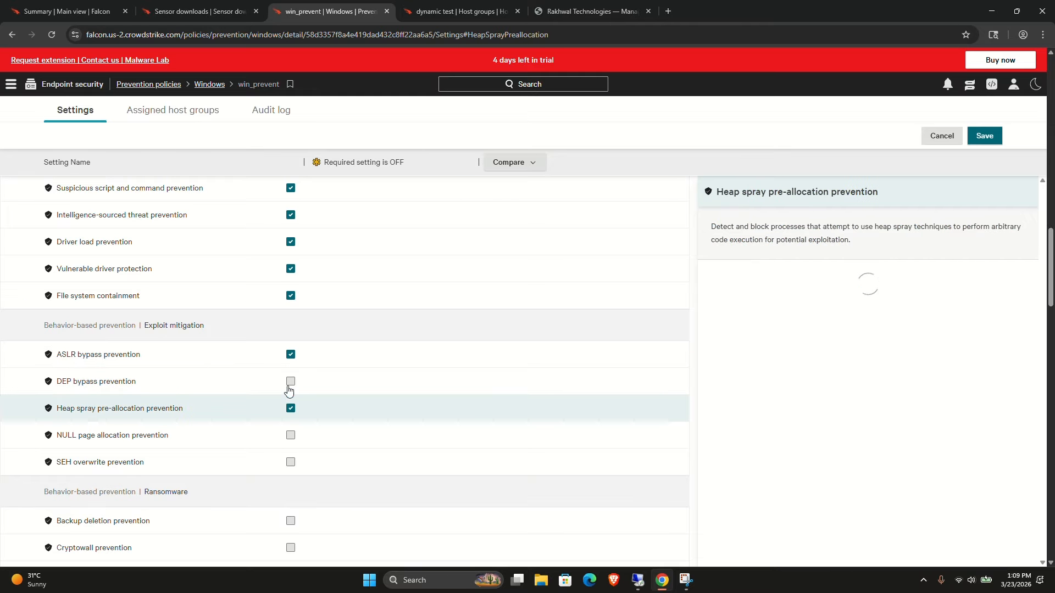
click(290, 382)
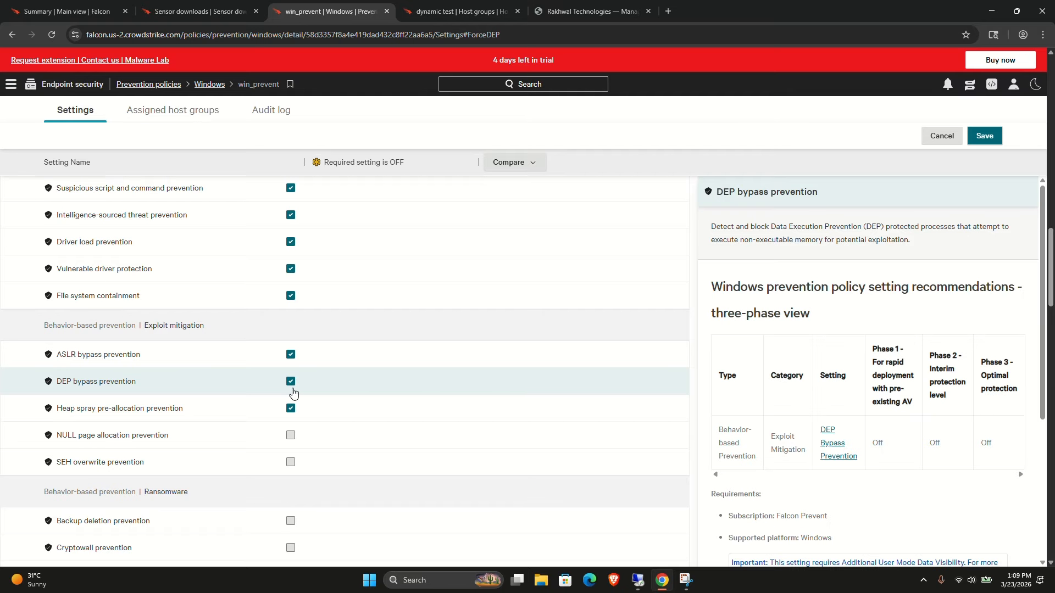
click(291, 435)
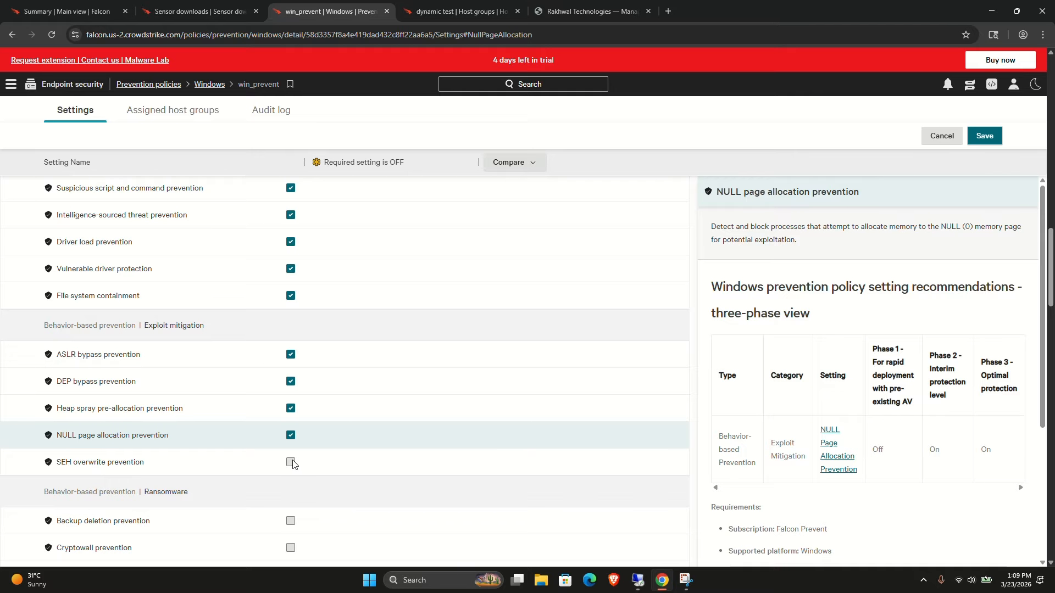
click(291, 462)
Turn on all Ransomware prevention settings, from Backup deletion prevention through Volume shadow copy - protect.
scroll(290, 385, down, 5)
click(291, 237)
click(291, 264)
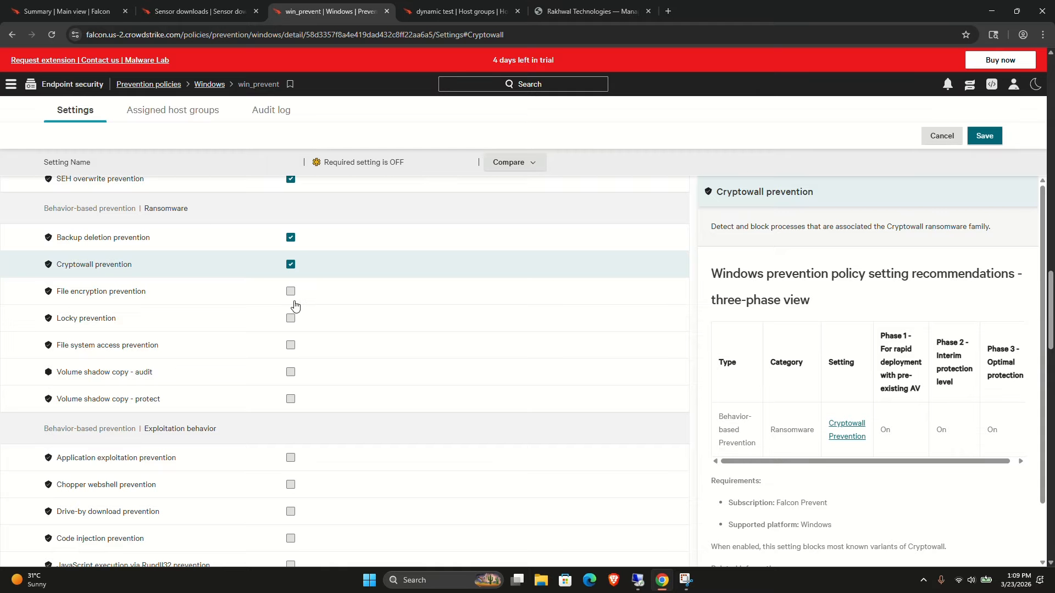
click(290, 290)
click(292, 319)
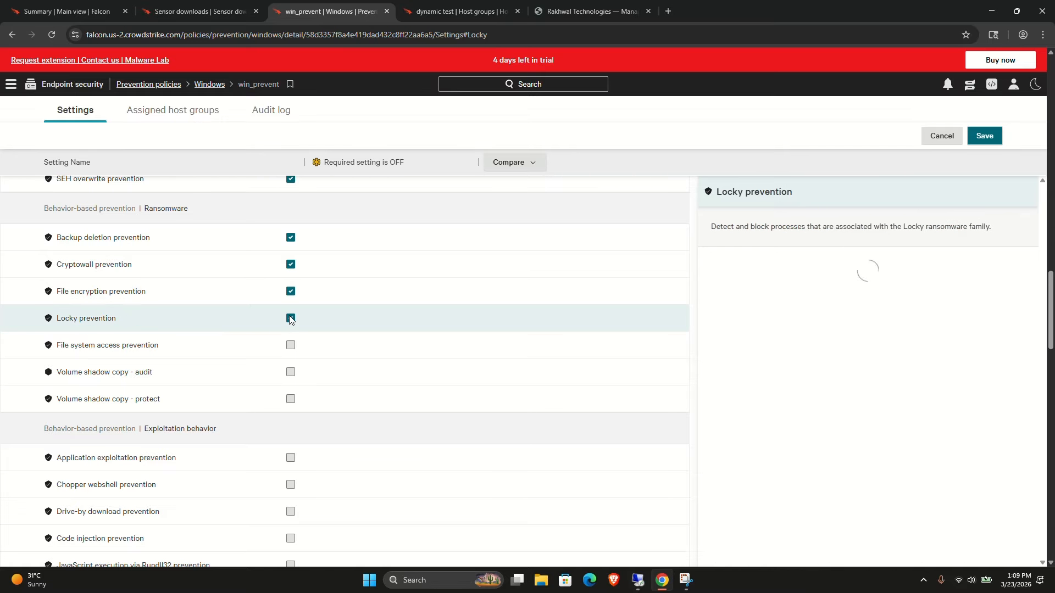
click(291, 346)
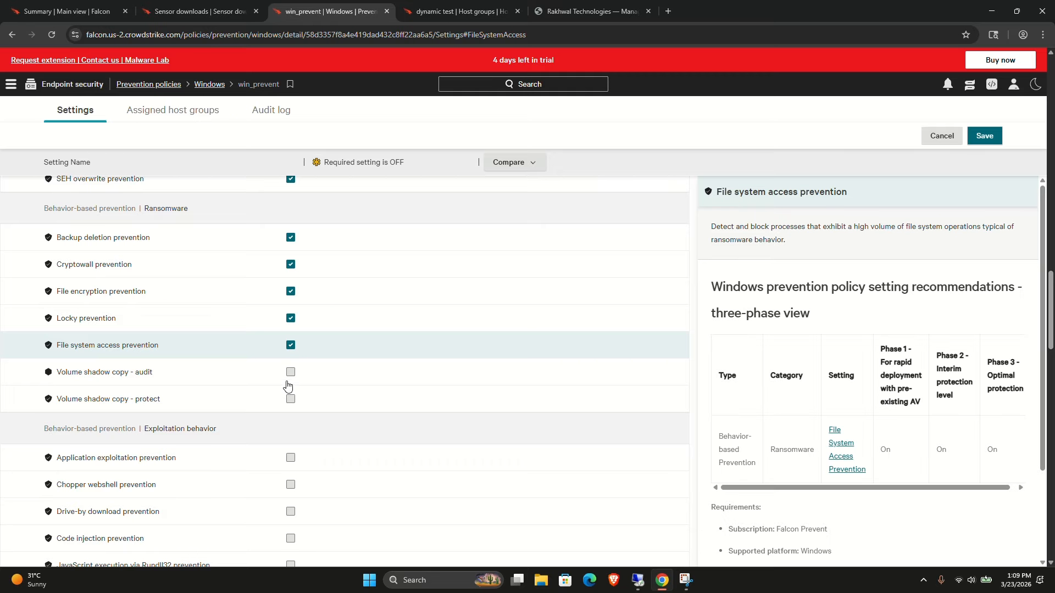
click(291, 372)
click(291, 399)
Turn on all Exploitation behavior settings, from Application exploitation prevention through JavaScript execution via Rundll32 prevention.
scroll(291, 398, down, 3)
click(290, 261)
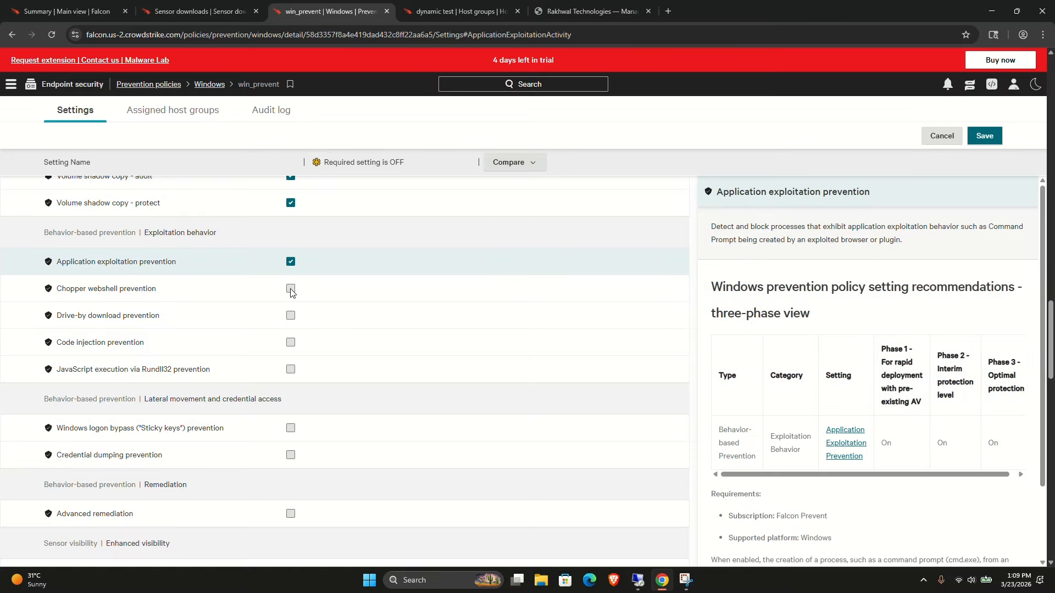
click(291, 289)
click(290, 317)
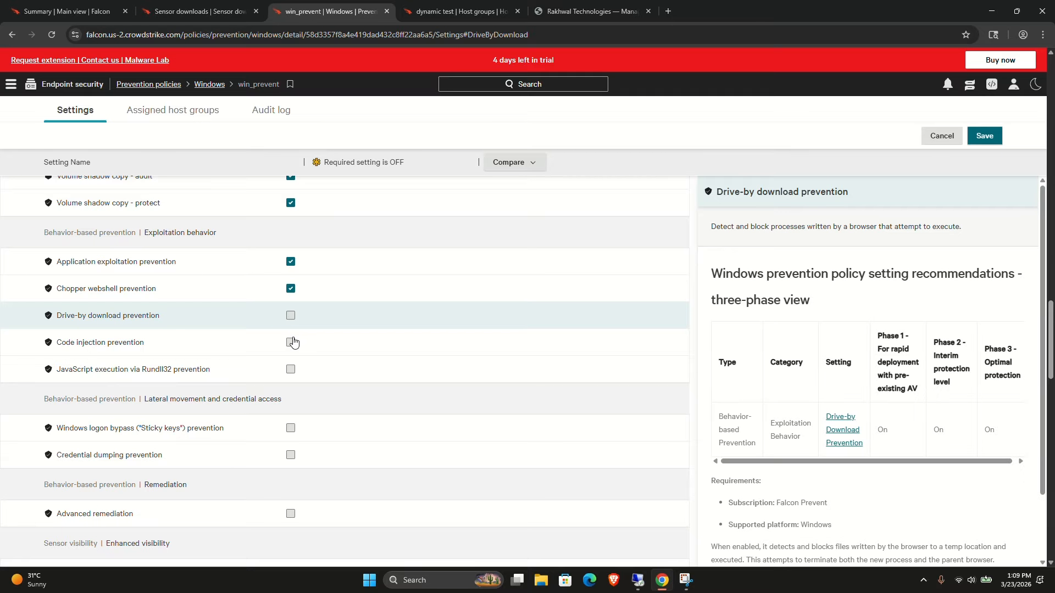
click(293, 342)
click(293, 342)
click(290, 315)
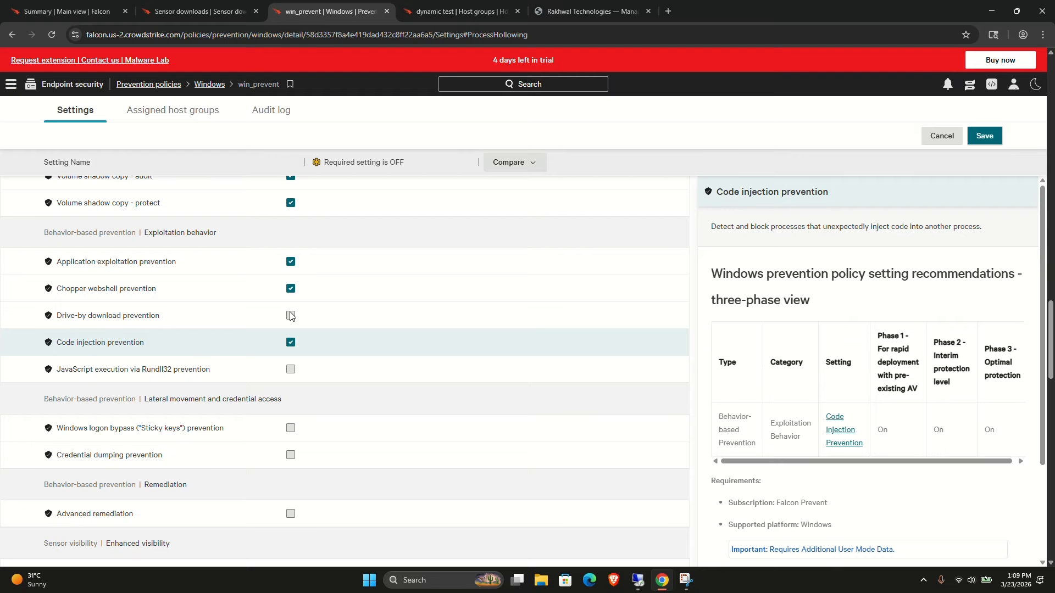
click(291, 368)
Turn on Windows logon bypass (Sticky keys) prevention, Credential dumping prevention and Advanced remediation.
scroll(290, 368, down, 2)
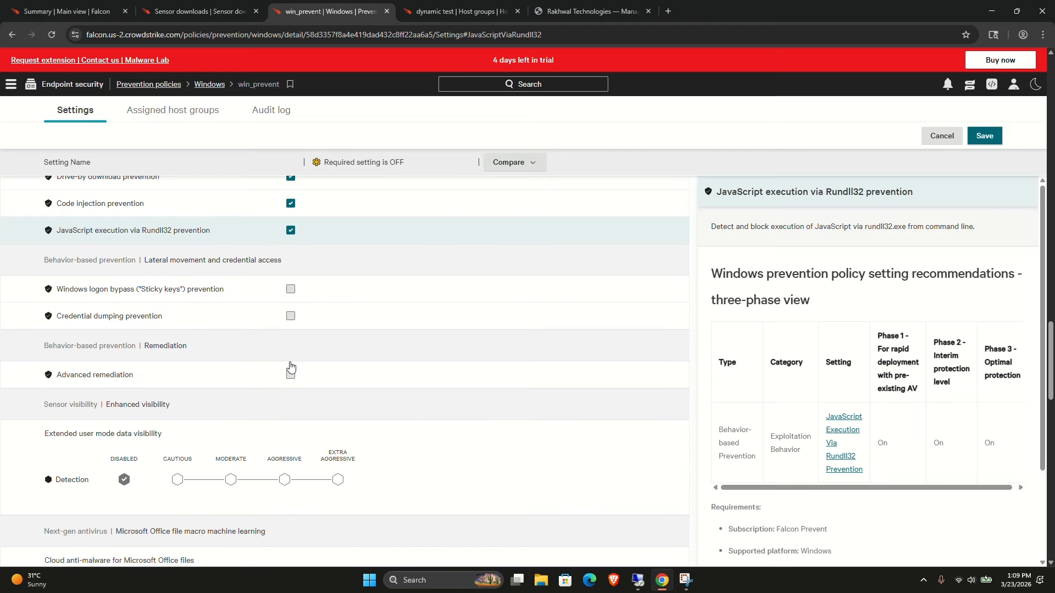
click(291, 288)
click(290, 327)
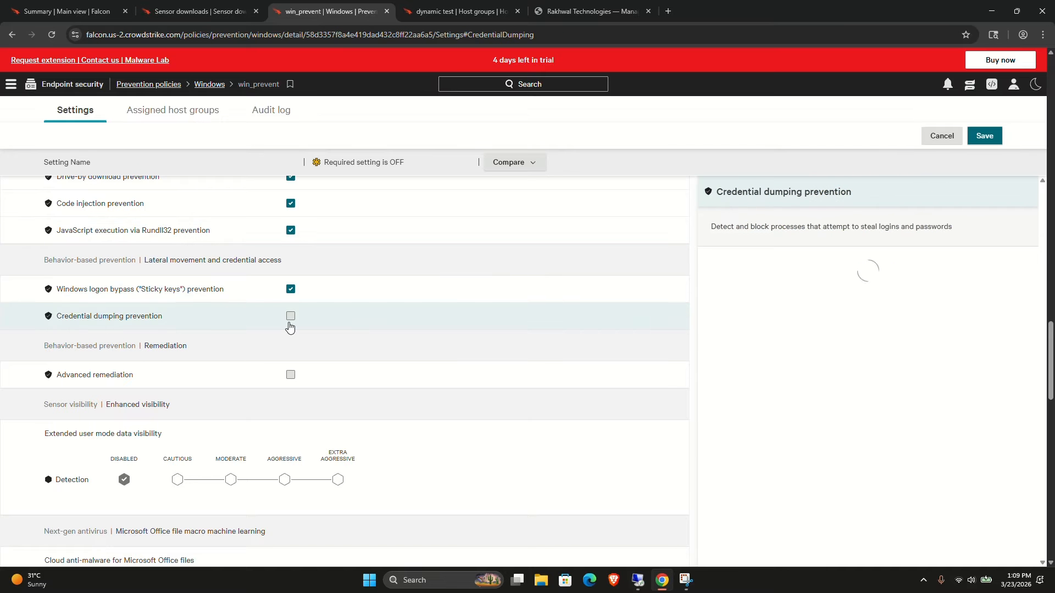
click(291, 317)
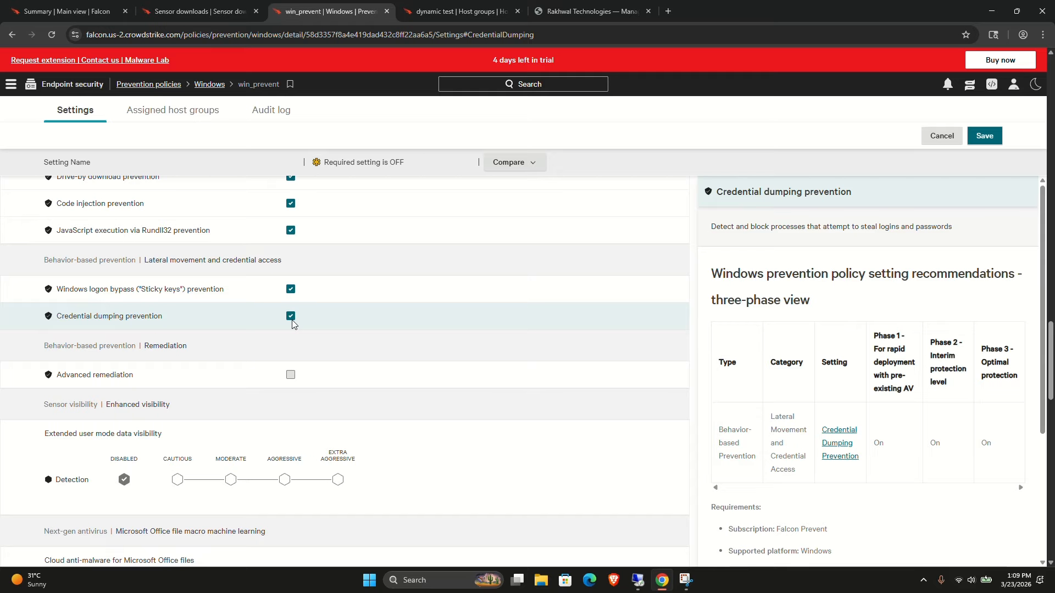
click(291, 375)
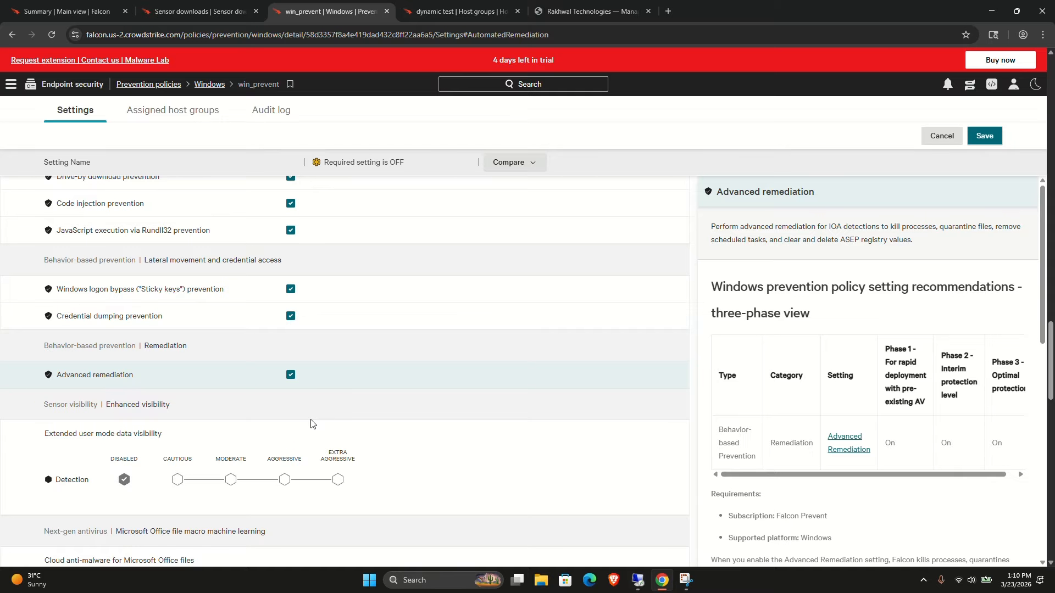
Set Extended user mode data visibility and Cloud anti-malware for Microsoft Office files detection and prevention to Aggressive.
scroll(311, 424, down, 2)
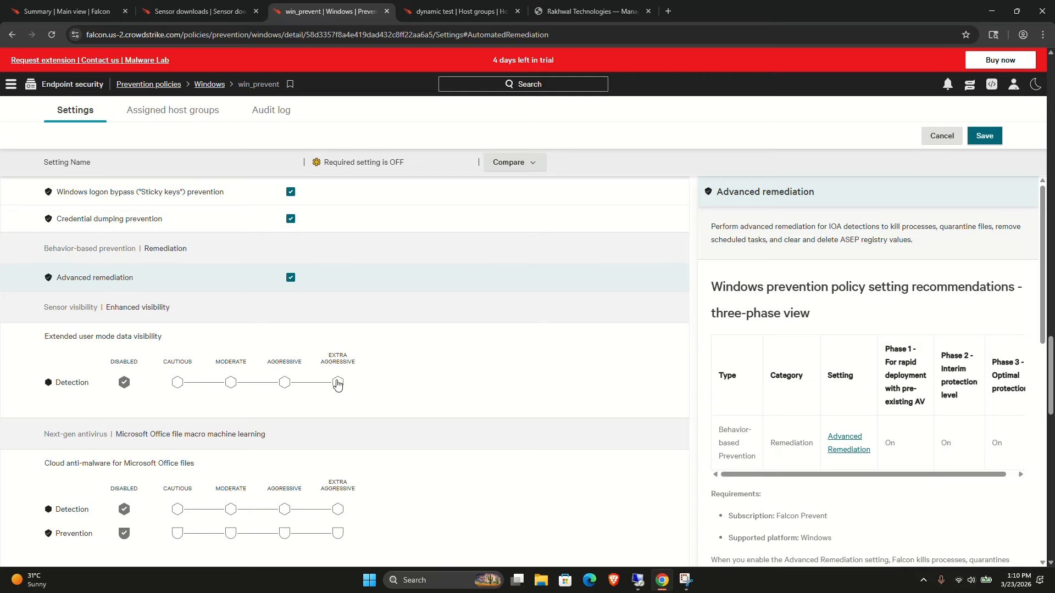
click(284, 383)
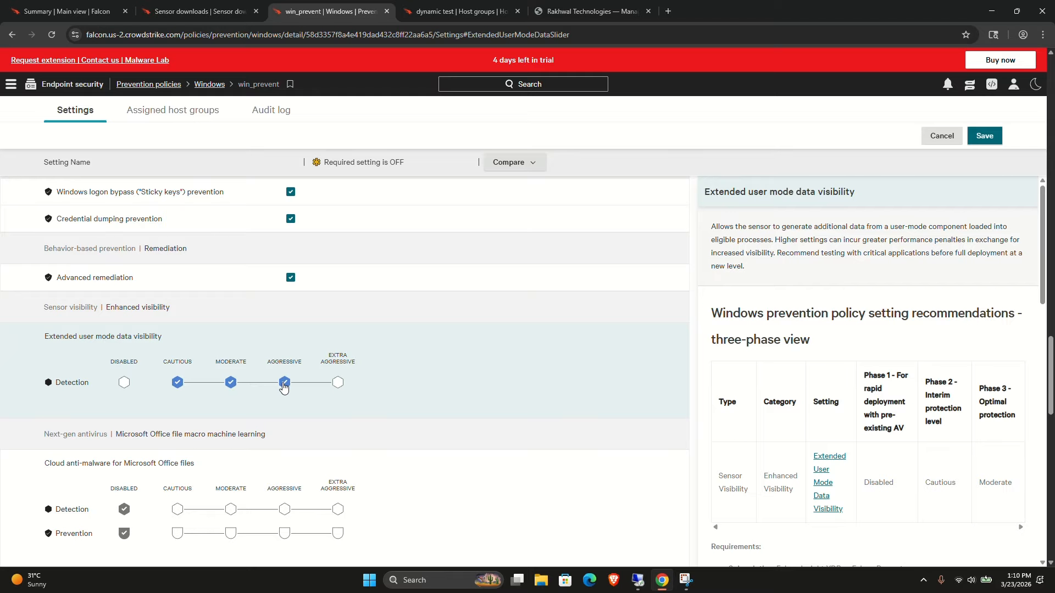
scroll(284, 401, down, 2)
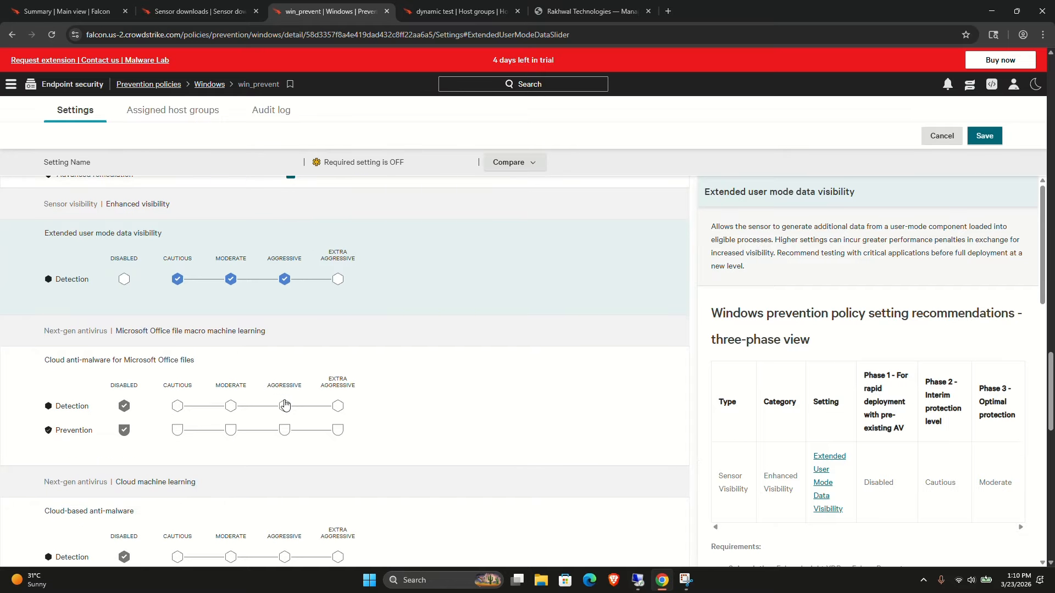
click(284, 405)
click(284, 431)
Set detection and prevention to Aggressive for Cloud-based anti-malware and Cloud-based adware & pup.
scroll(284, 436, down, 2)
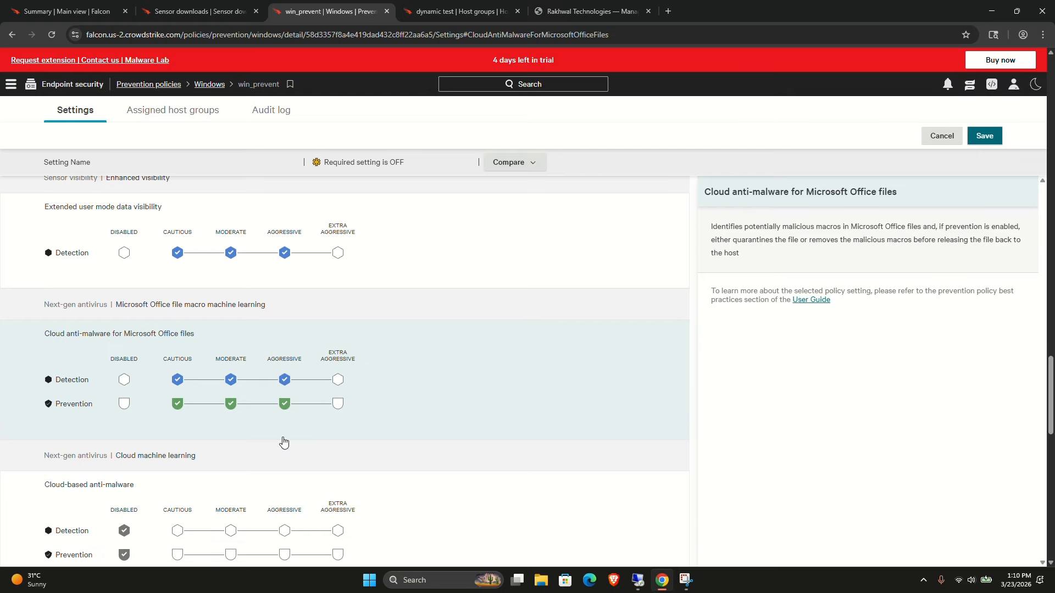
click(284, 432)
click(284, 455)
scroll(284, 455, down, 2)
click(284, 455)
click(284, 480)
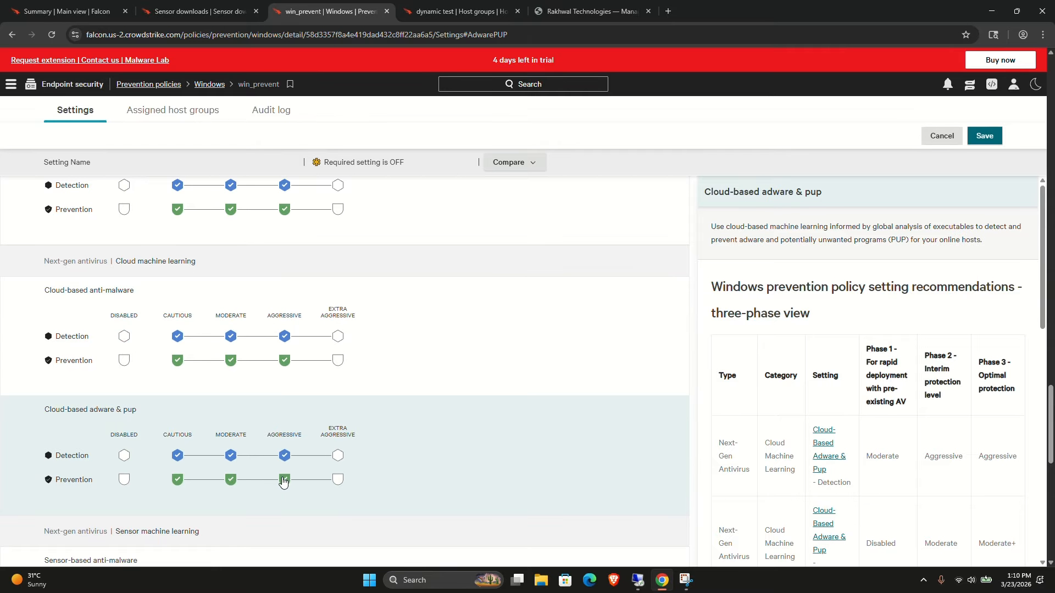
Set Sensor-based anti-malware detection and prevention to Aggressive.
scroll(283, 481, down, 2)
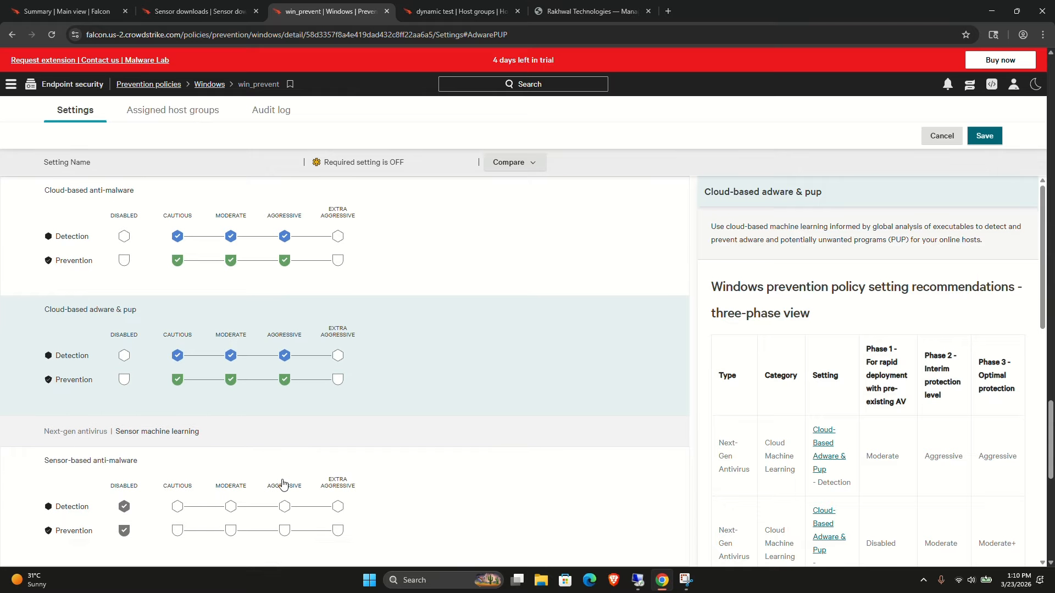
click(284, 507)
click(284, 531)
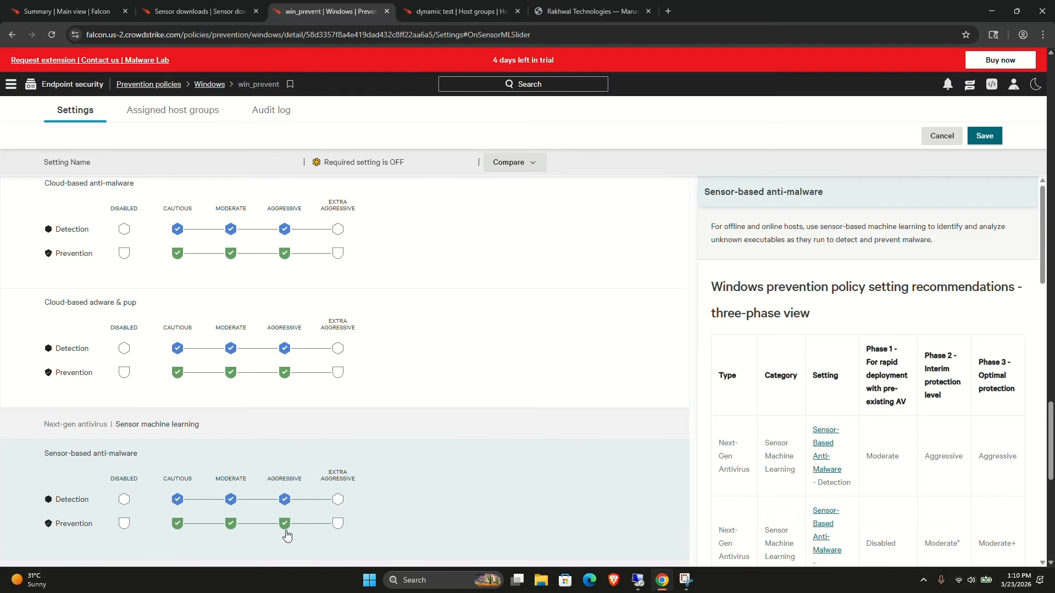
scroll(286, 536, down, 3)
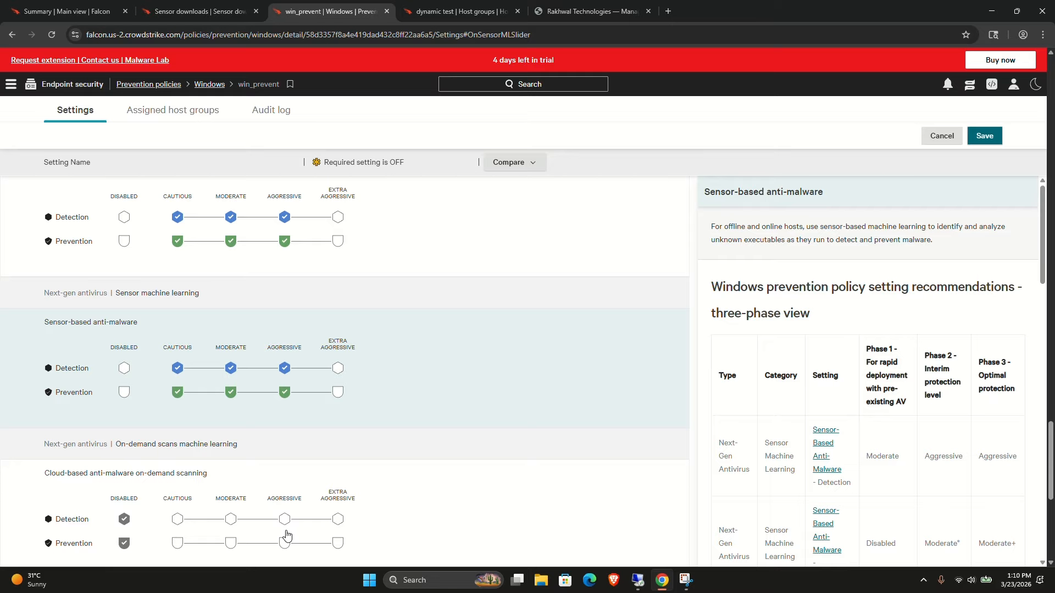
Set Cloud-based anti-malware on-demand scanning detection and prevention to Aggressive, enabling the dependent USB insertion triggered scan.
click(284, 520)
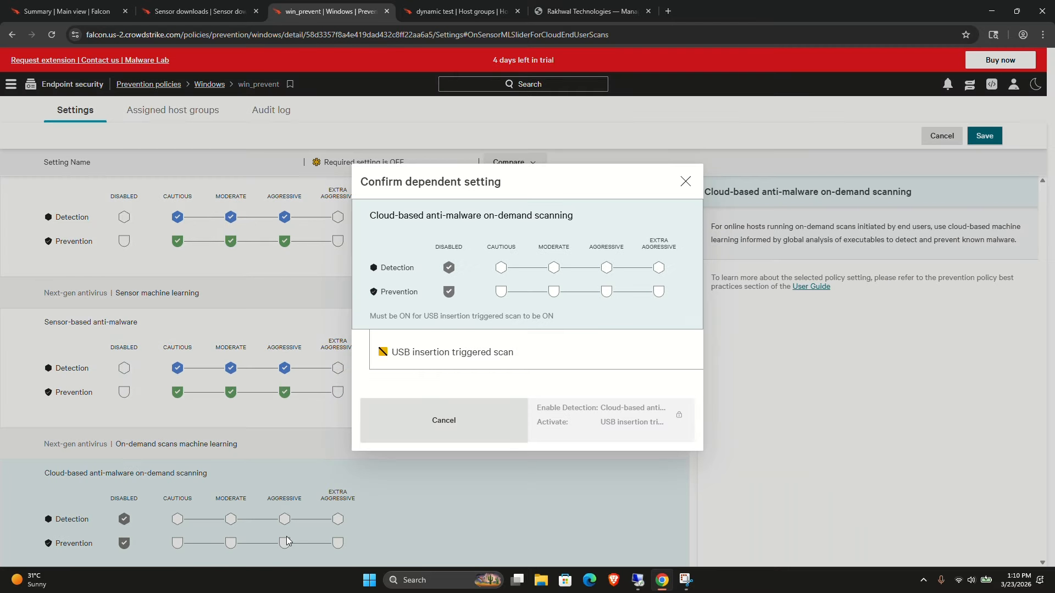
click(605, 268)
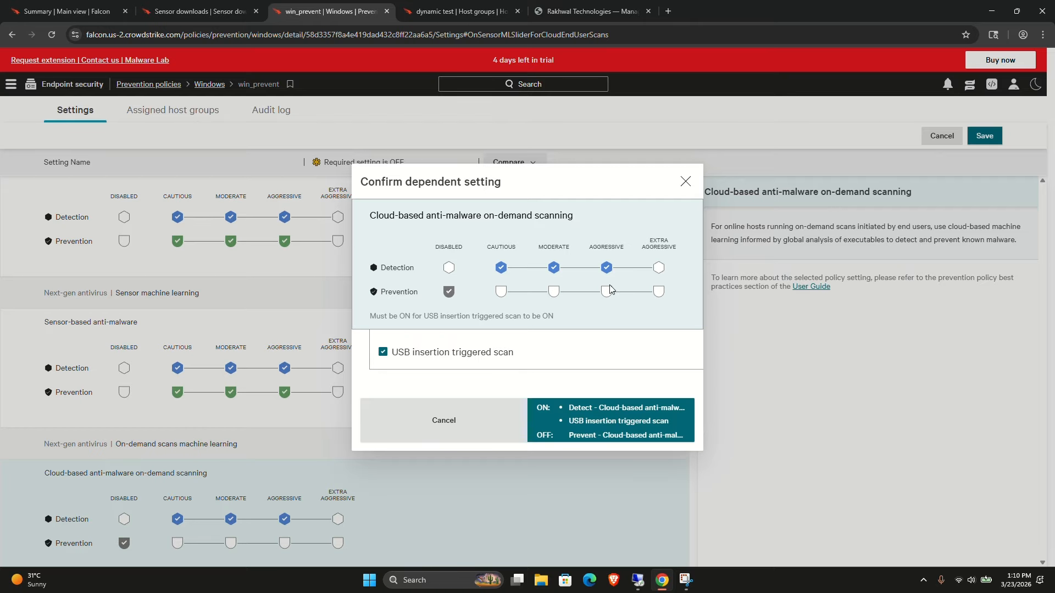
click(606, 292)
click(566, 418)
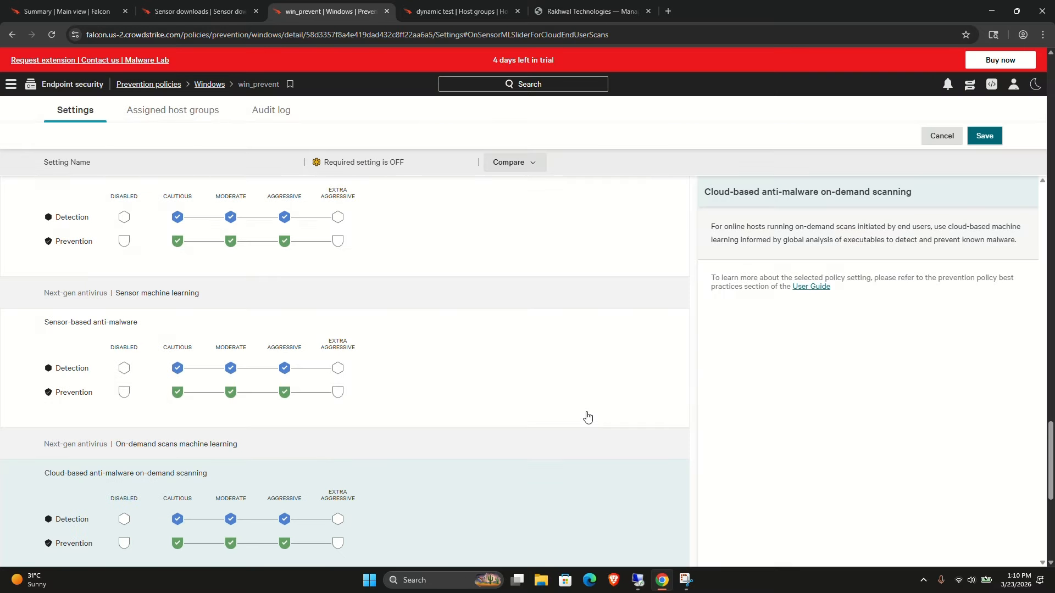
Set detection and prevention to Aggressive for Sensor-based anti-malware and Cloud-based adware & pup on-demand scanning.
scroll(549, 434, down, 5)
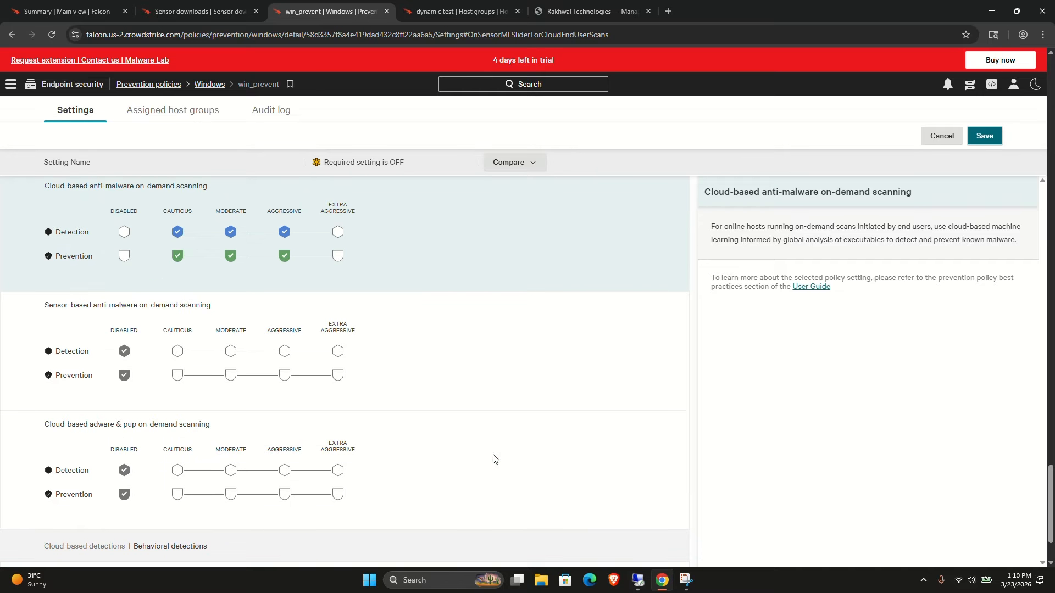
click(284, 351)
click(284, 374)
click(284, 469)
click(284, 493)
Set Cloud-based anomalous process execution detection to Aggressive and save the policy changes.
scroll(284, 489, down, 2)
click(284, 531)
click(985, 137)
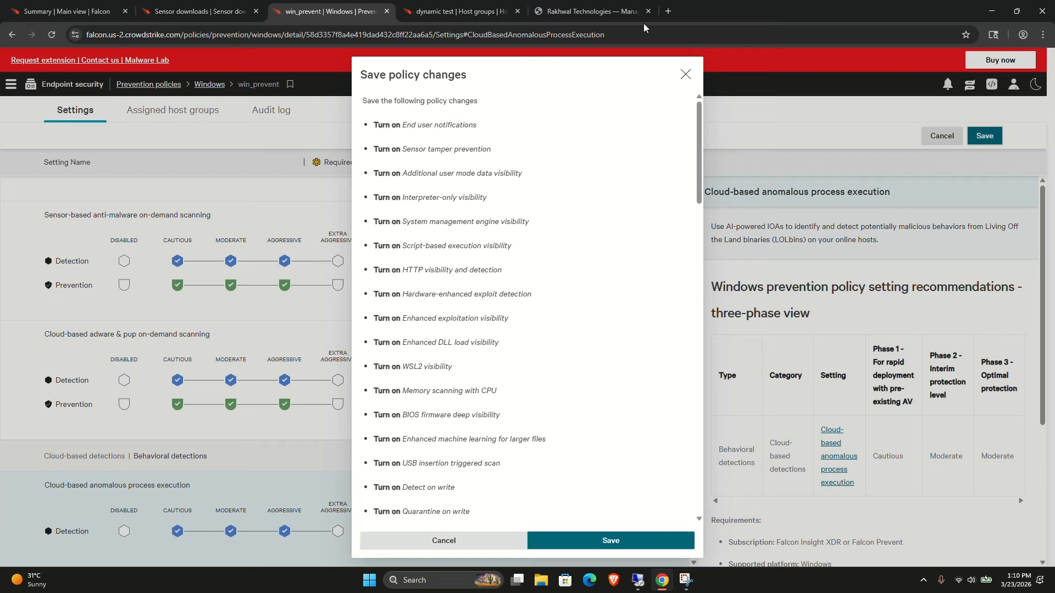
scroll(560, 372, down, 15)
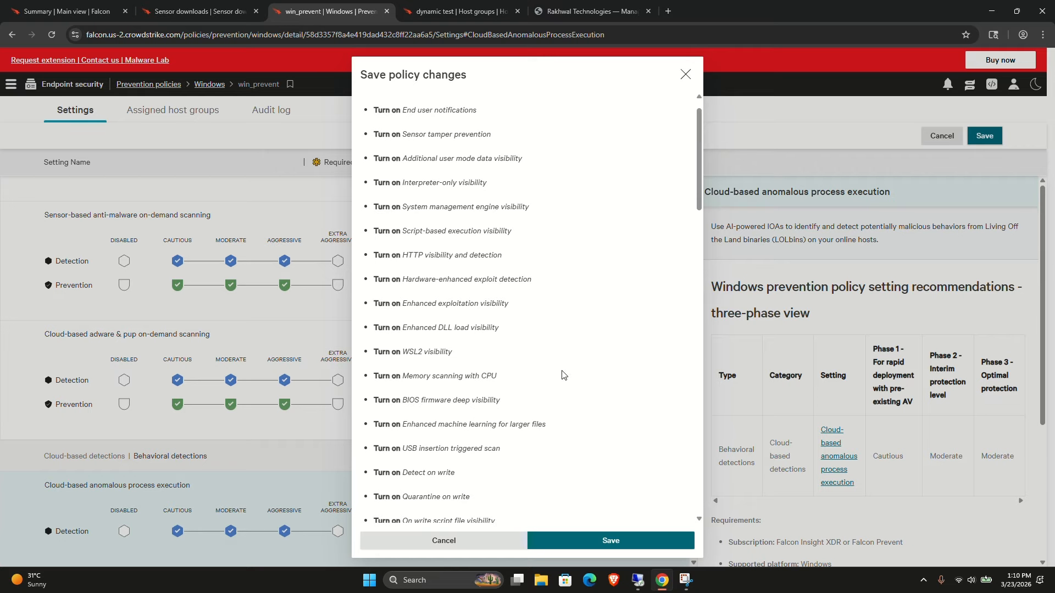
click(568, 545)
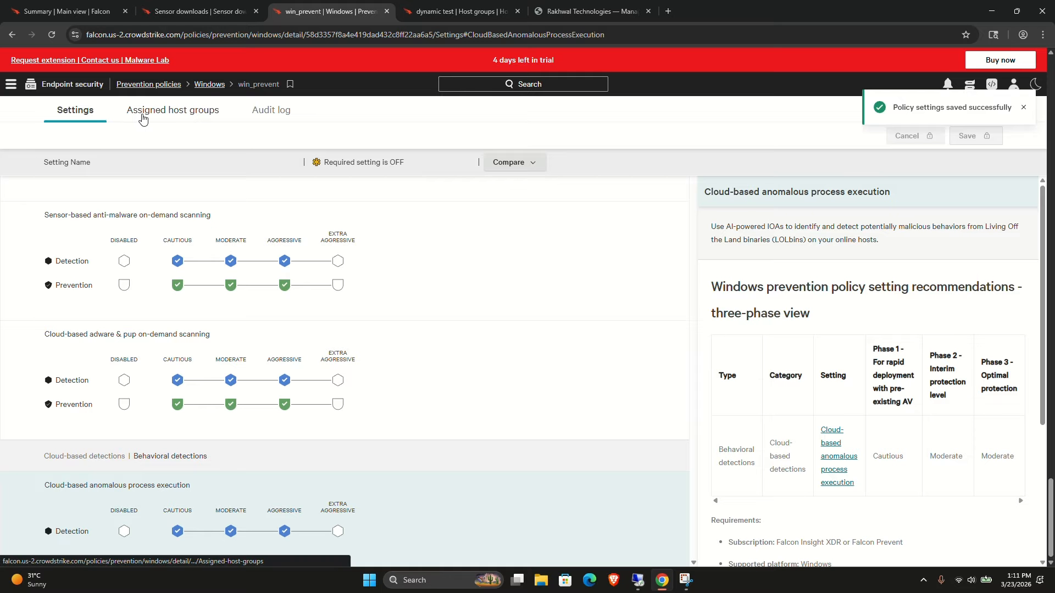
Assign only the dynamic test host group to the win_prevent policy.
click(143, 118)
click(497, 402)
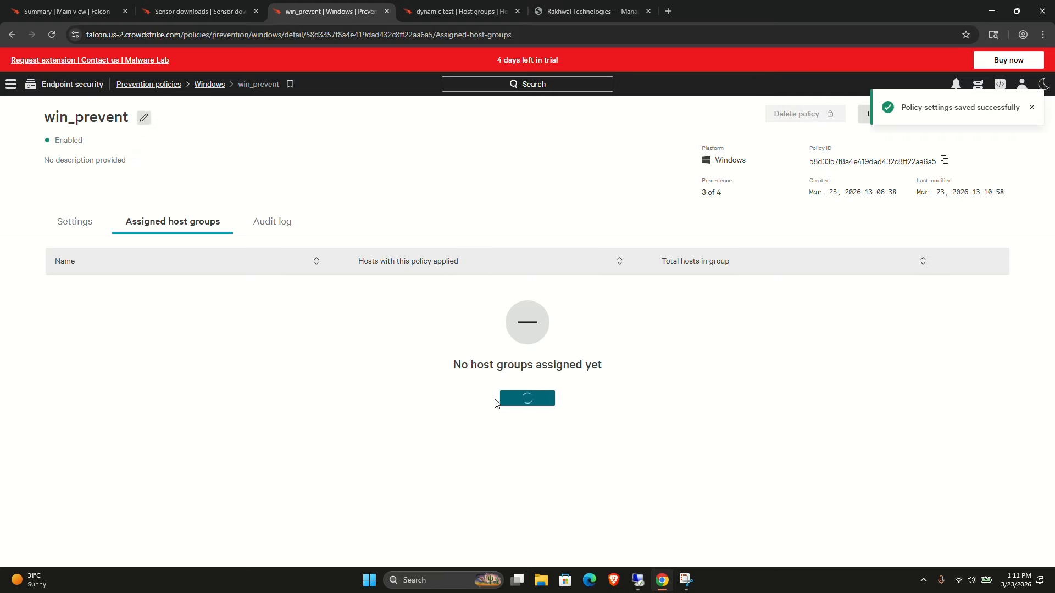
click(374, 326)
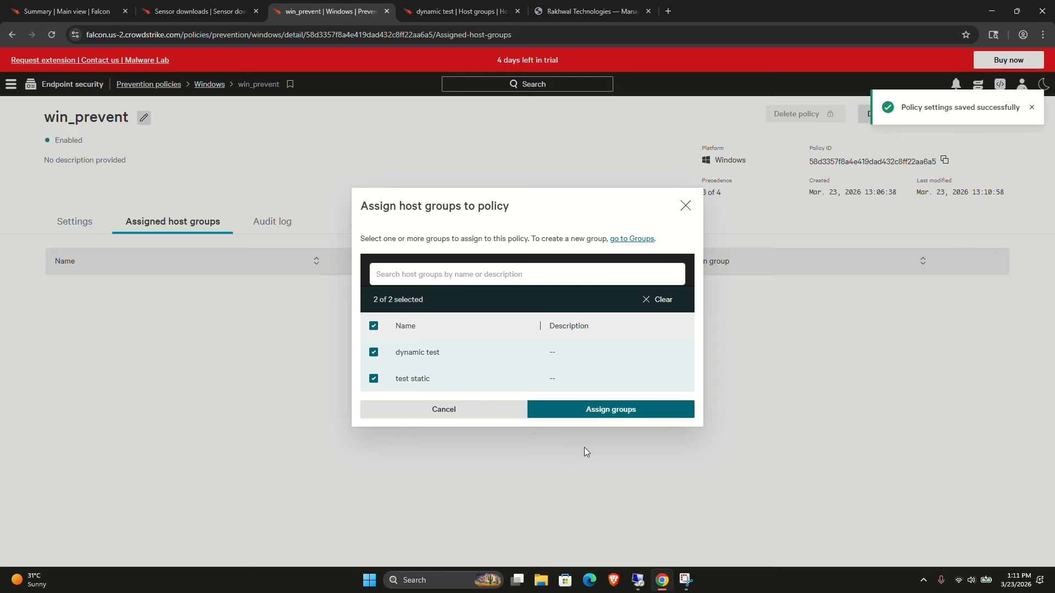
click(373, 379)
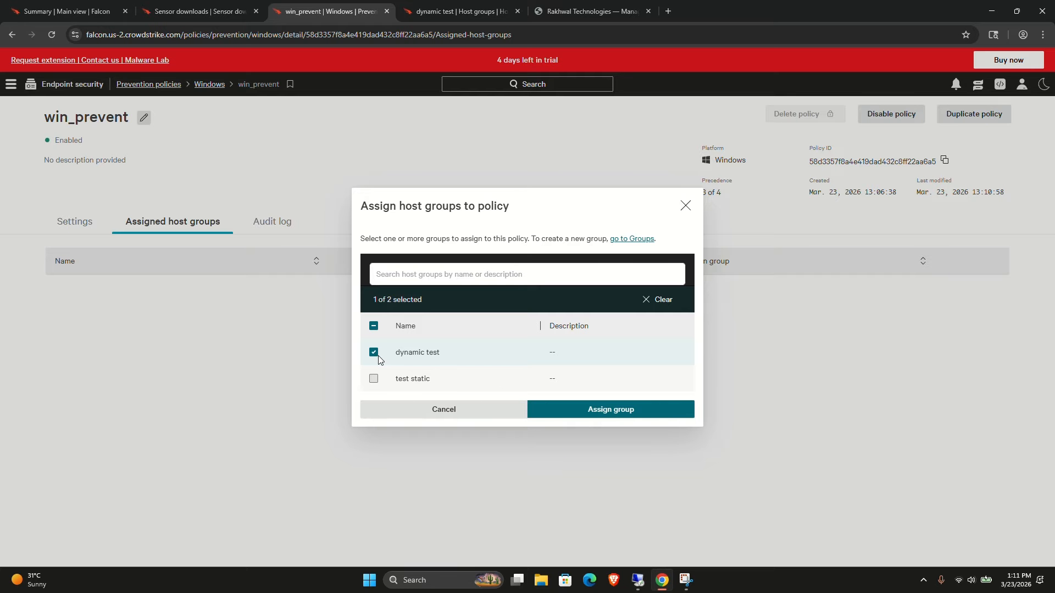
click(561, 410)
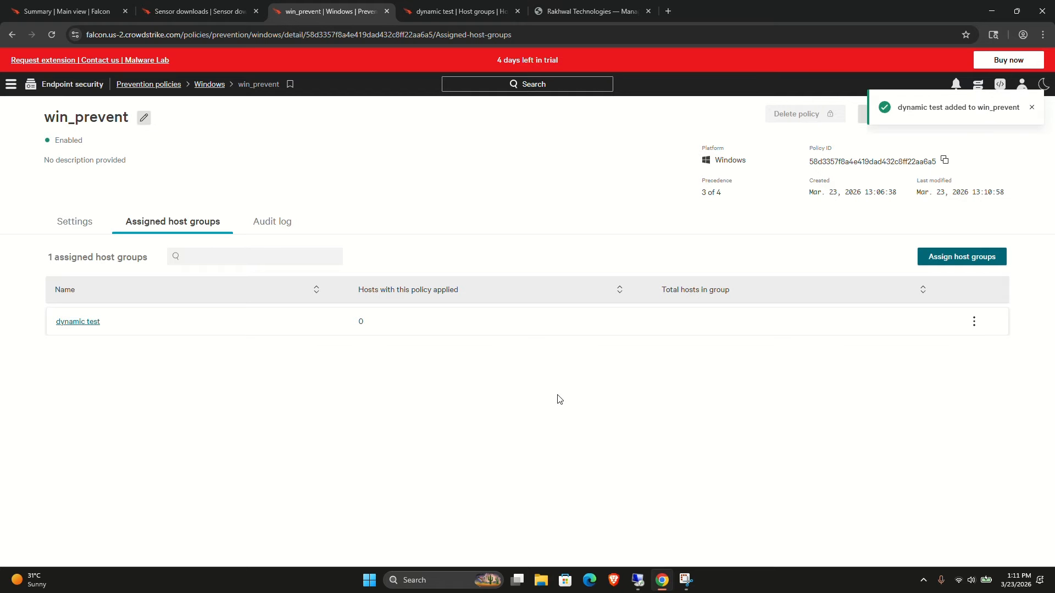
Delete the test static host group from the host groups list.
click(407, 13)
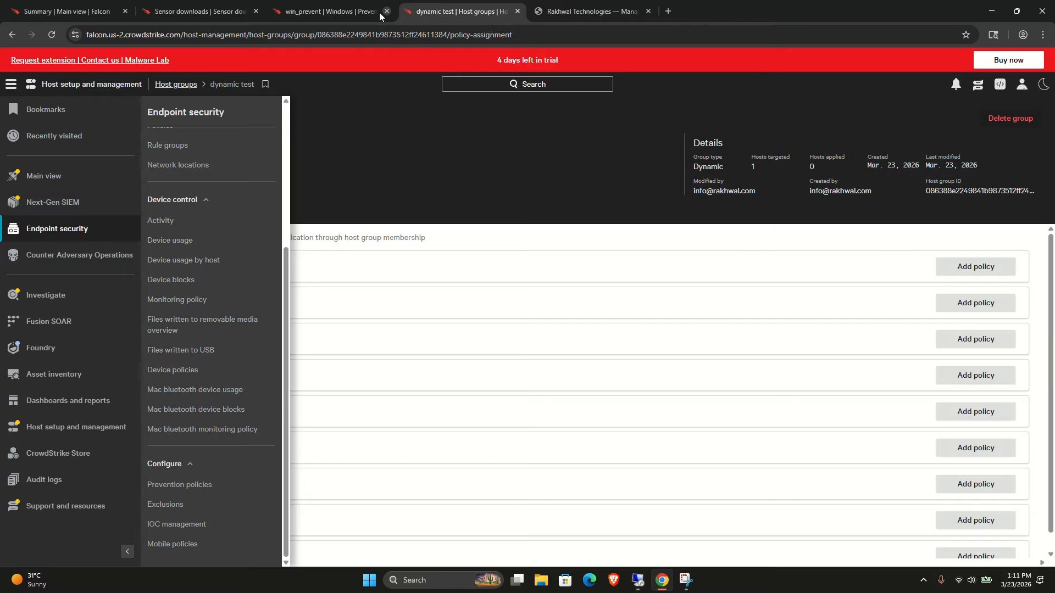
mouse_move(106, 432)
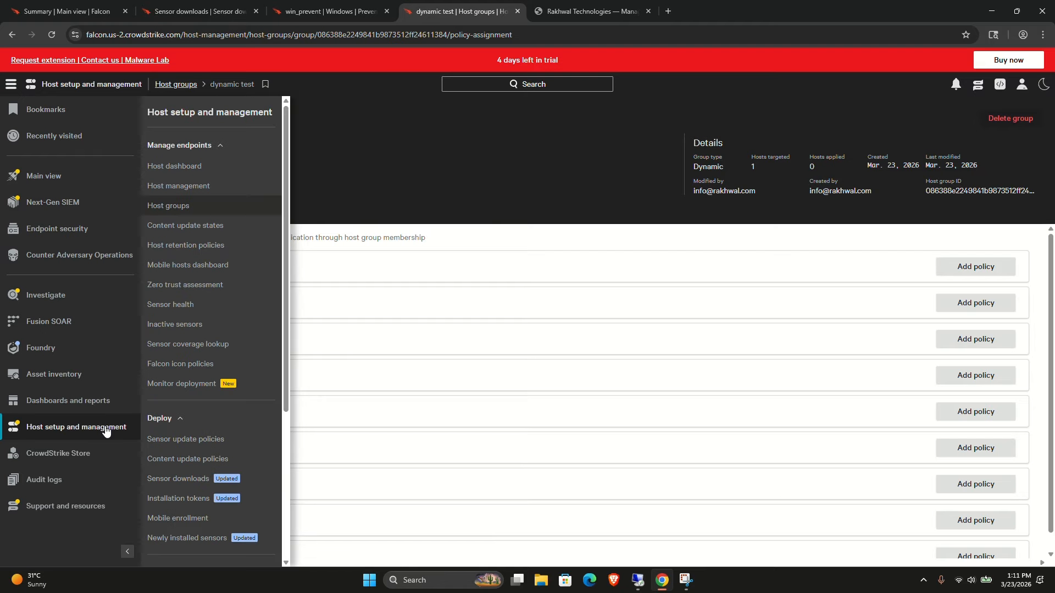
click(169, 205)
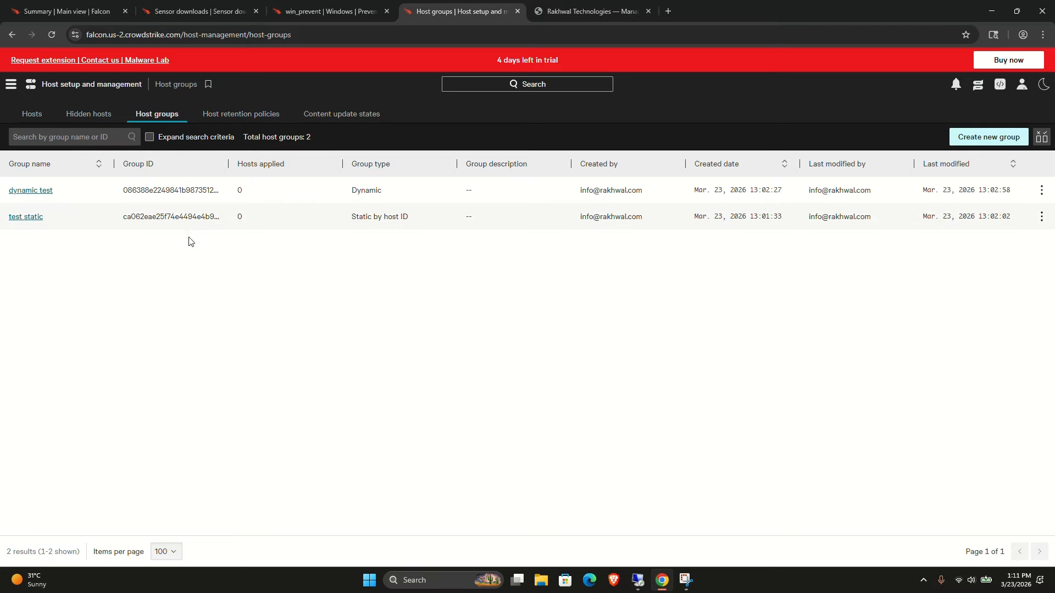
click(1041, 217)
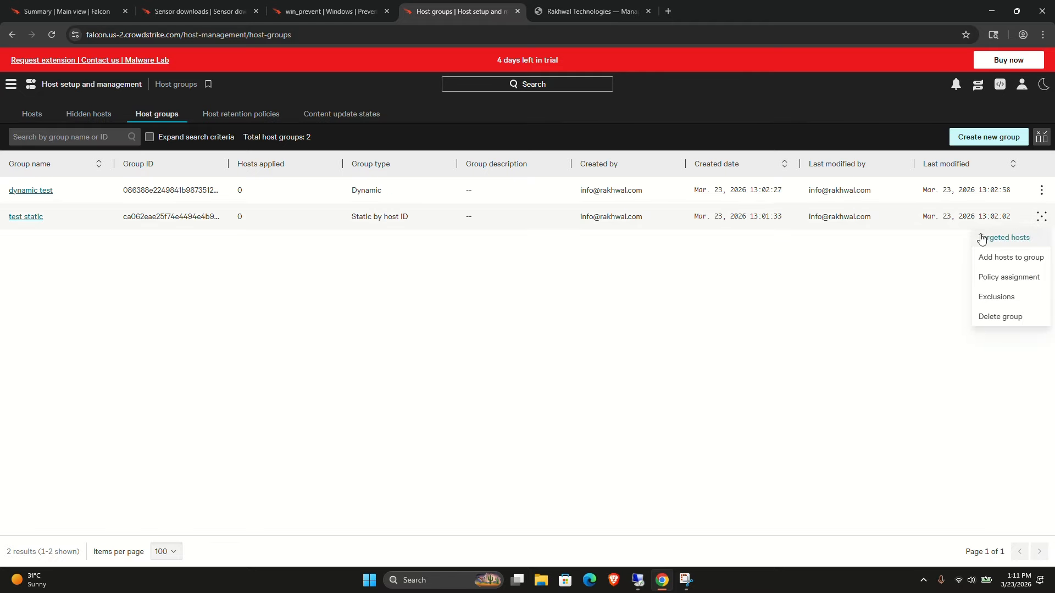
click(983, 313)
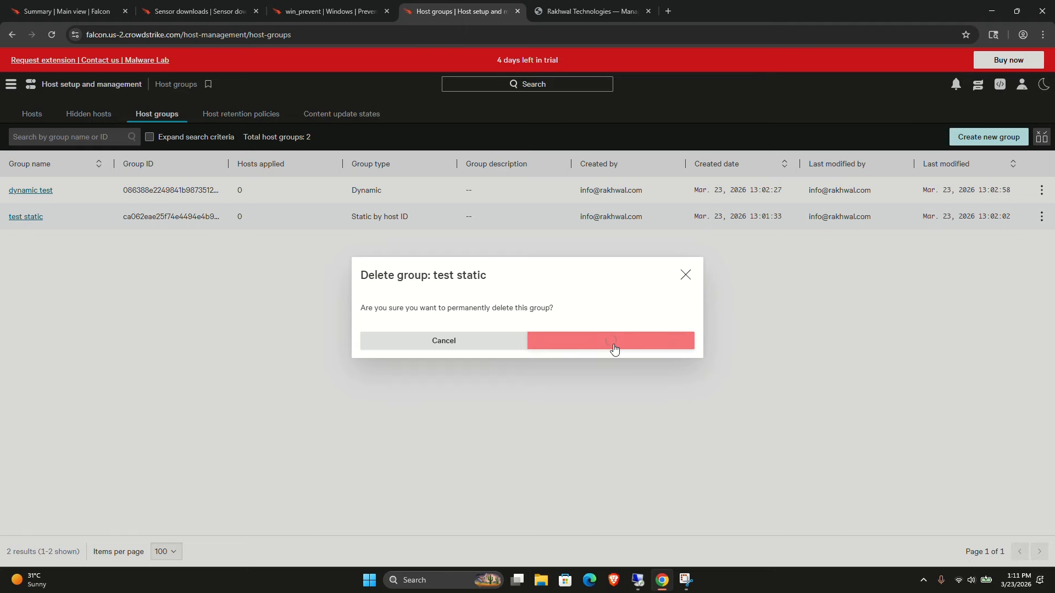
click(612, 346)
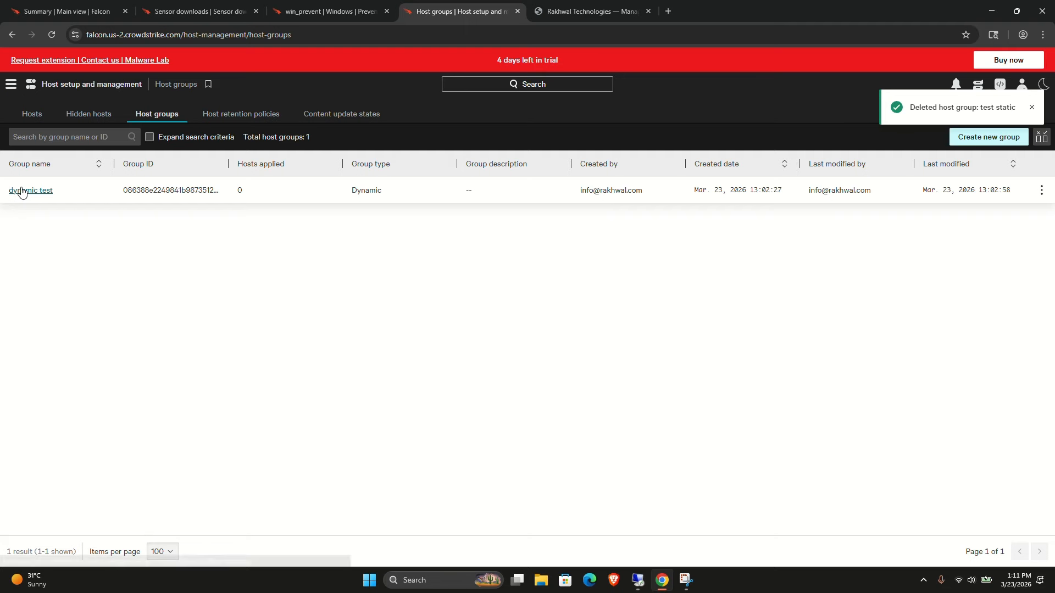
Review the dynamic test group's targeted hosts and the win_prevent policy's audit log.
click(22, 191)
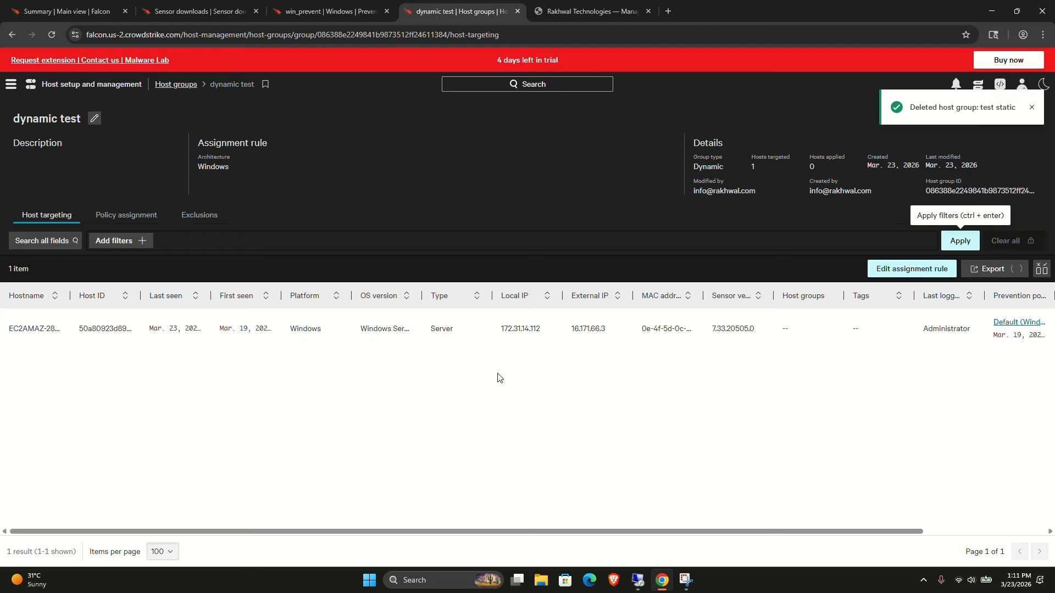
click(311, 13)
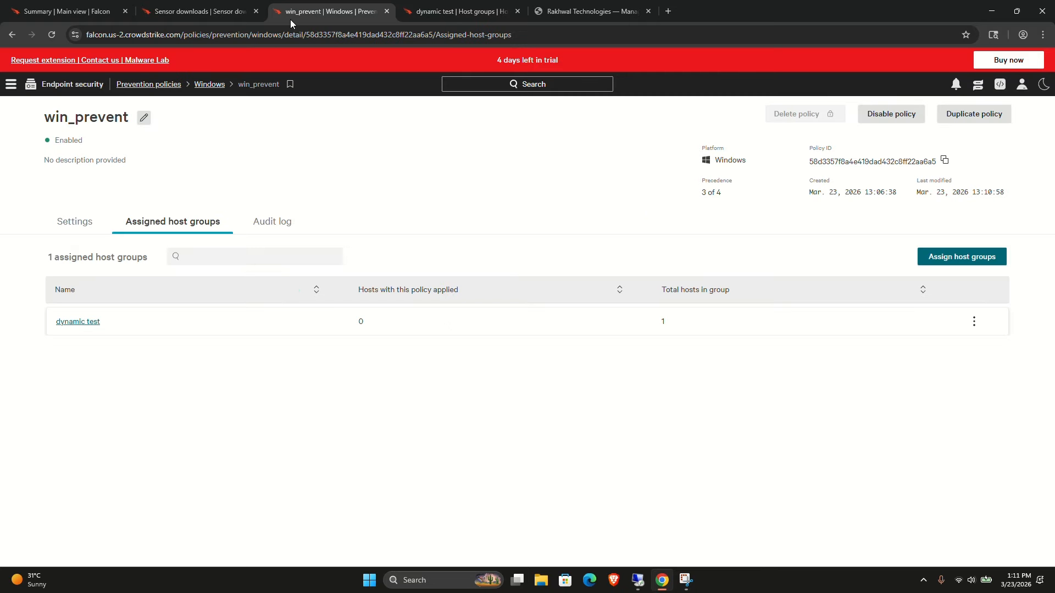
click(271, 222)
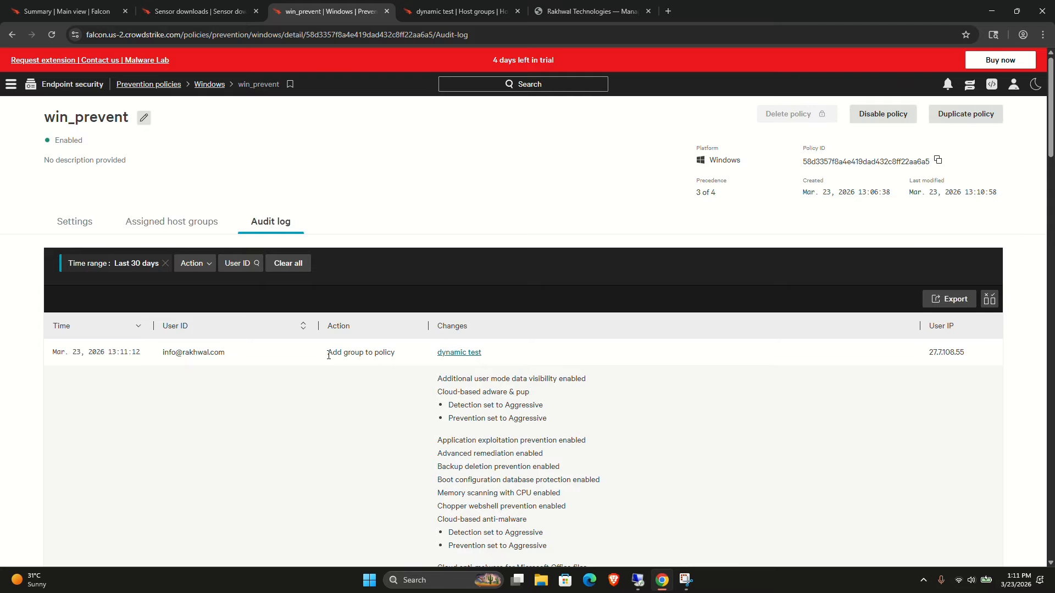
scroll(518, 470, down, 1)
scroll(518, 469, down, 20)
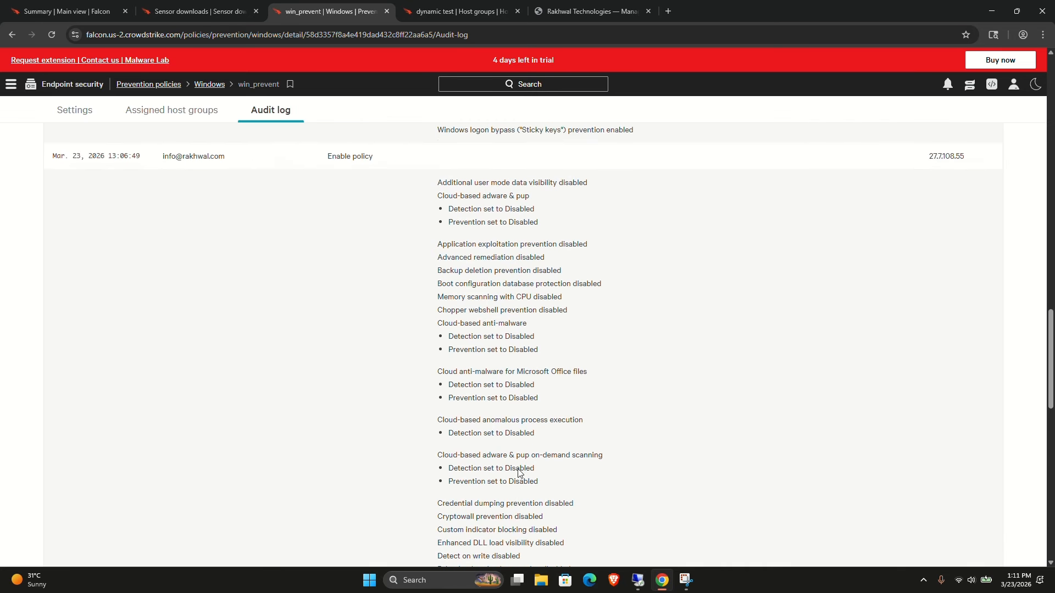
scroll(519, 473, up, 20)
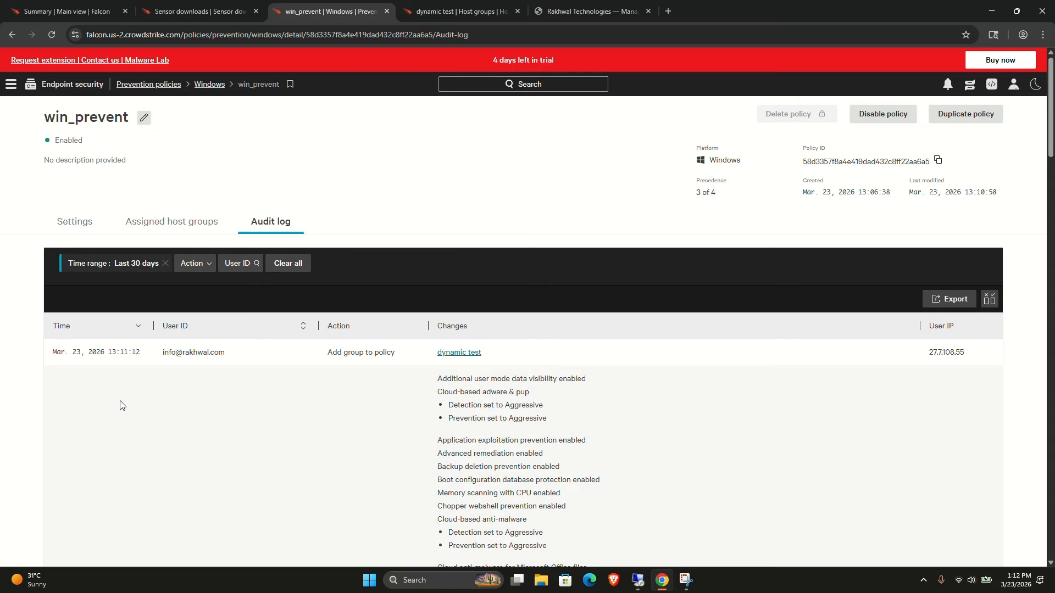
Open Response policies under Host setup and management in a new browser tab.
click(11, 85)
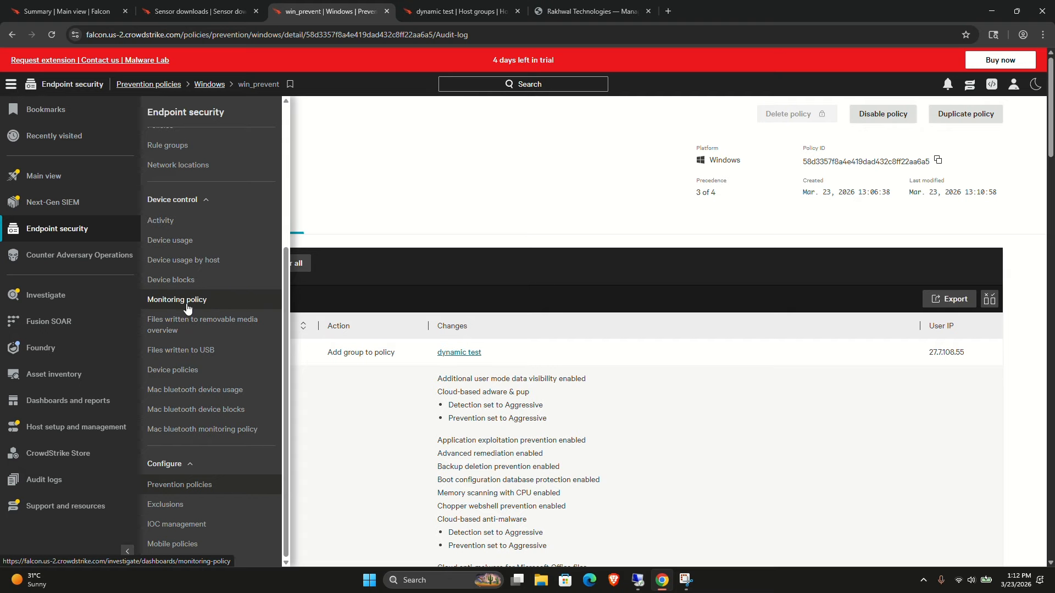
click(81, 431)
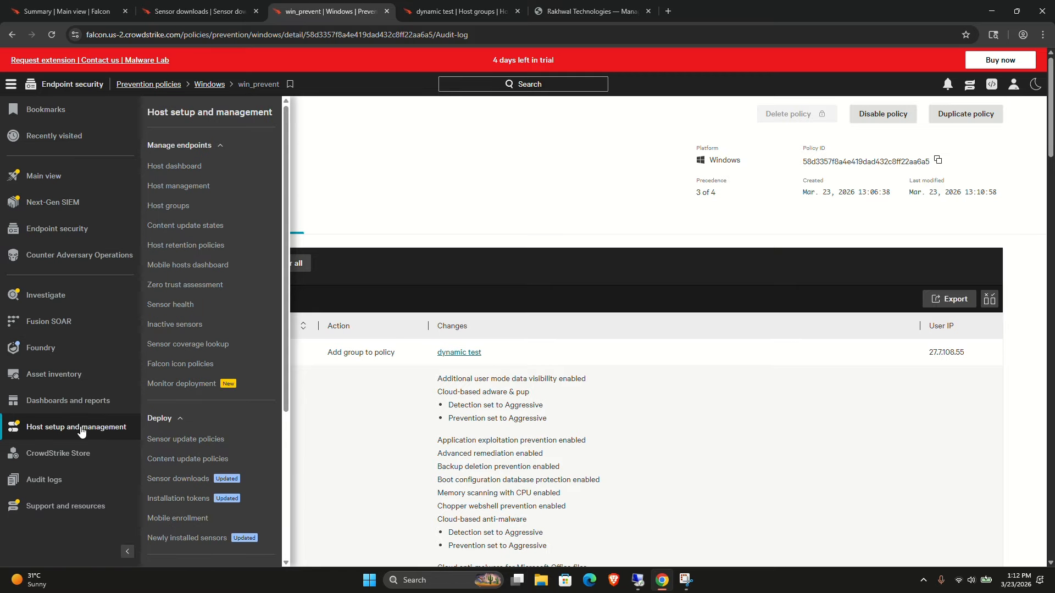
scroll(206, 464, down, 4)
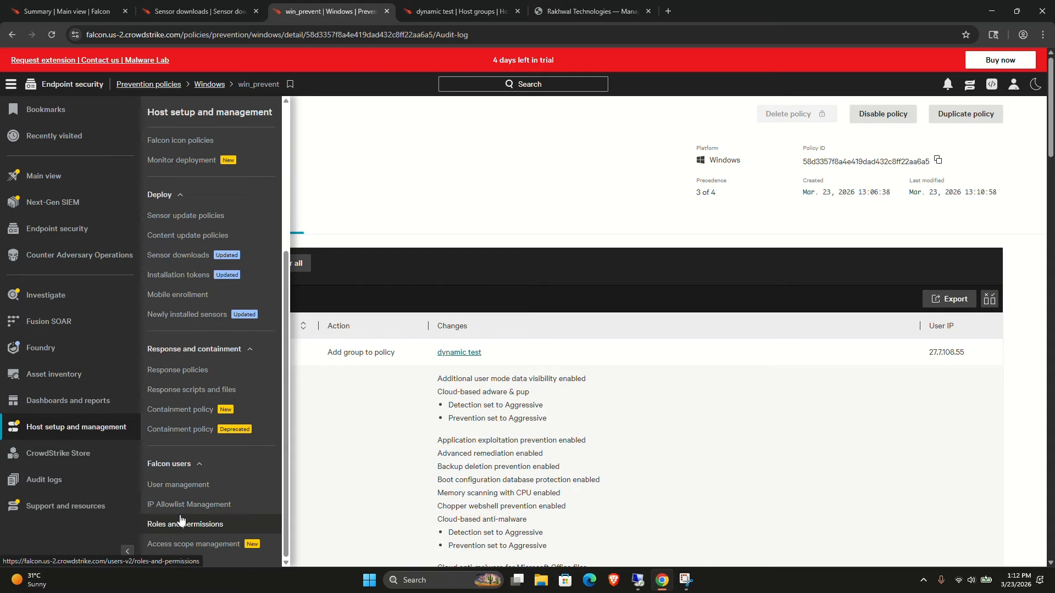
right_click(176, 375)
click(232, 379)
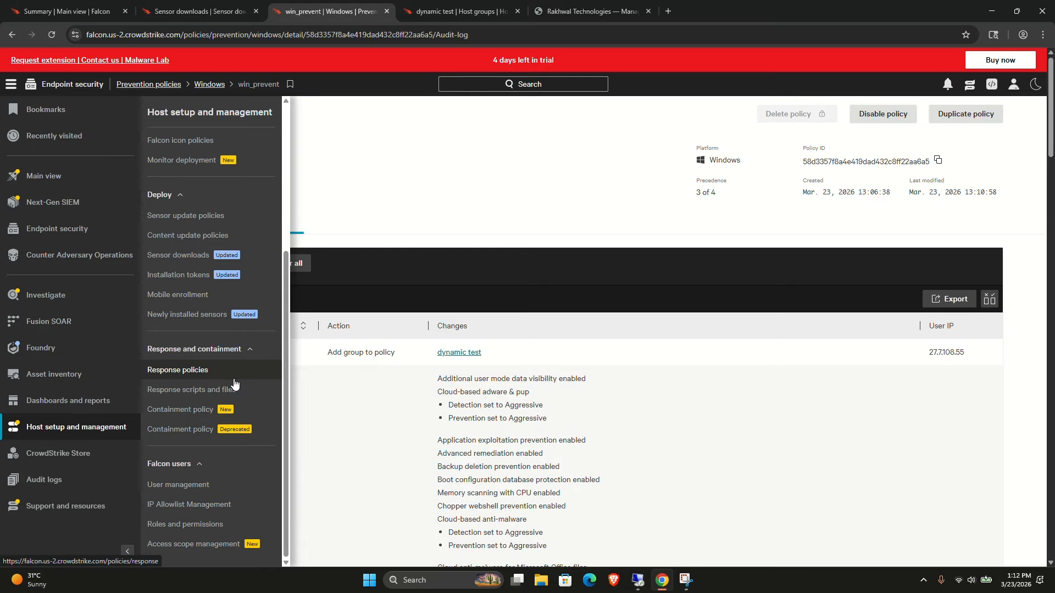
click(426, 10)
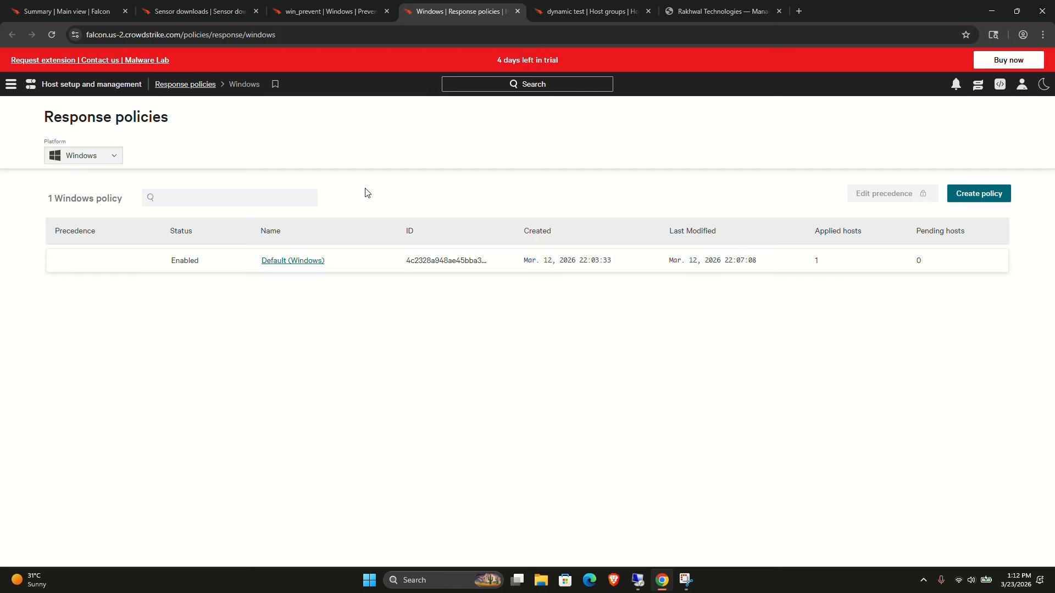
Create a Windows response policy named win_respnse.
click(987, 192)
click(487, 264)
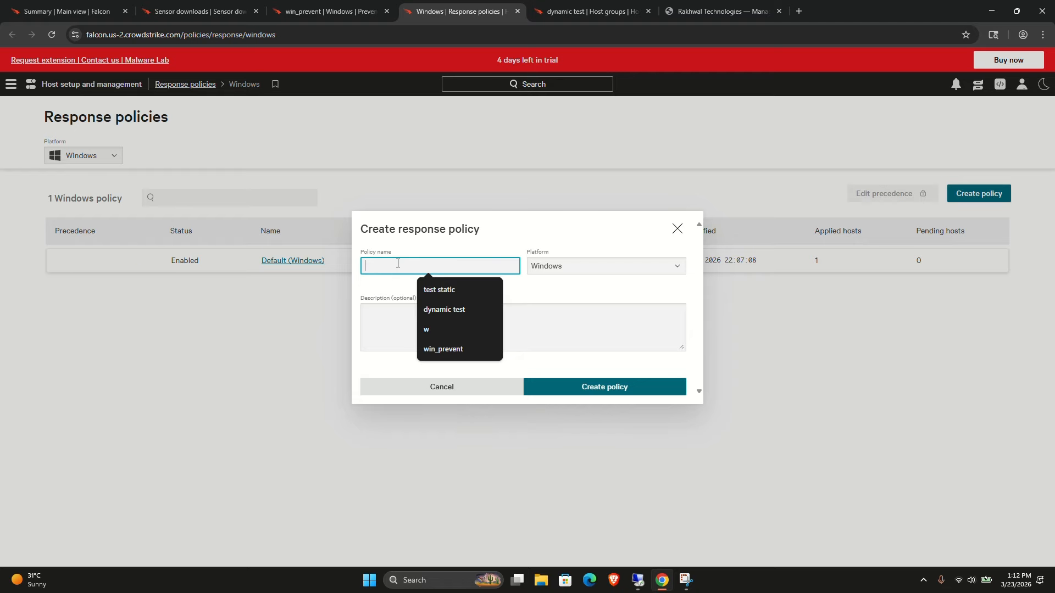
text(win_)
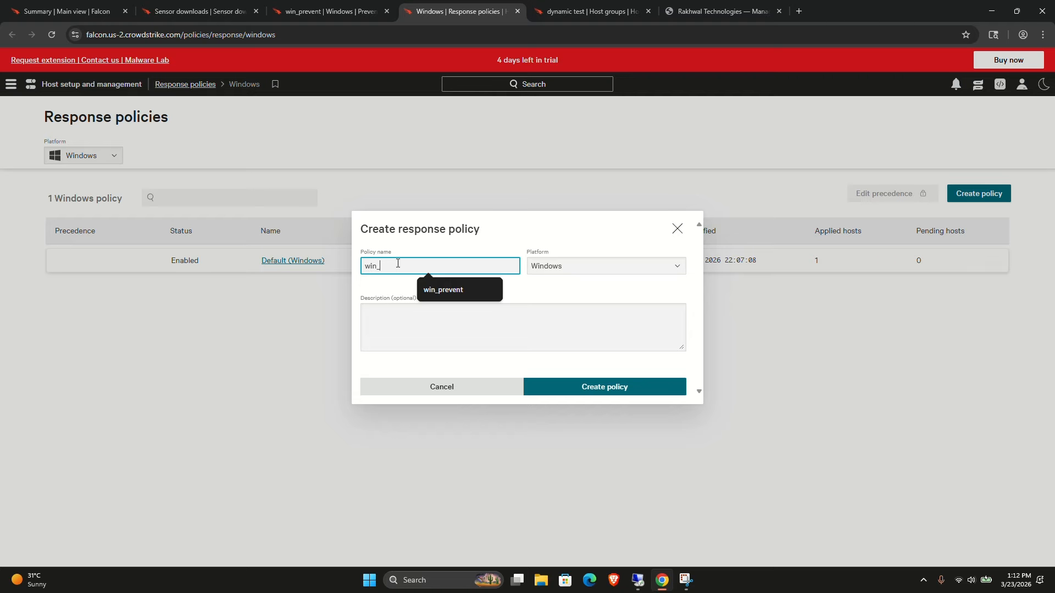
text(respos)
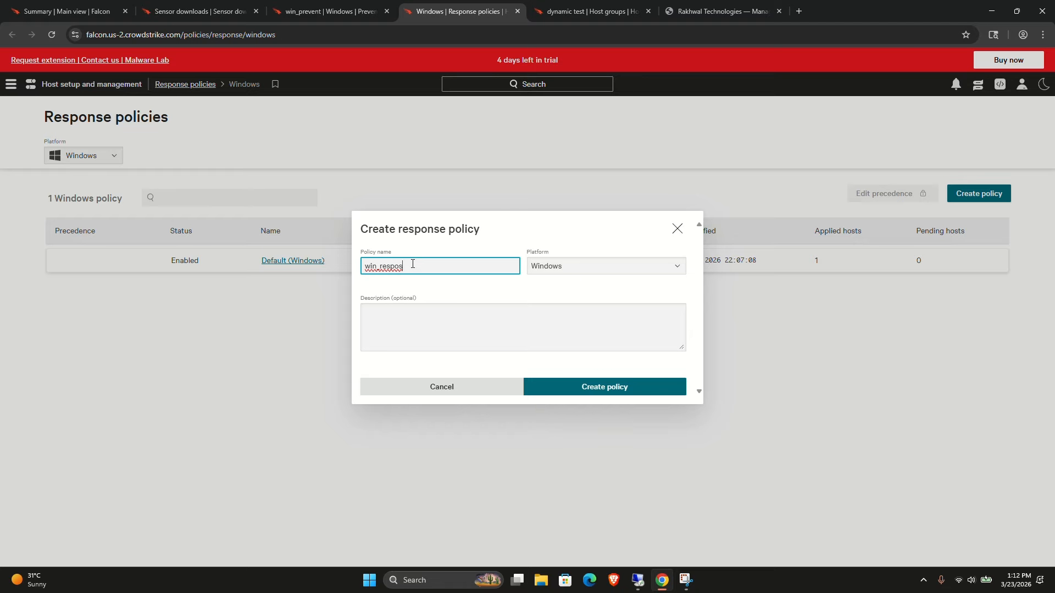
key(BackSpace)
key(BackSpace)
text(nse)
click(542, 392)
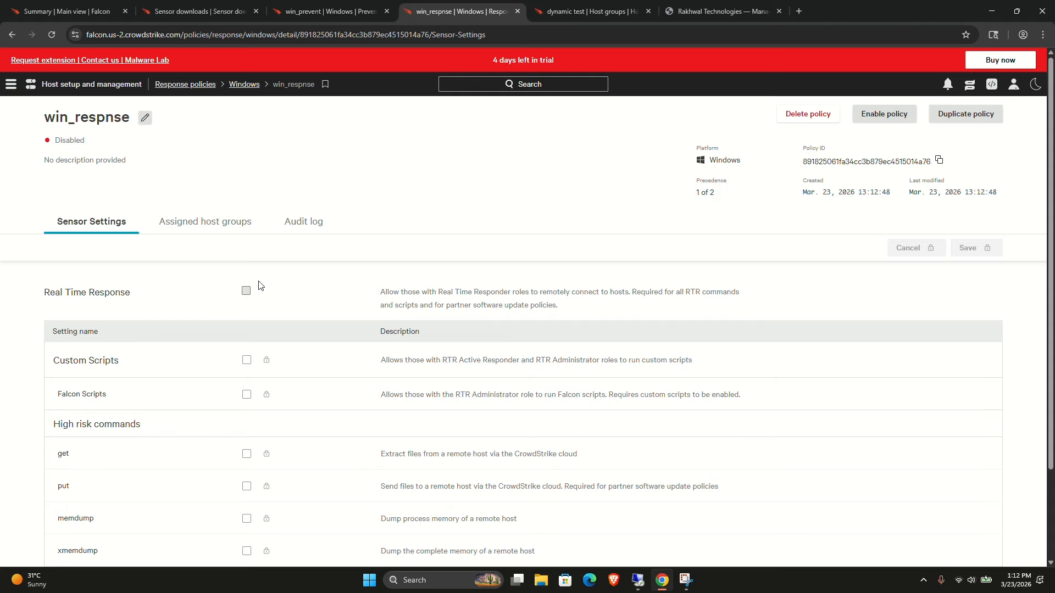
Enable the win_respnse policy and turn on Real Time Response.
click(867, 106)
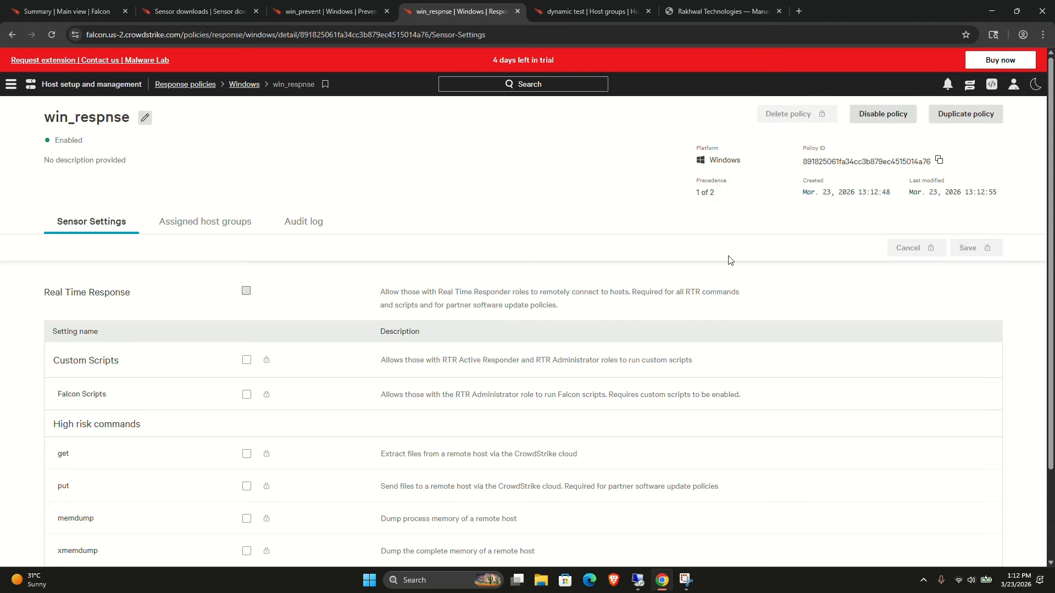
click(246, 291)
Allow Custom Scripts, Falcon Scripts and the get command in the response policy.
scroll(262, 338, down, 1)
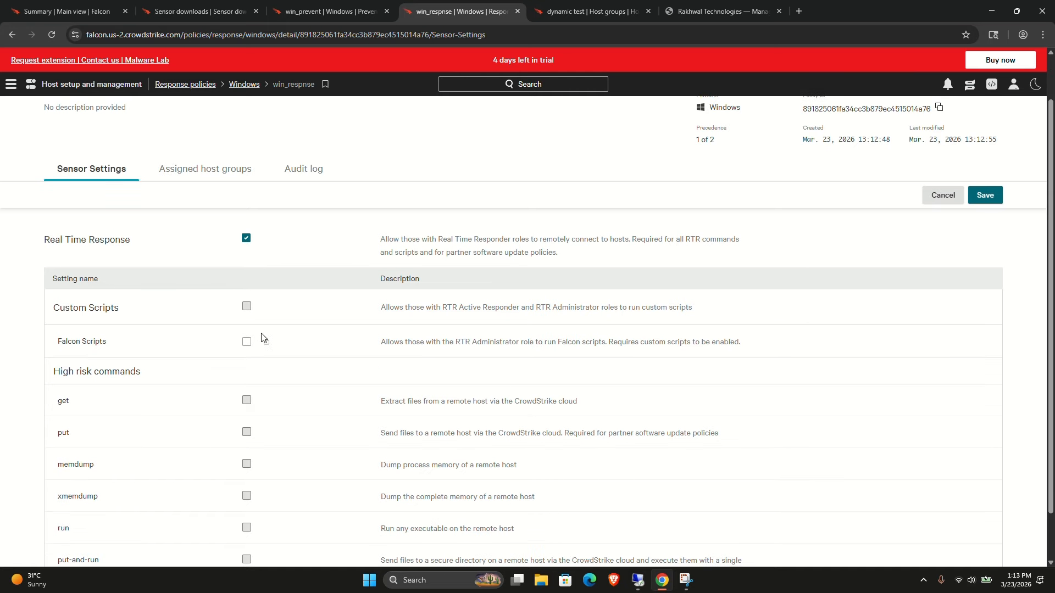
click(246, 306)
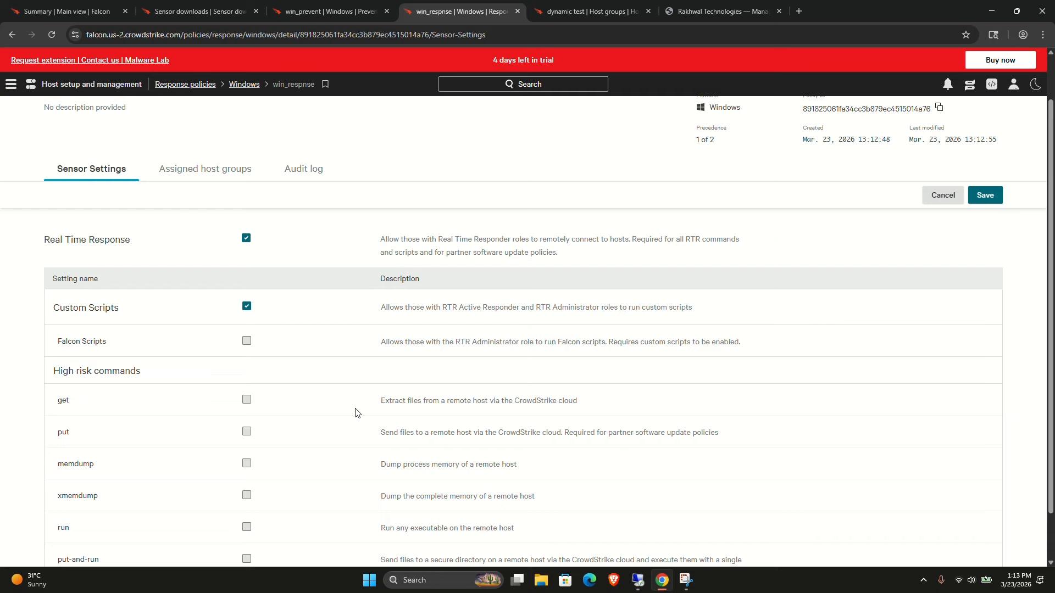
click(246, 341)
click(247, 399)
scroll(250, 400, down, 1)
scroll(248, 399, down, 1)
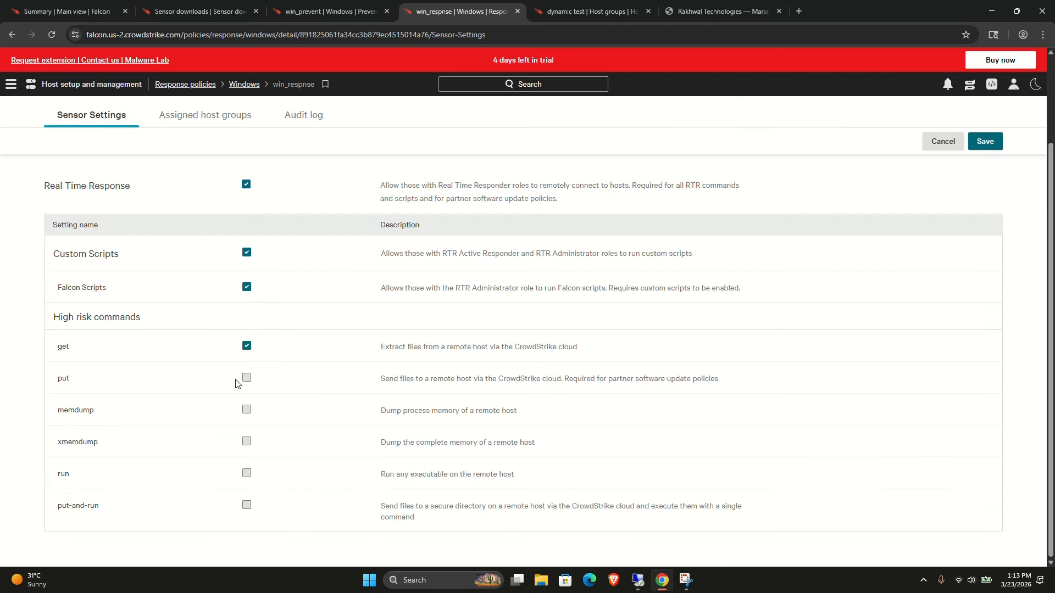
Enable the put, memdump, xmemdump, run and put-and-run high risk commands and save the response policy changes.
click(247, 379)
click(247, 410)
click(246, 444)
click(247, 474)
click(247, 506)
scroll(303, 367, up, 2)
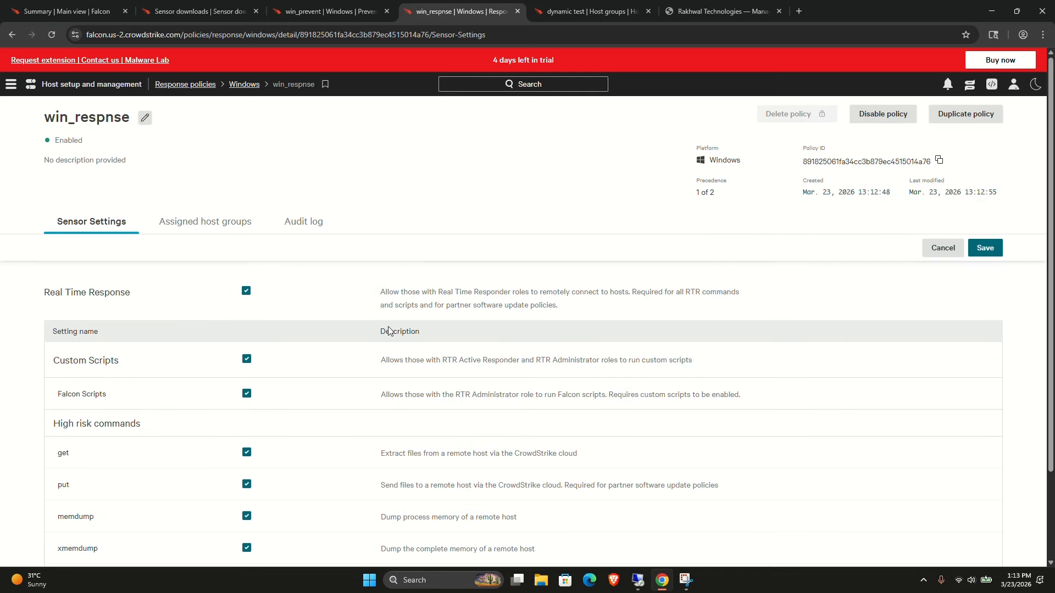
click(985, 247)
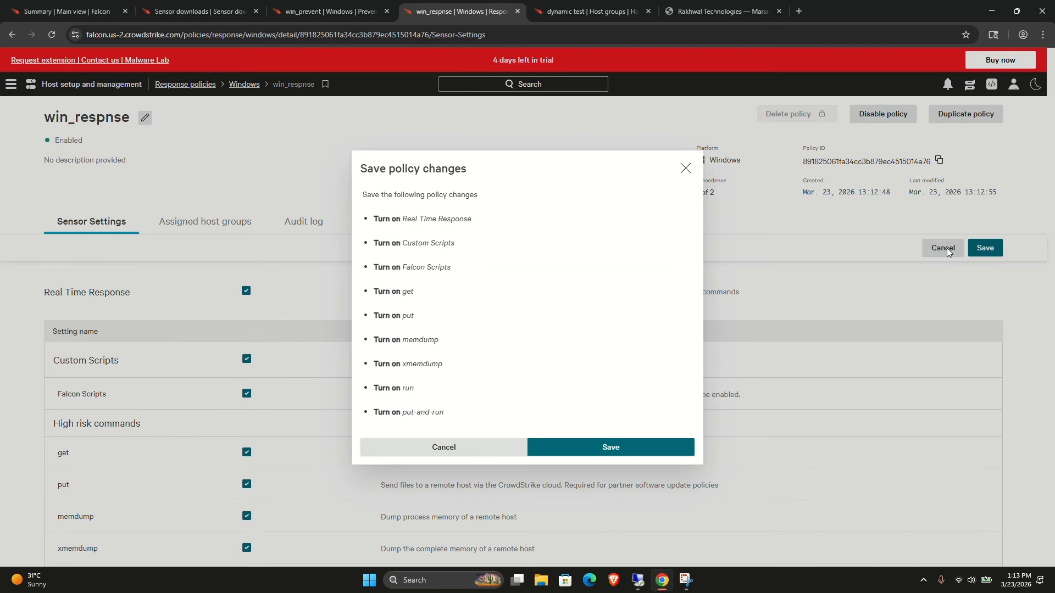
click(612, 446)
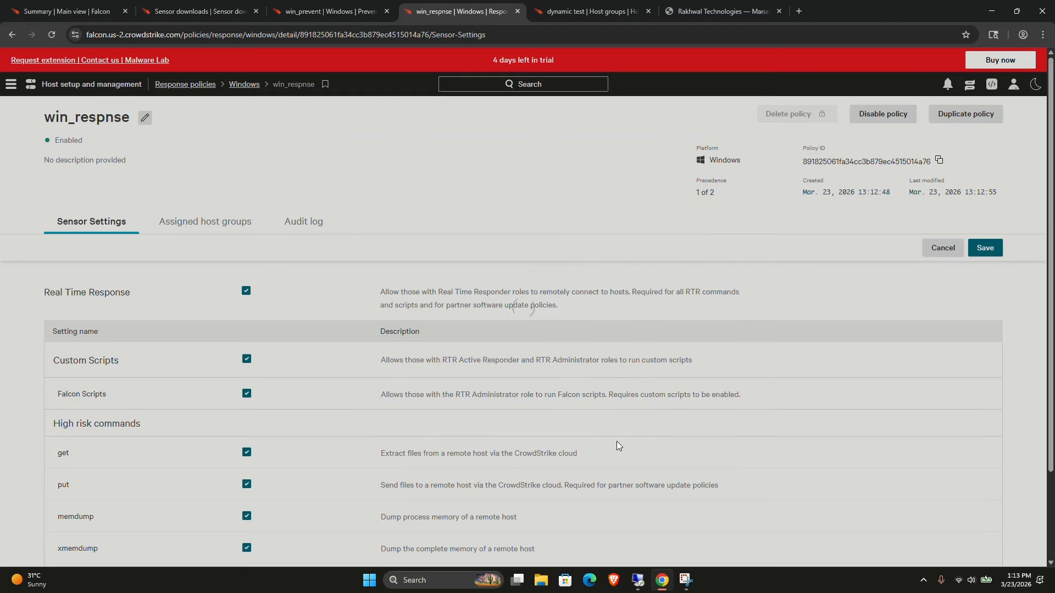
Assign the dynamic test host group to the win_respnse policy.
scroll(492, 438, down, 2)
scroll(490, 438, up, 2)
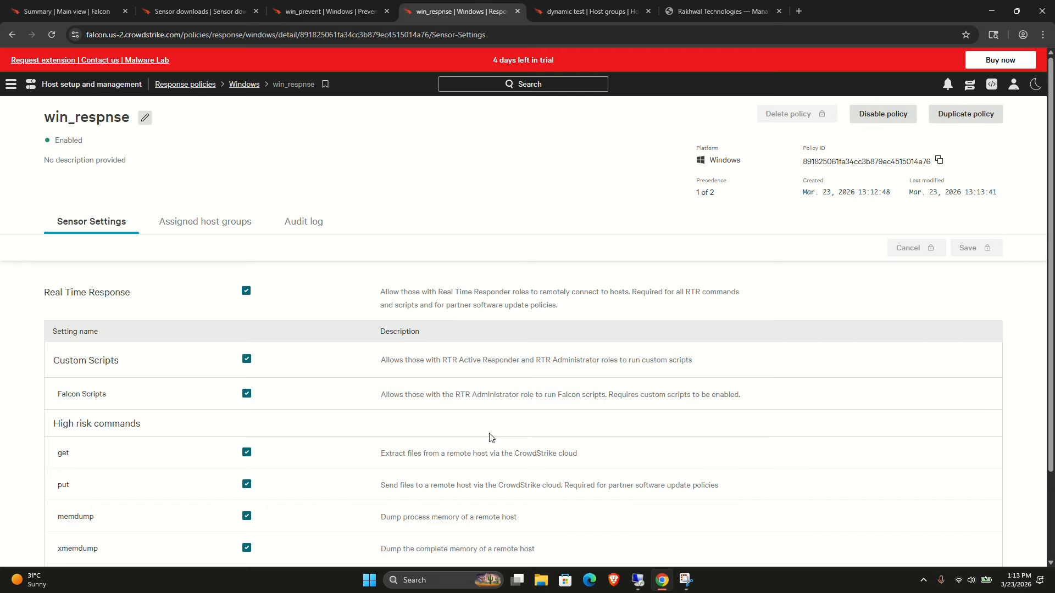
click(199, 223)
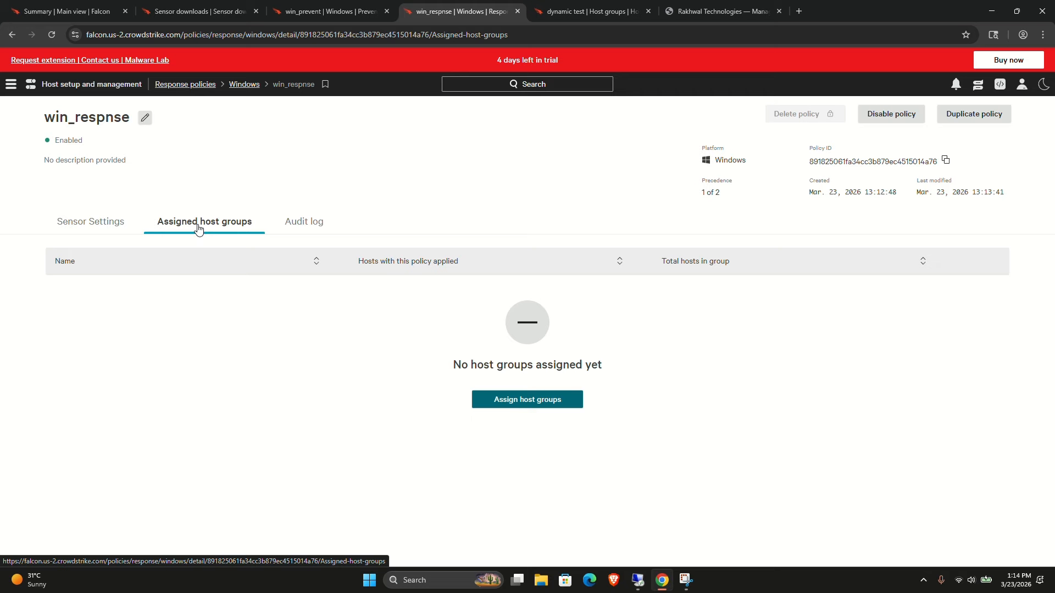
click(499, 401)
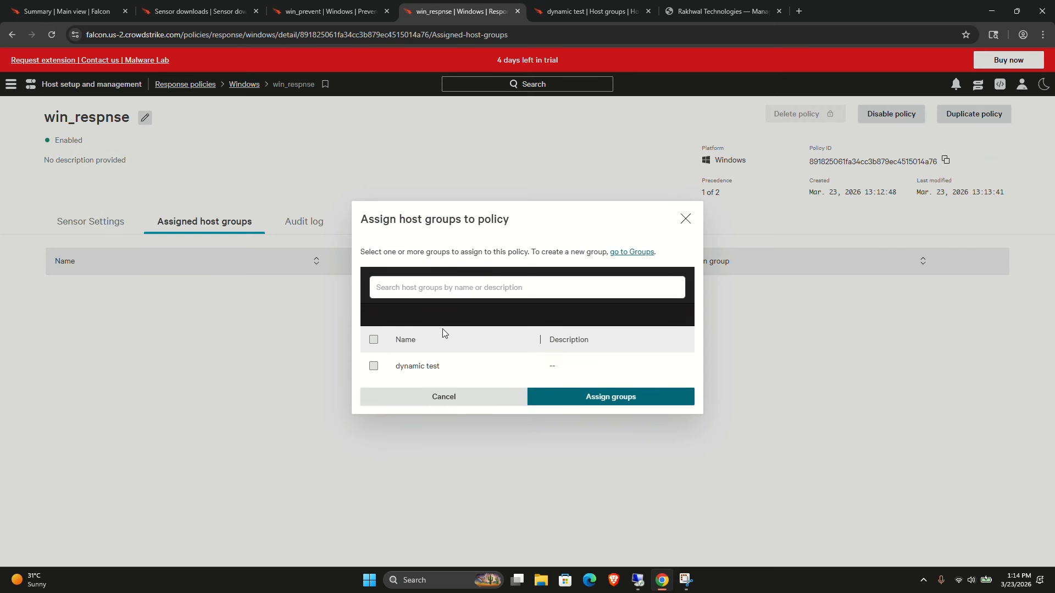
click(372, 341)
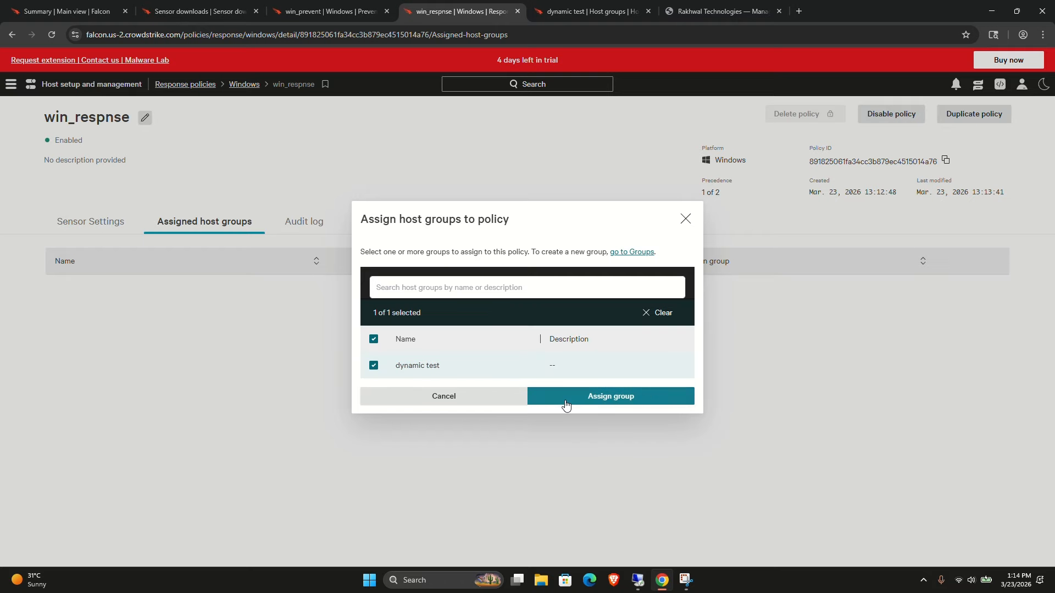
click(607, 397)
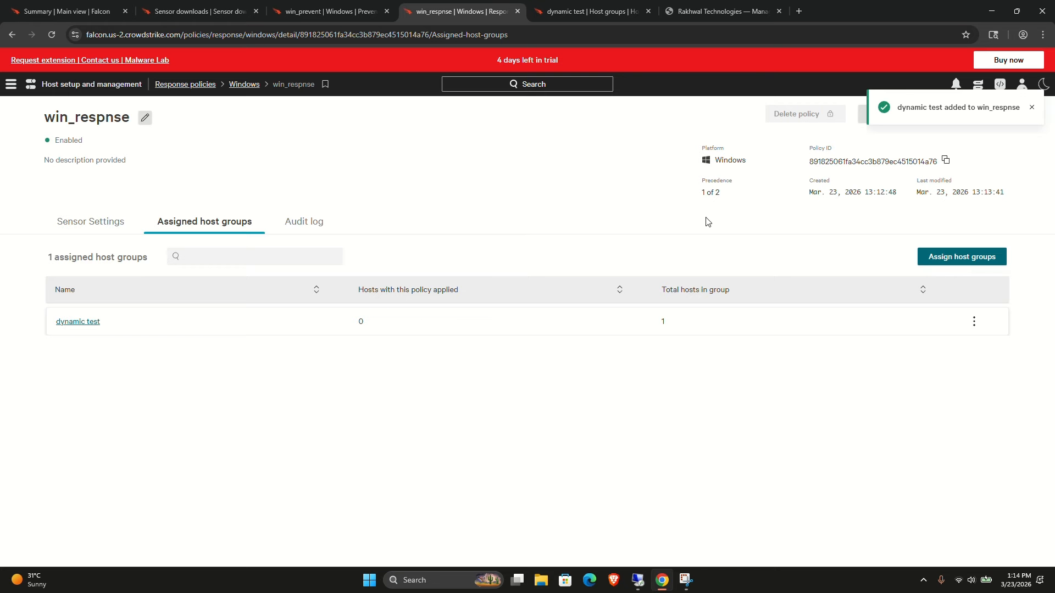
click(1032, 108)
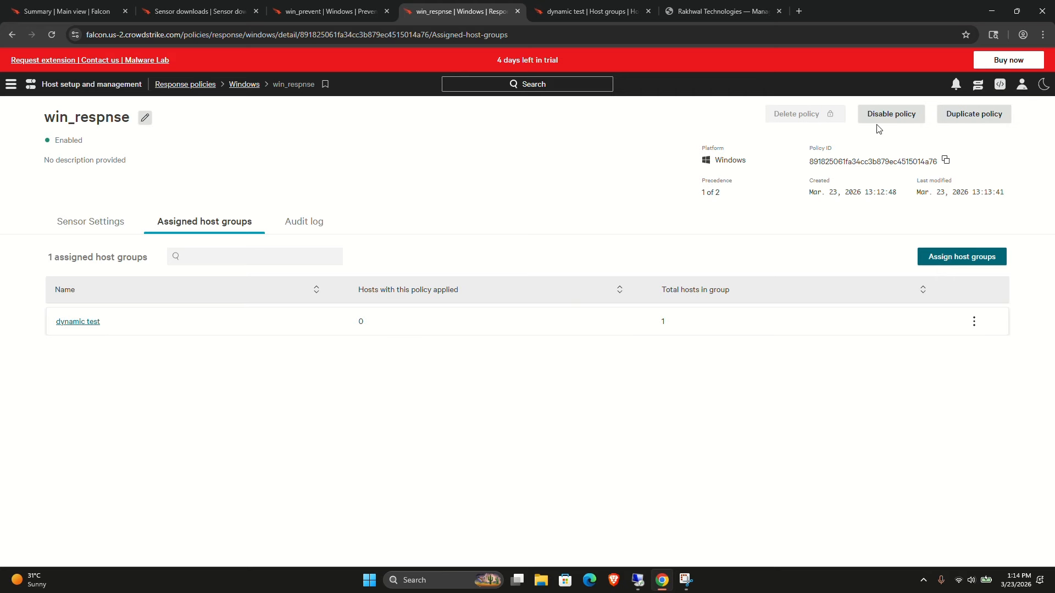
Open User management in a new browser tab.
click(11, 85)
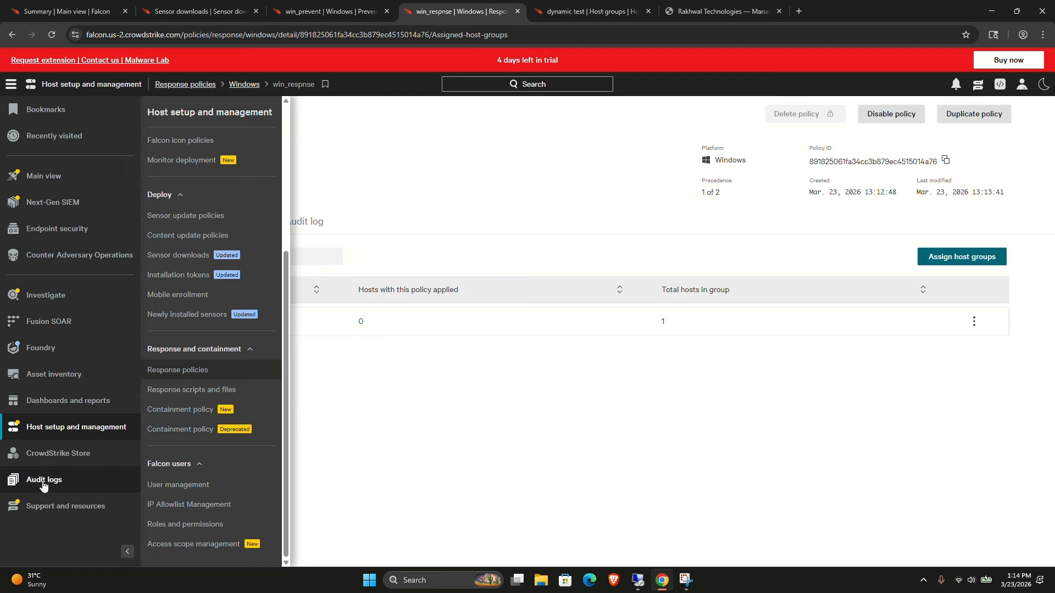
right_click(215, 485)
click(218, 364)
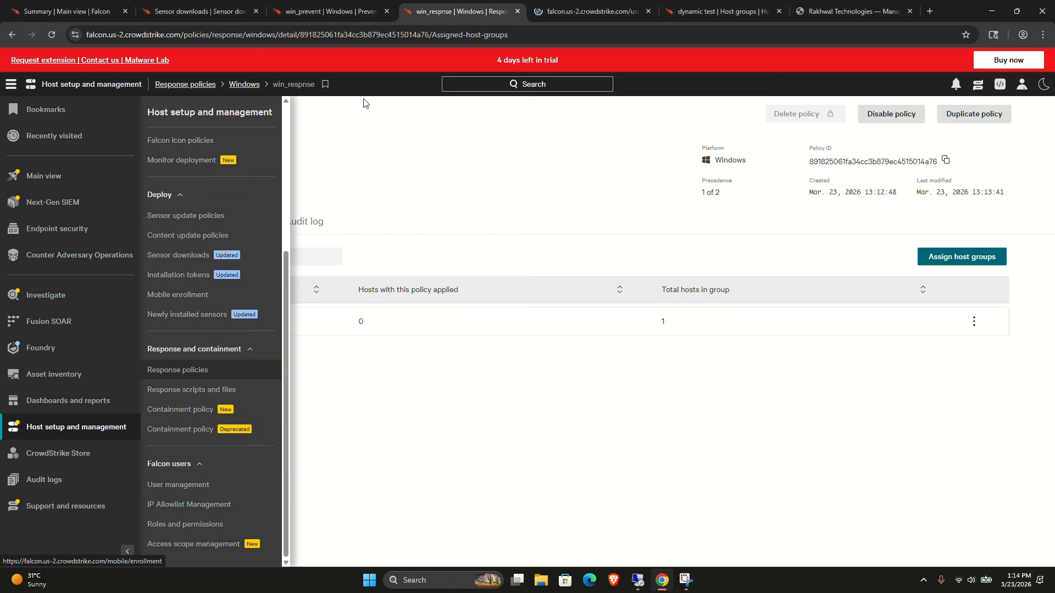
click(618, 13)
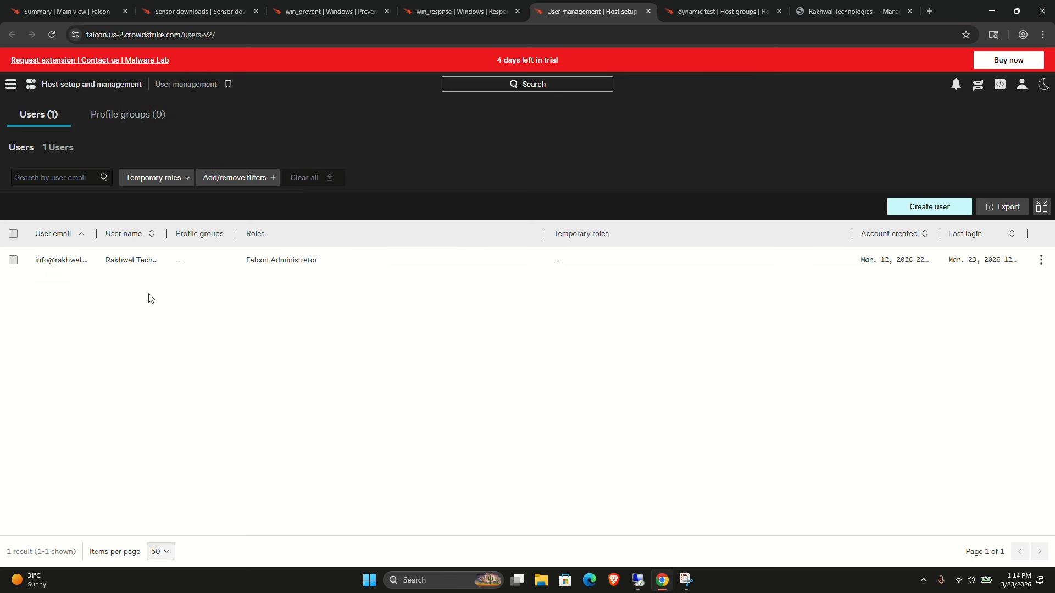
Open the details page of the administrator user account.
click(1040, 263)
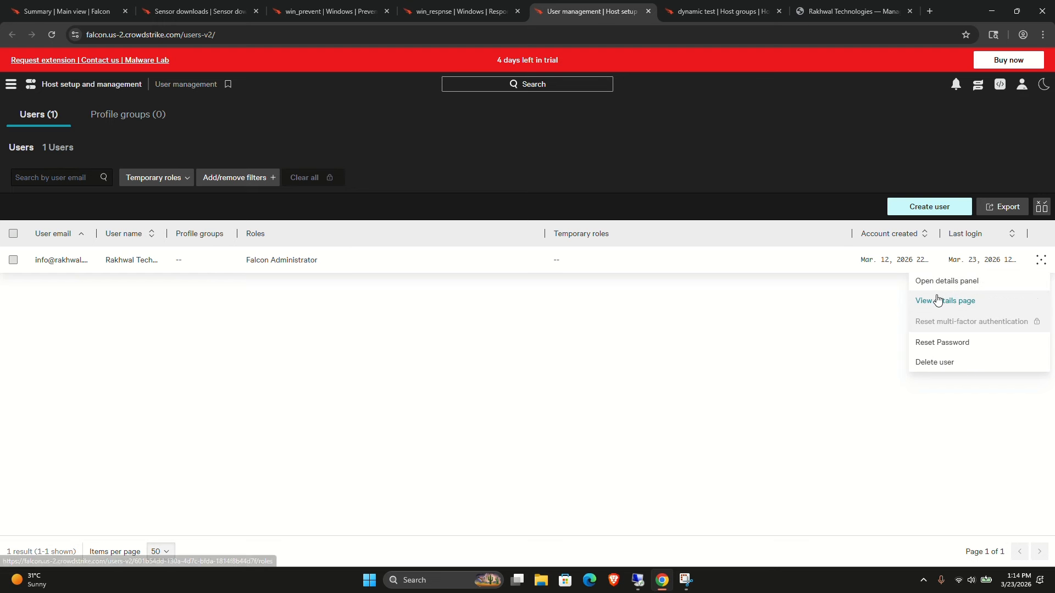
click(925, 281)
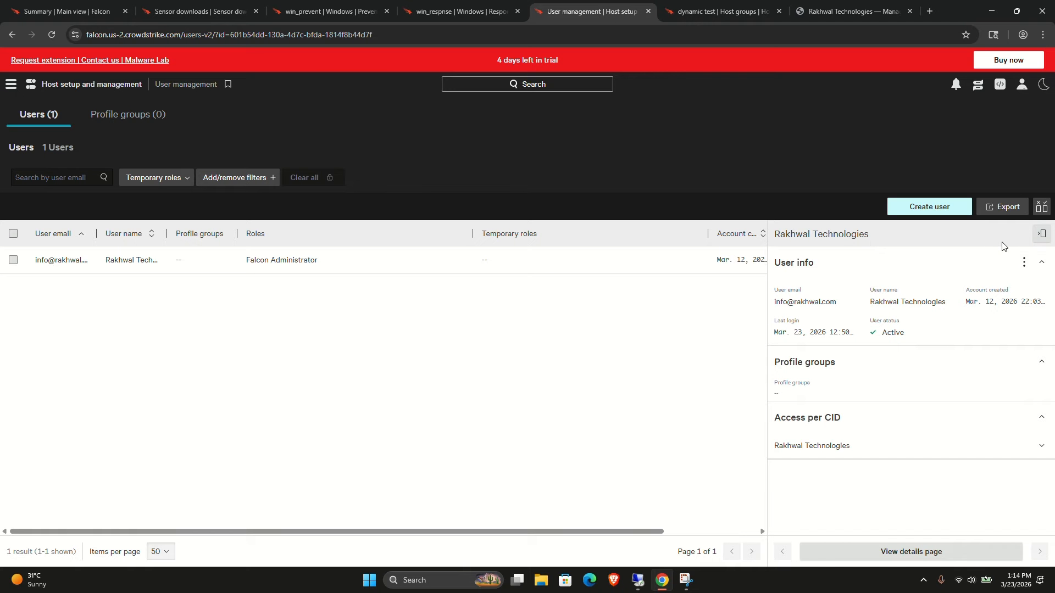
click(1024, 262)
click(923, 283)
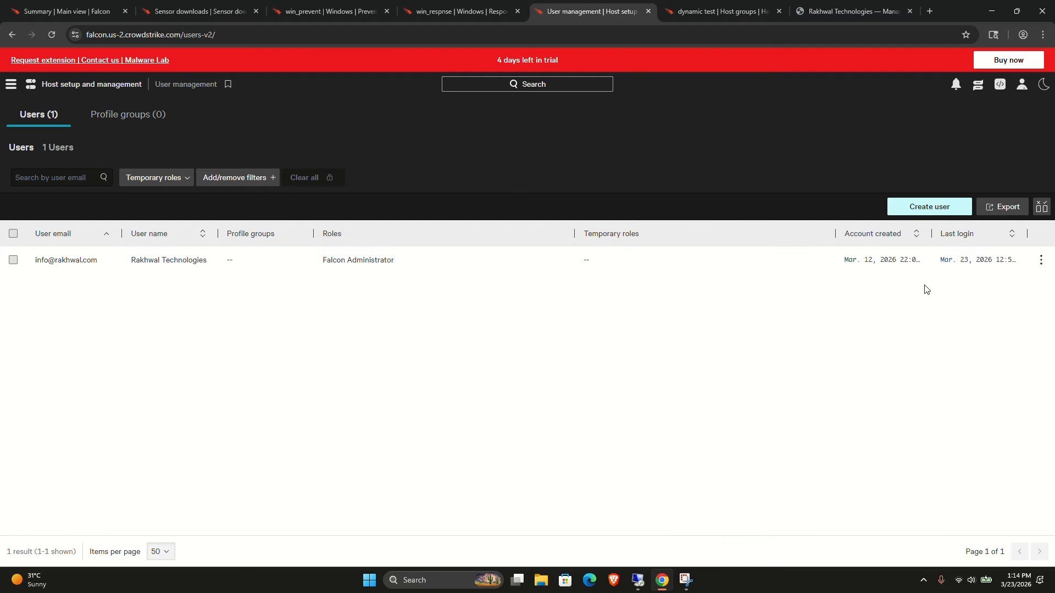
click(1042, 266)
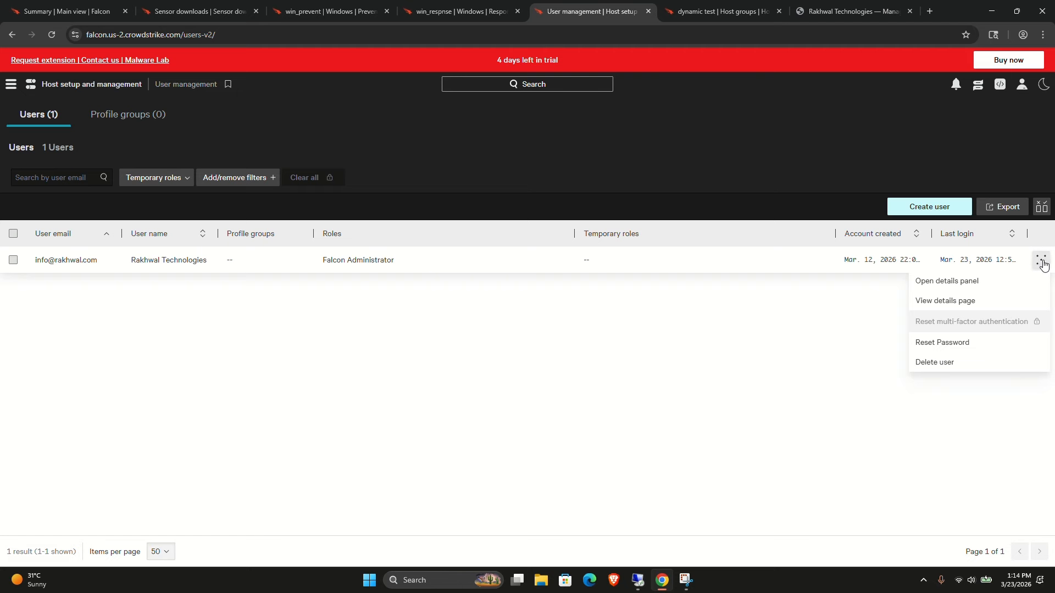
click(941, 302)
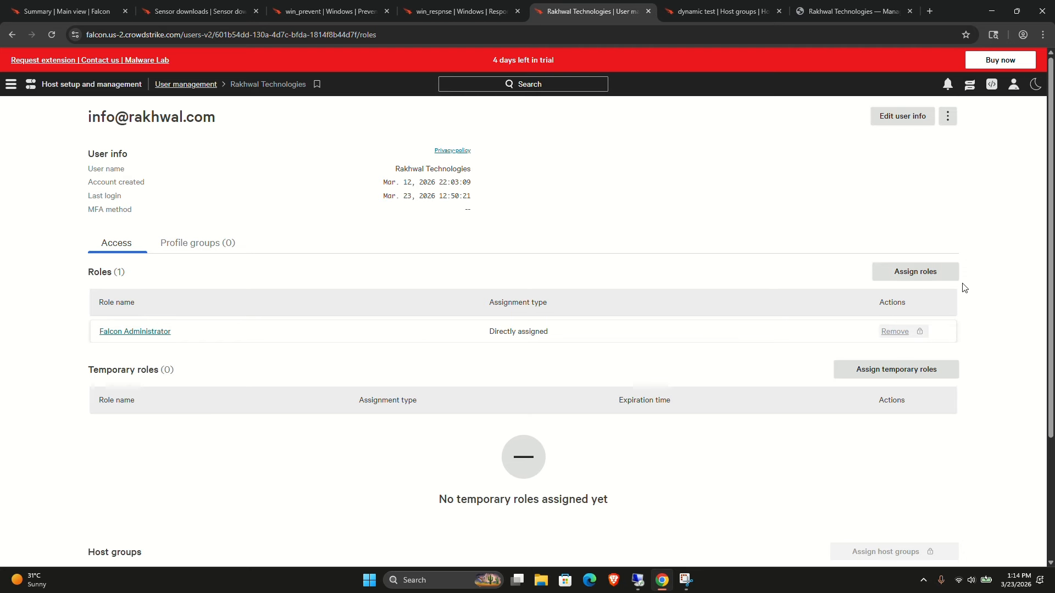
Assign the Real Time Responder - Administrator role to the user.
click(923, 272)
click(368, 340)
text(res)
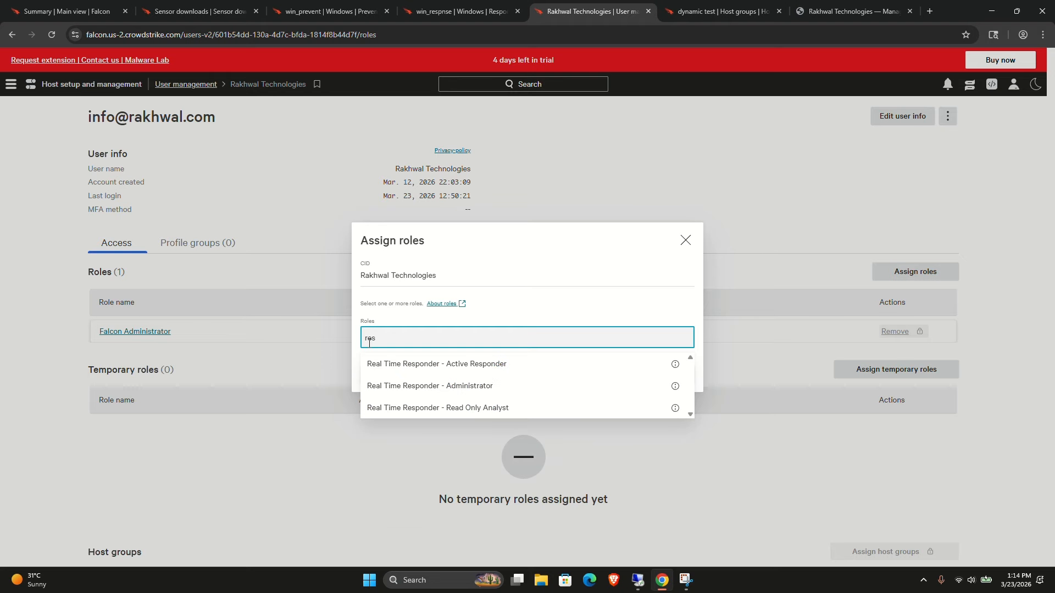
click(407, 386)
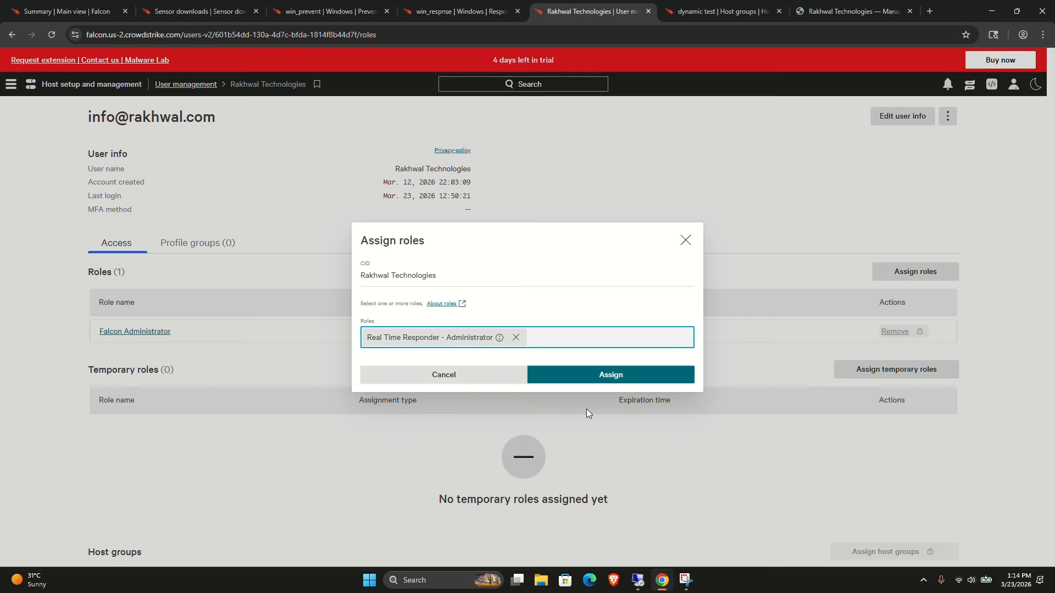
click(561, 383)
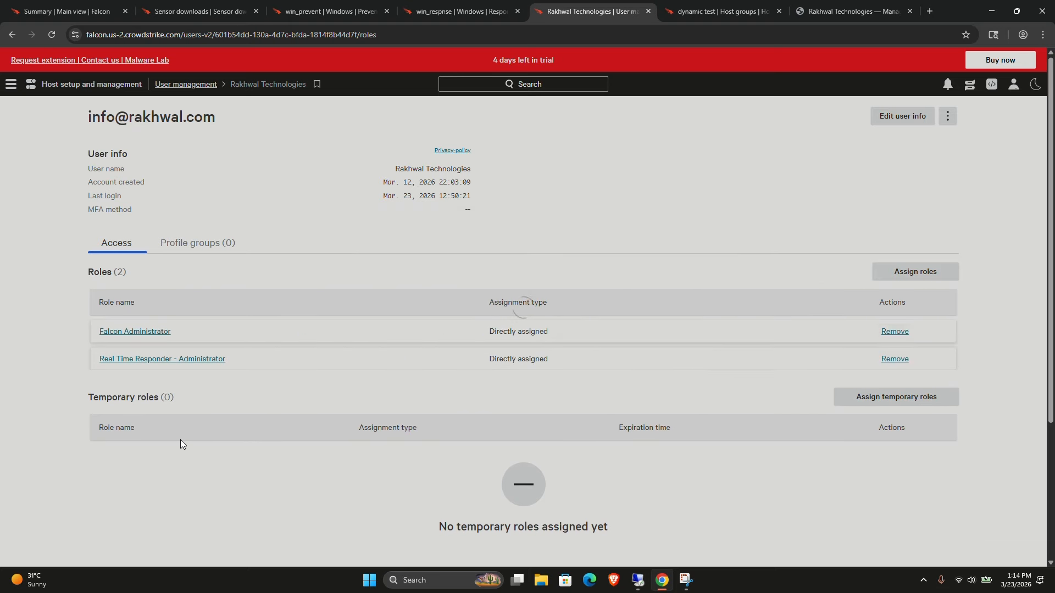
Go to Host management from the navigation menu.
scroll(181, 442, down, 1)
scroll(180, 442, down, 2)
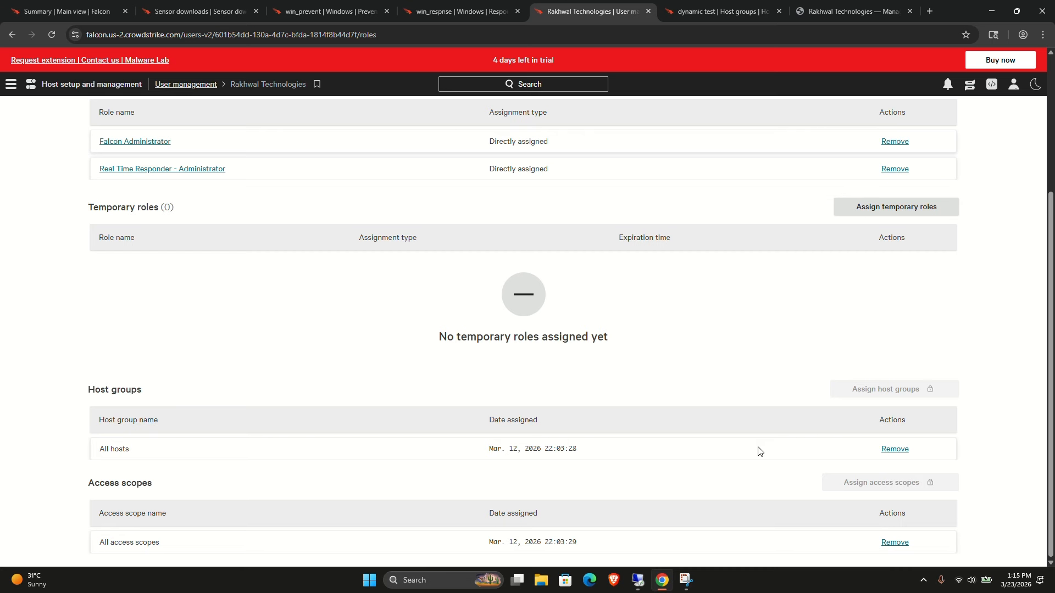
scroll(725, 306, up, 4)
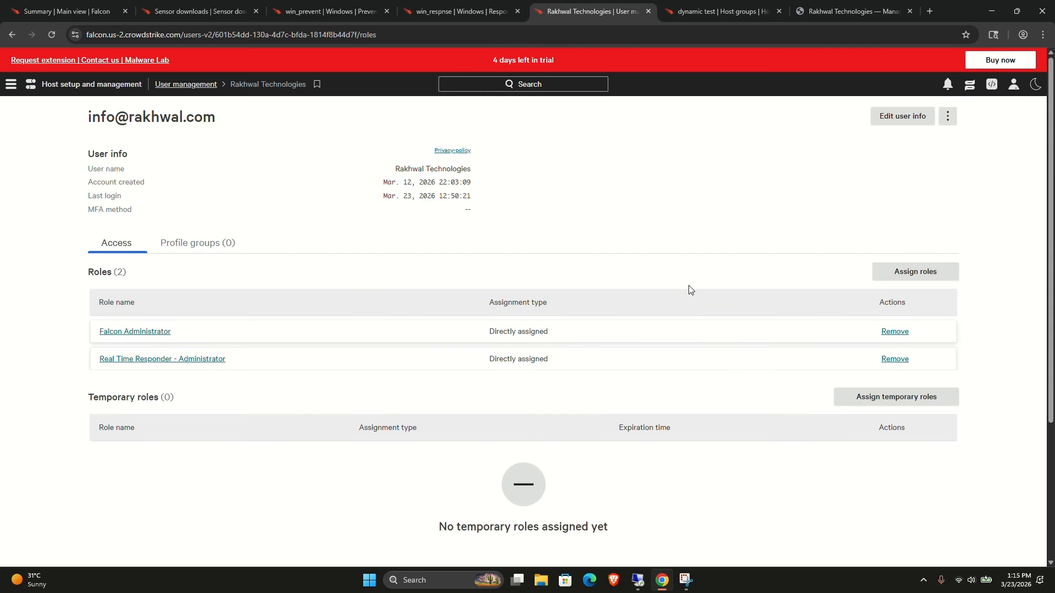
click(12, 86)
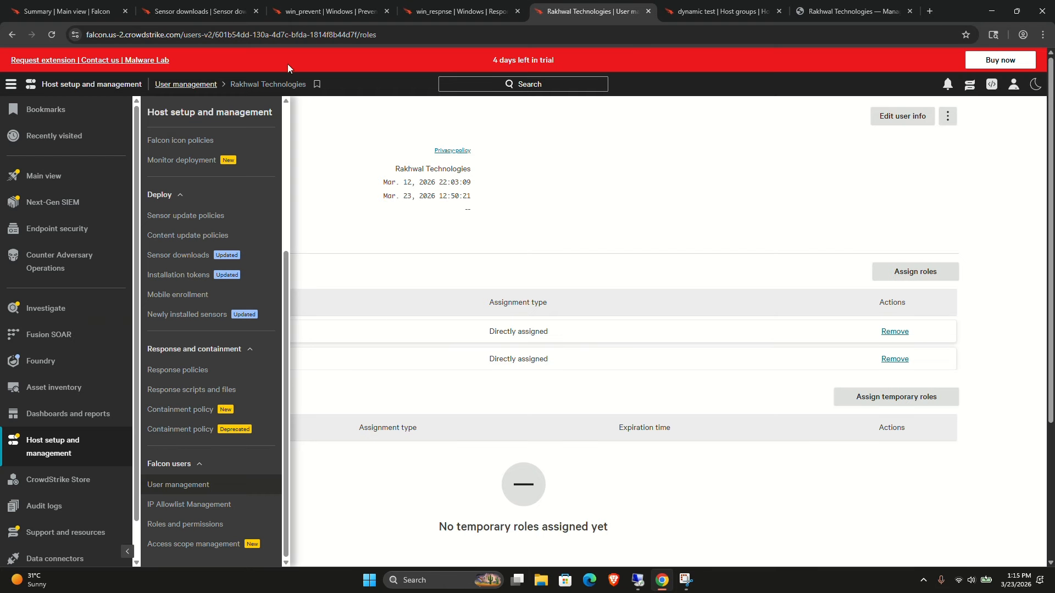
click(442, 11)
click(367, 222)
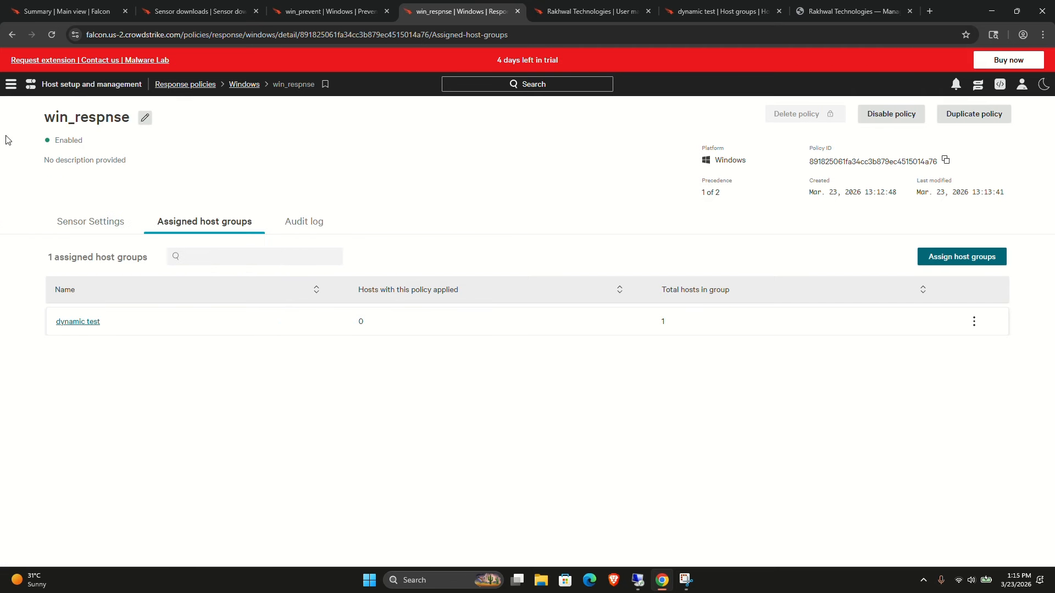
click(15, 89)
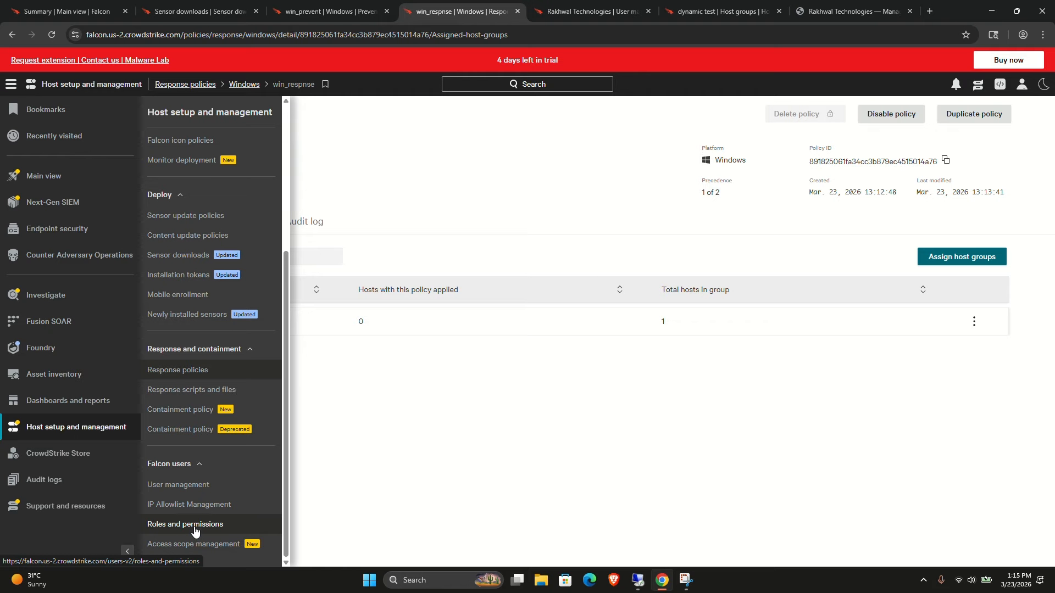
scroll(172, 245, up, 3)
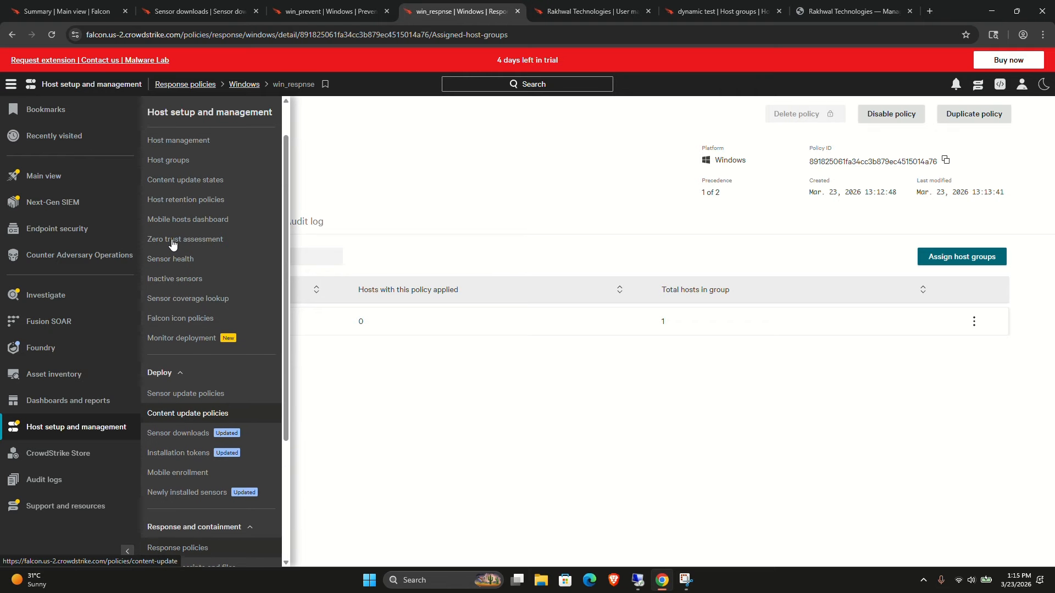
scroll(172, 244, up, 1)
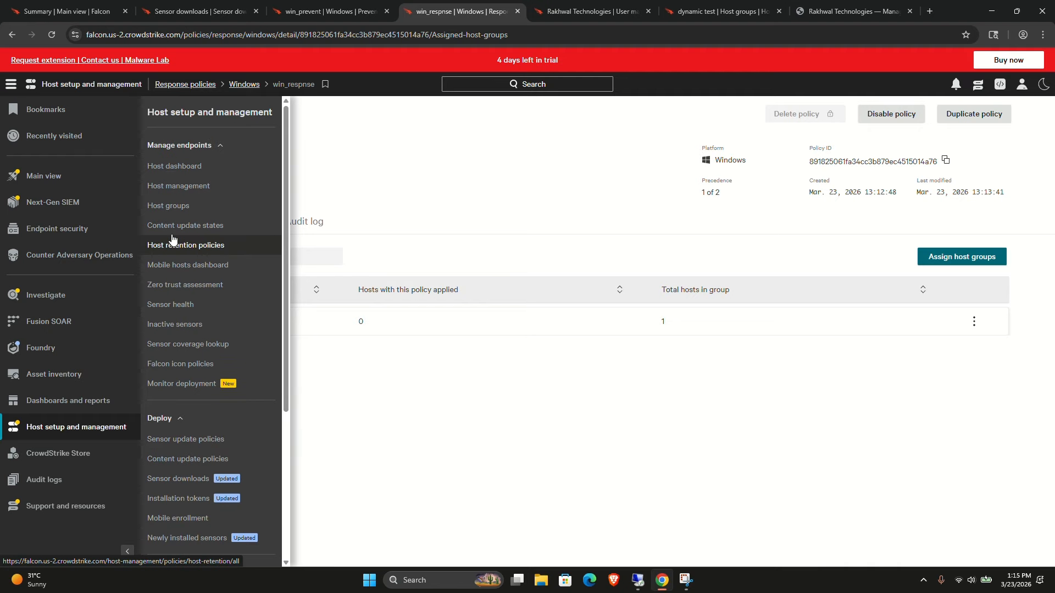
click(177, 186)
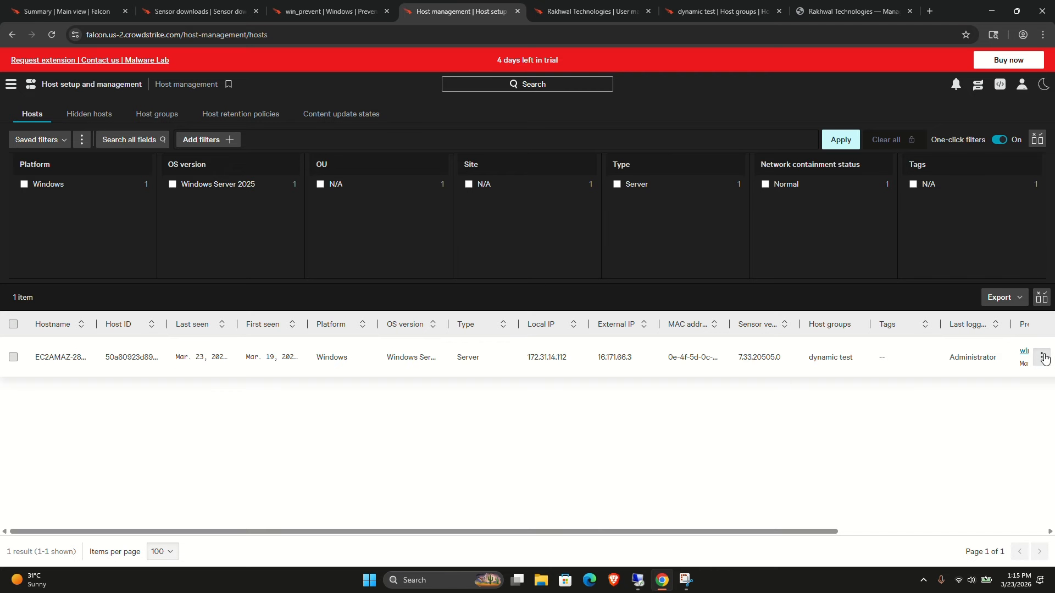
Connect to the Windows host with Real Time Response.
click(1044, 358)
scroll(987, 283, down, 1)
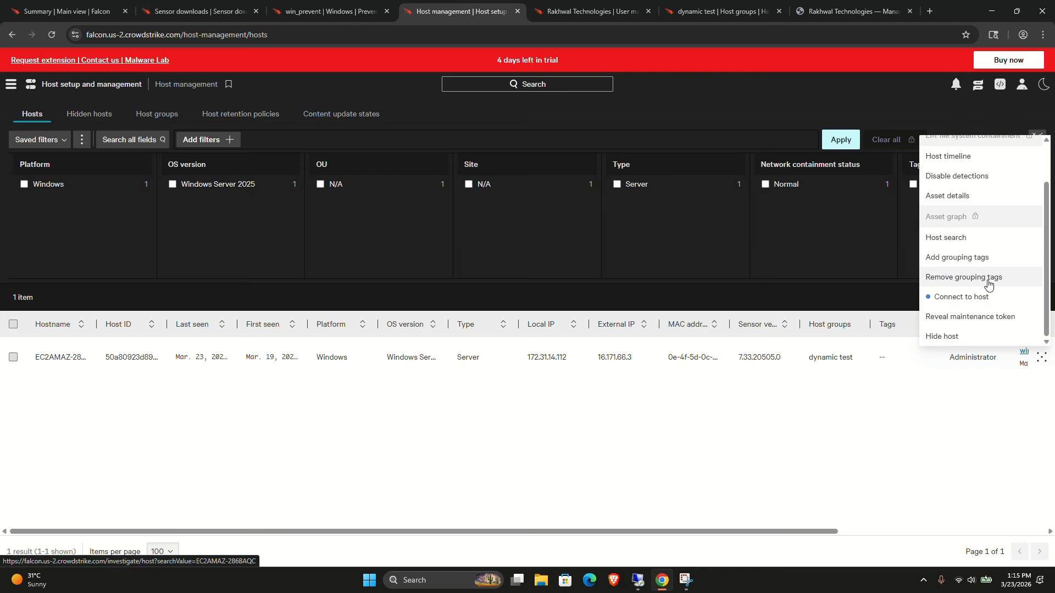
click(953, 301)
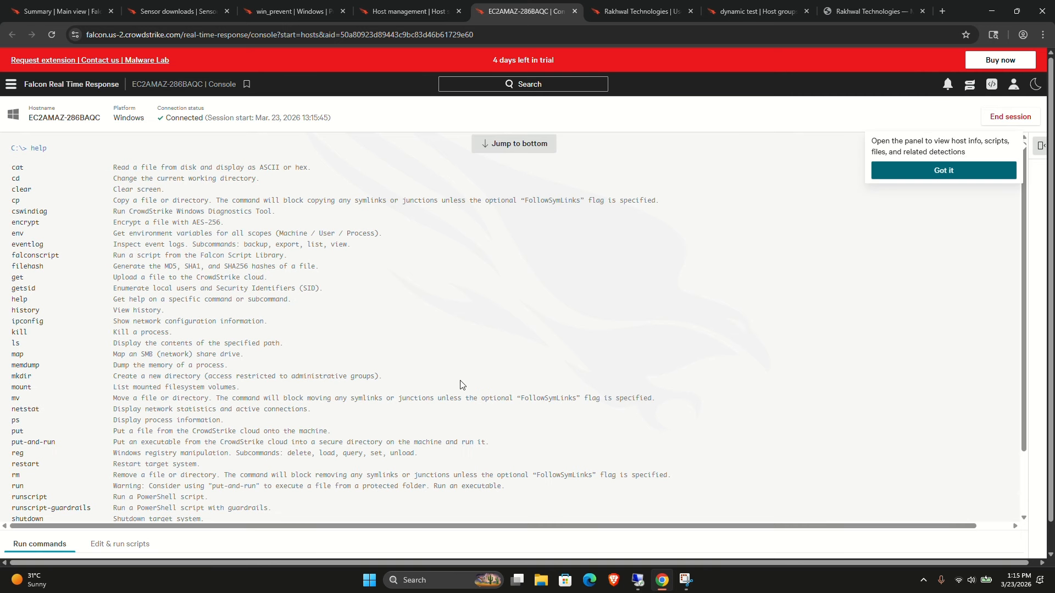
Run a script containing net user on the connected host and switch back to the command console.
scroll(463, 385, down, 2)
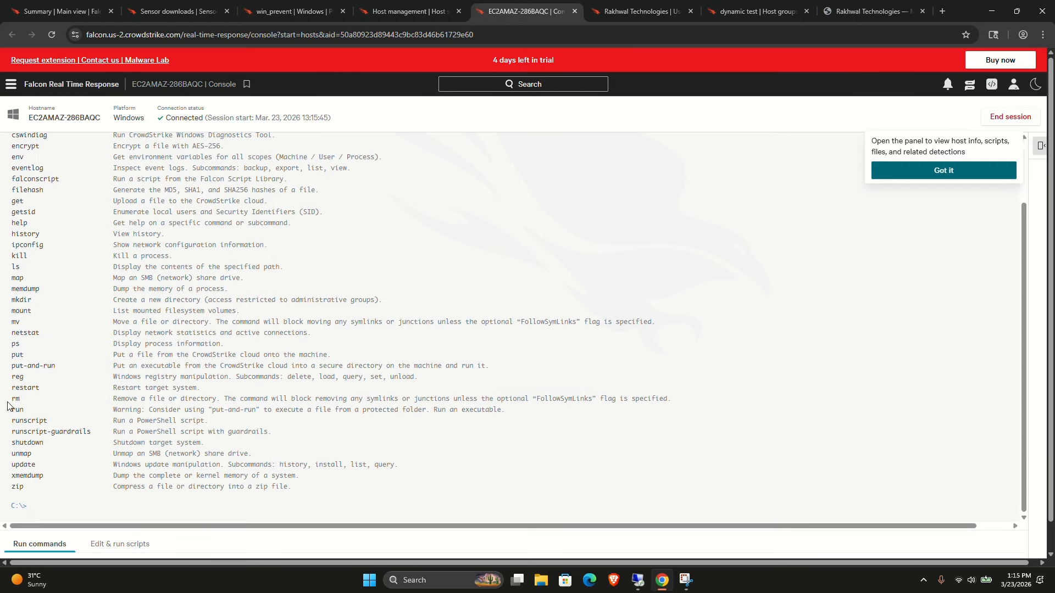
click(106, 544)
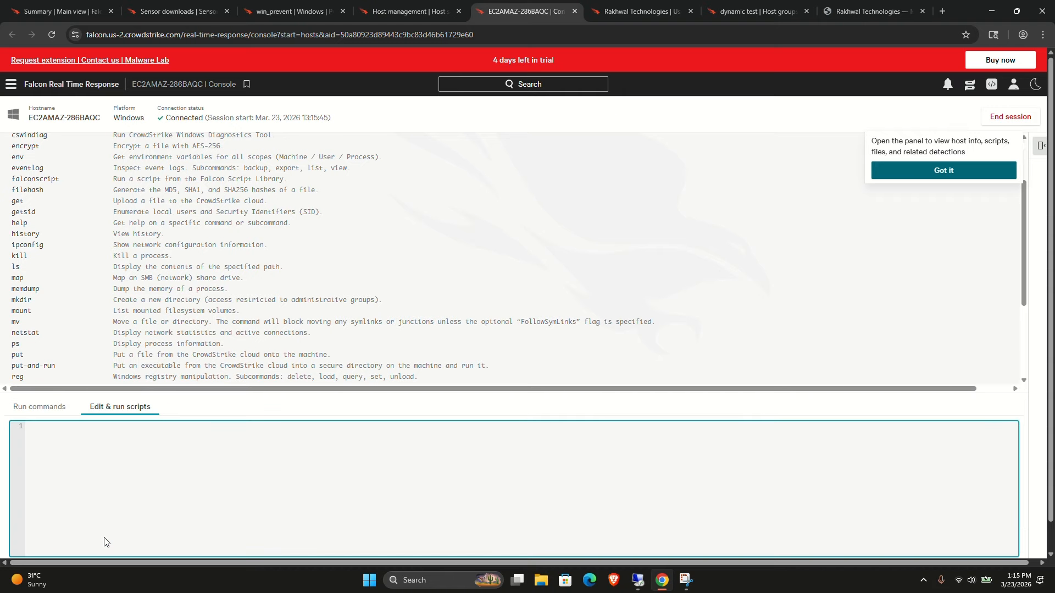
text(net user)
scroll(746, 494, down, 1)
click(994, 543)
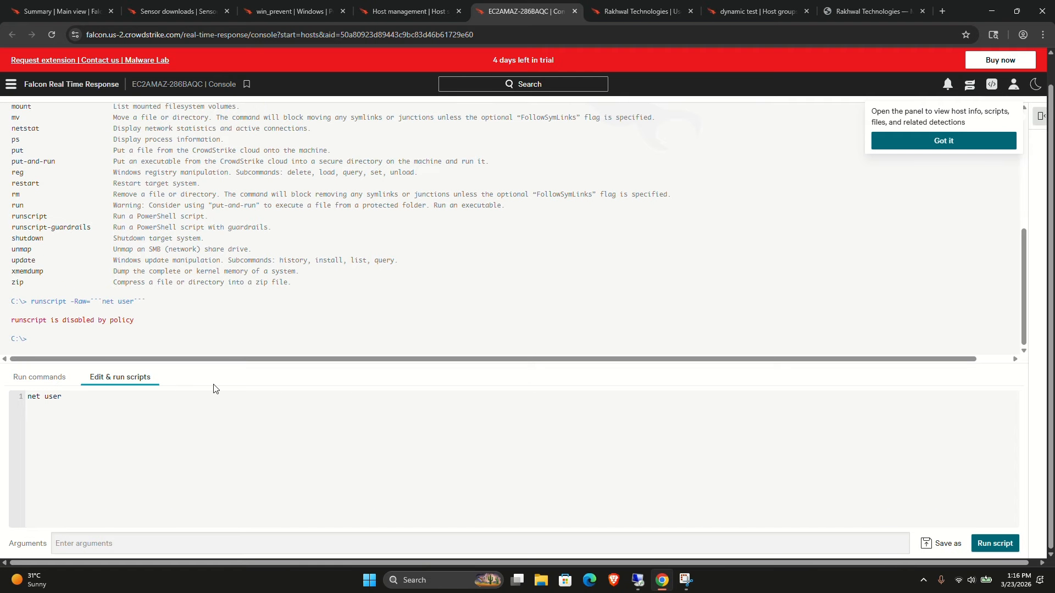
click(28, 386)
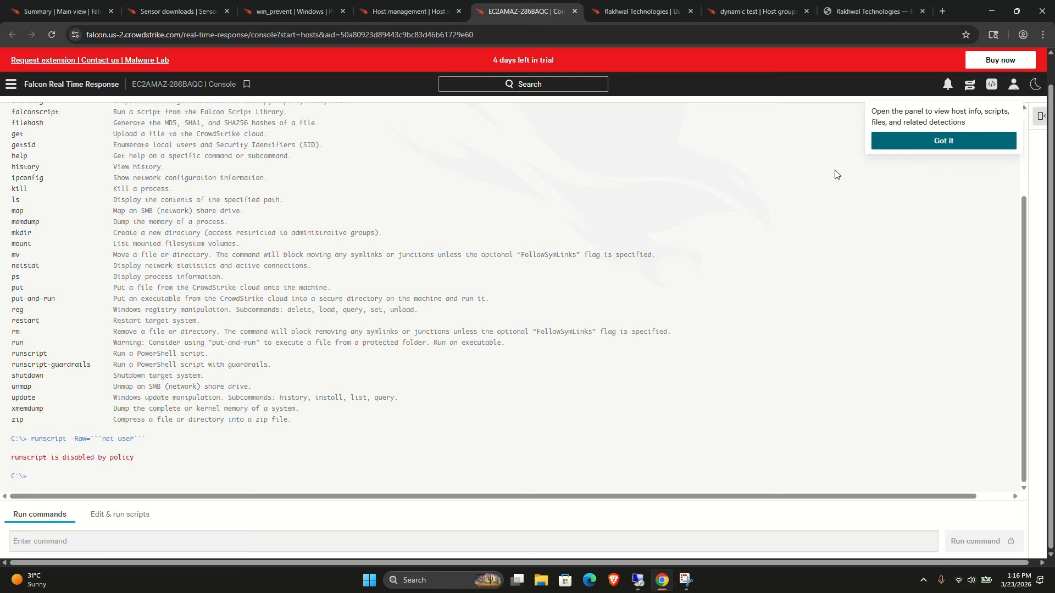
click(943, 141)
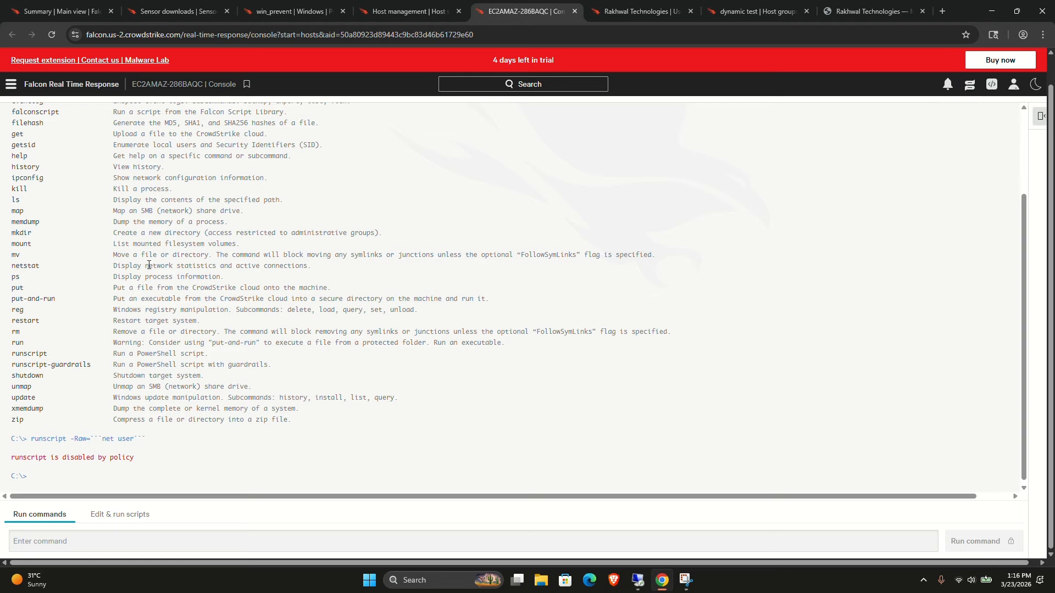
Copy the getsid command name from the help listing and run it in the command console.
scroll(148, 269, up, 2)
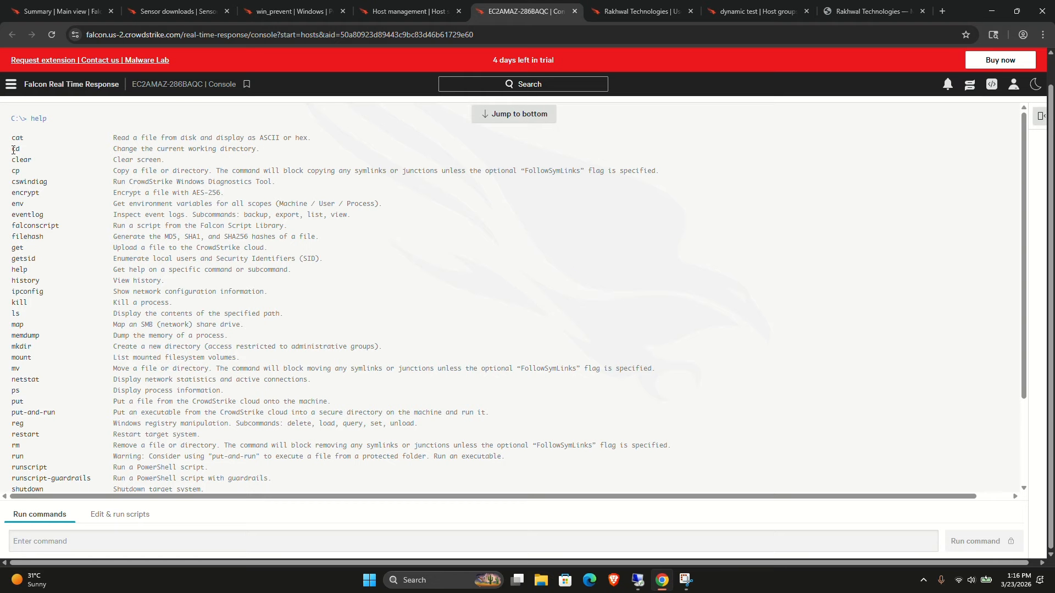
double_click(139, 192)
click(139, 192)
triple_click(130, 181)
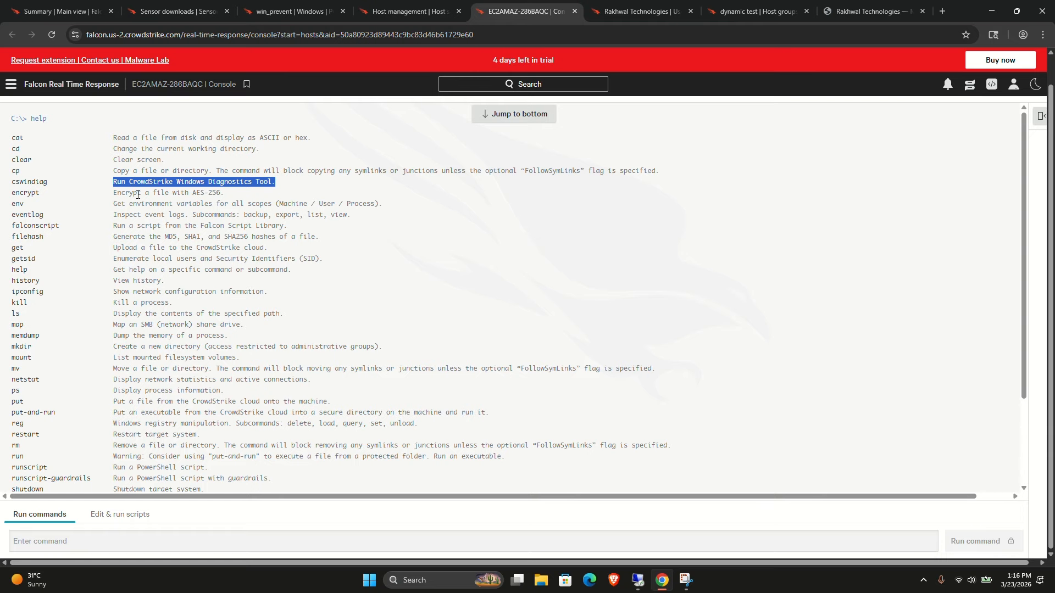
triple_click(165, 258)
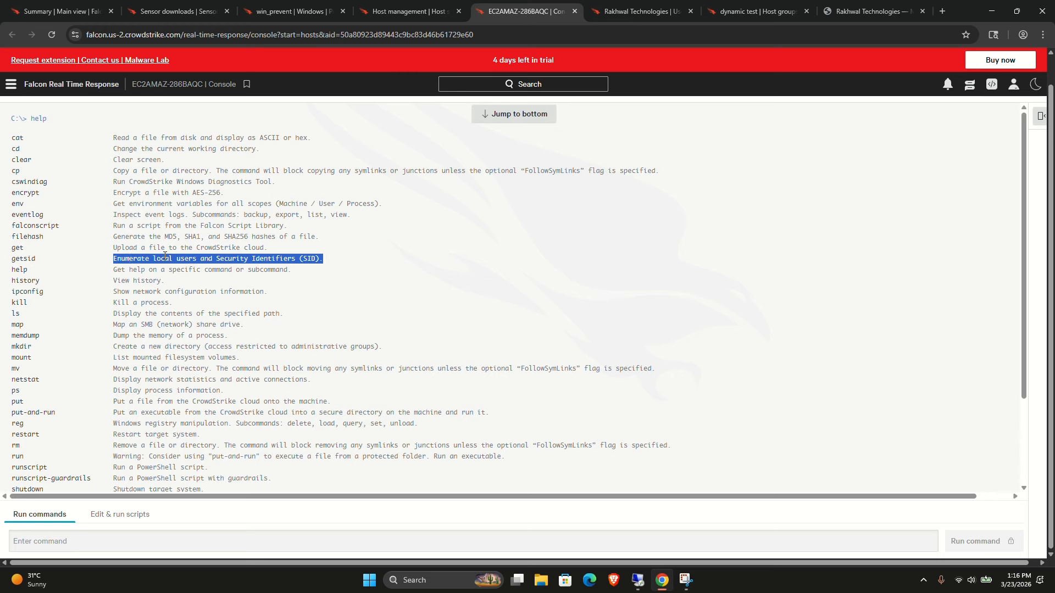
double_click(26, 260)
key(ctrl+c)
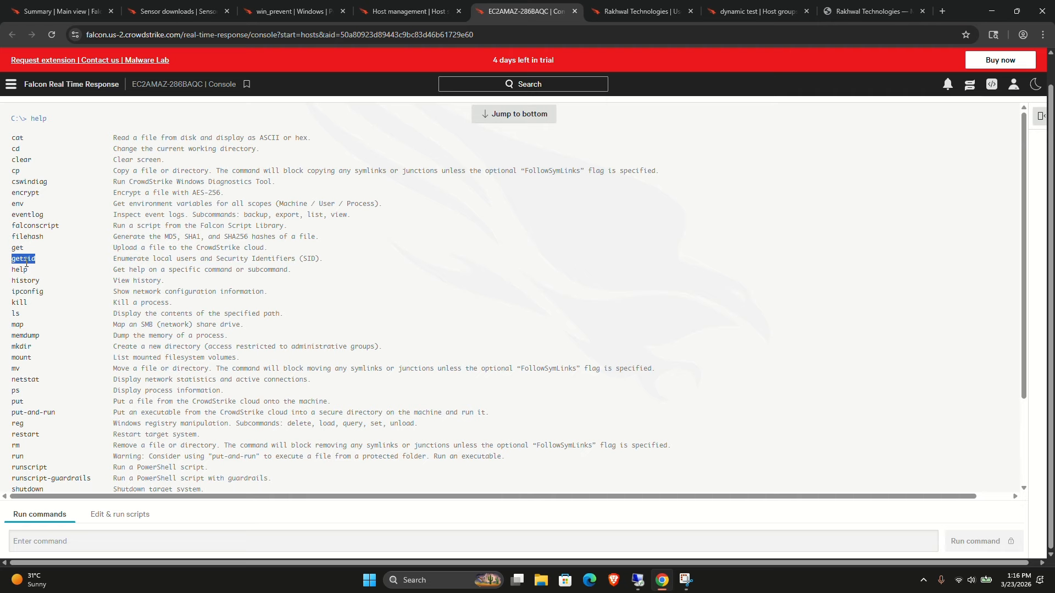
click(43, 536)
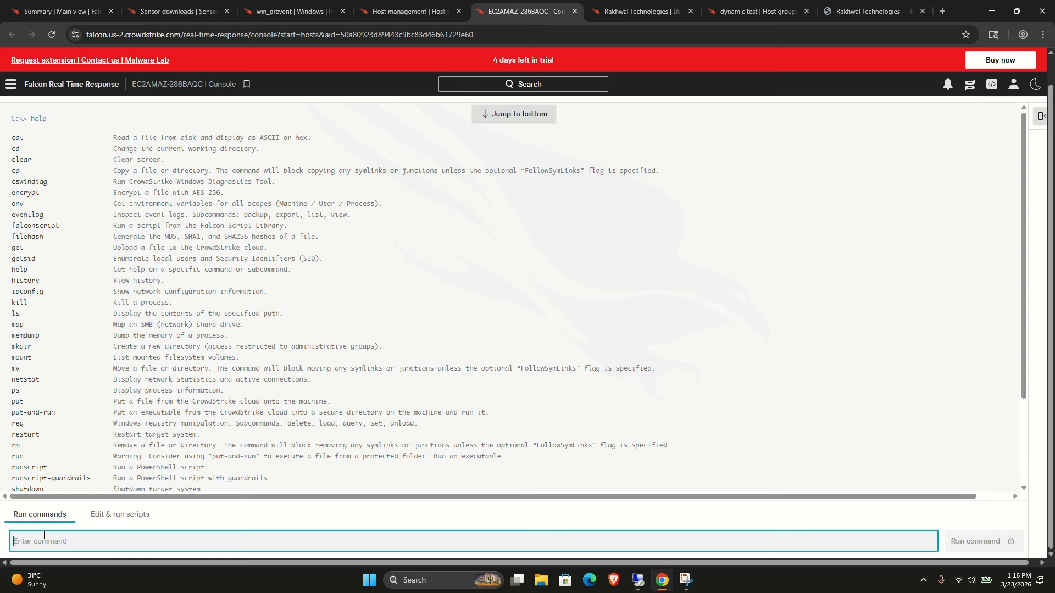
key(ctrl+v)
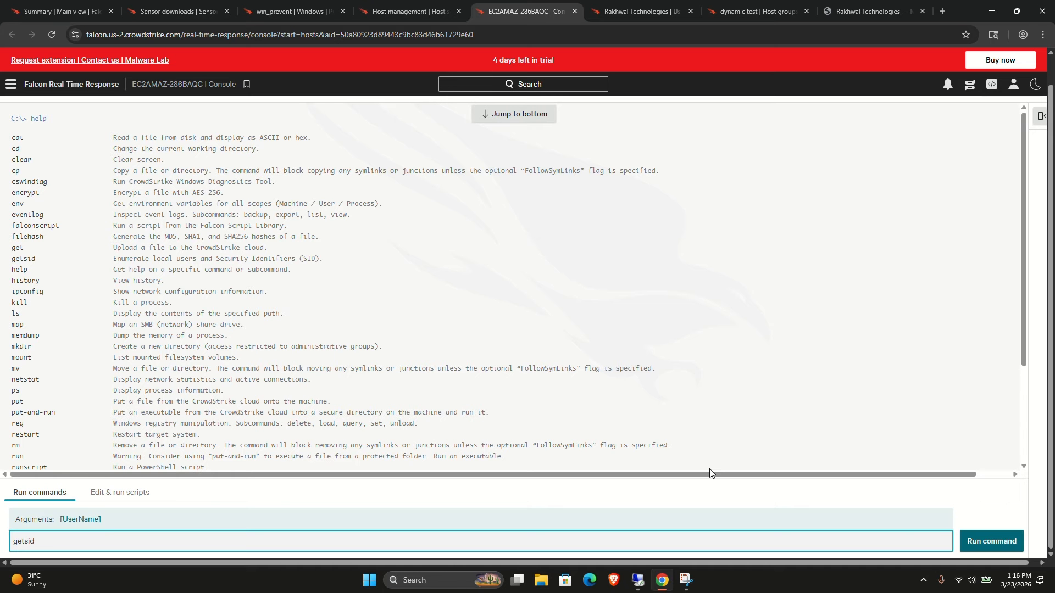
click(985, 544)
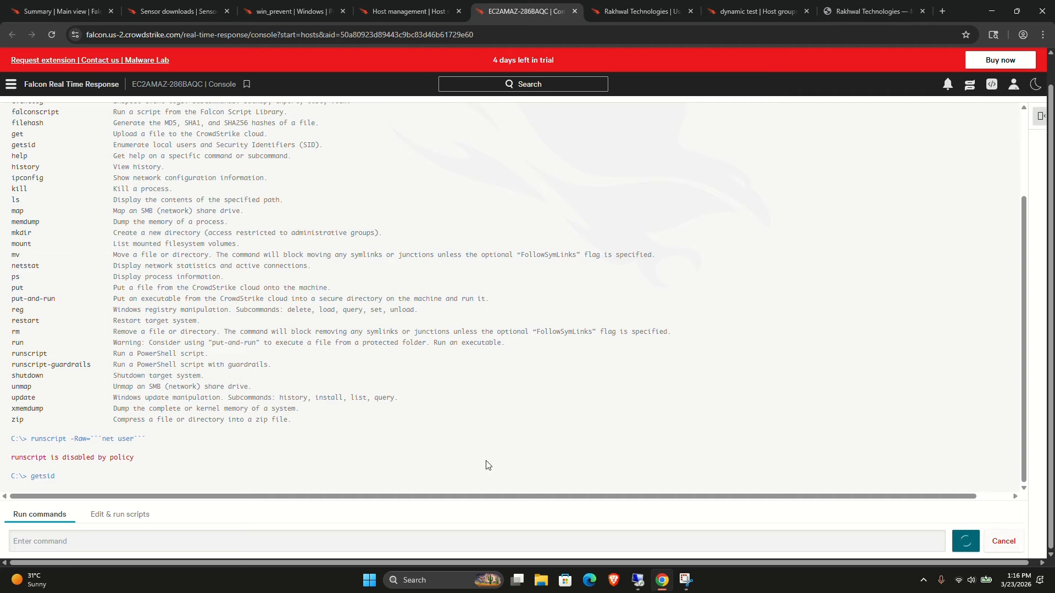
Switch to the script editor and examine the getsid output listing local user names and their SIDs.
click(107, 516)
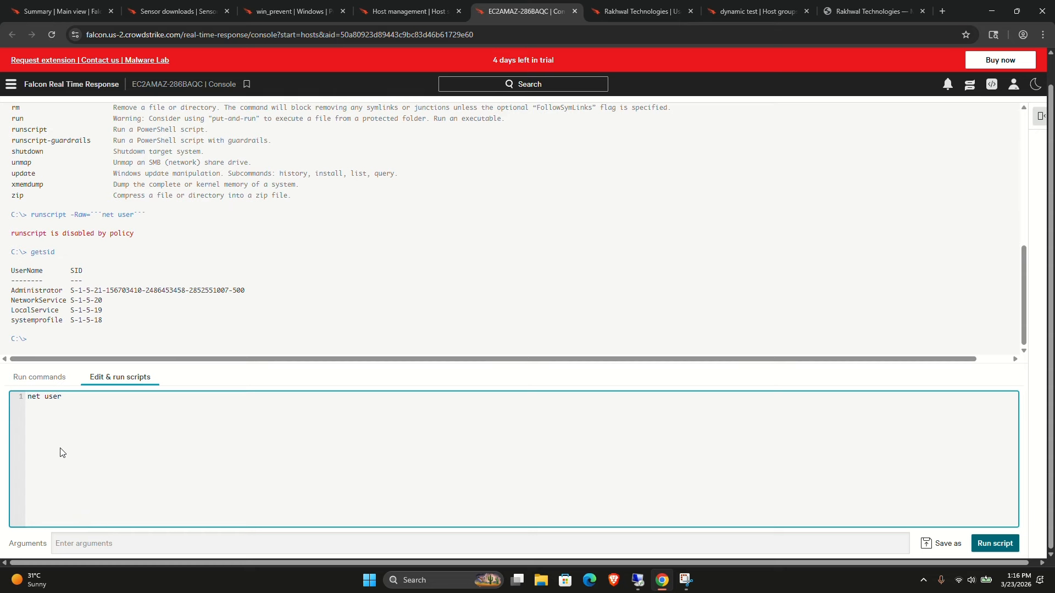
click(16, 294)
drag(15, 292, 94, 332)
click(95, 332)
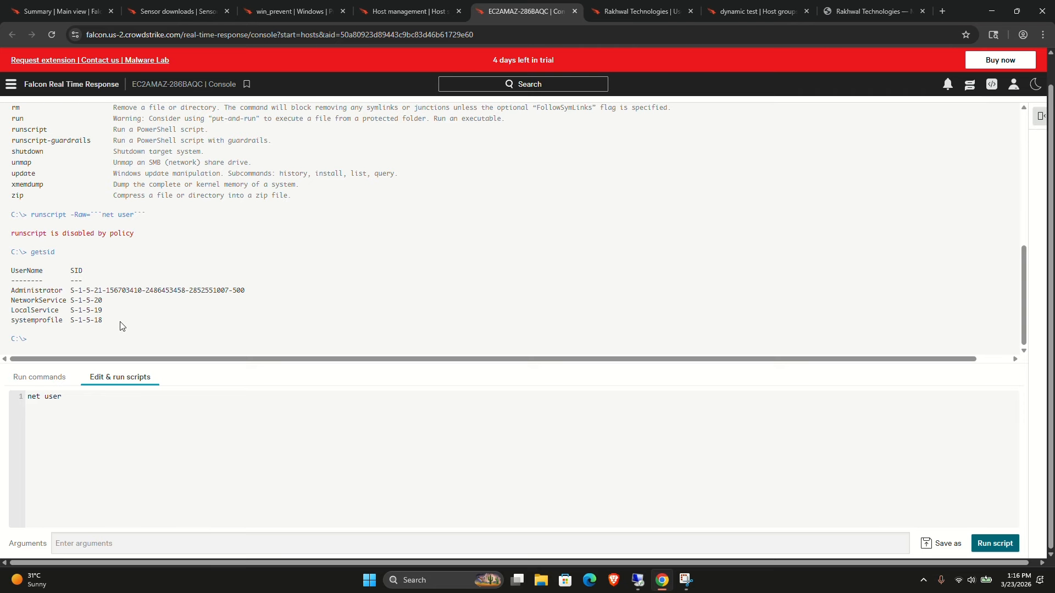
triple_click(17, 290)
click(18, 289)
double_click(19, 289)
click(56, 290)
triple_click(56, 290)
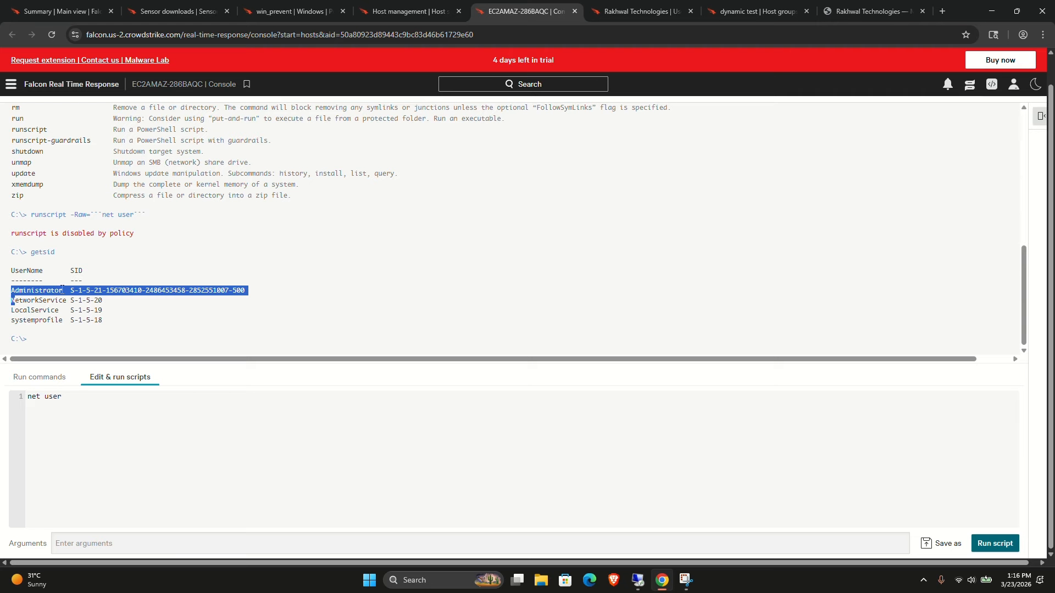
click(162, 299)
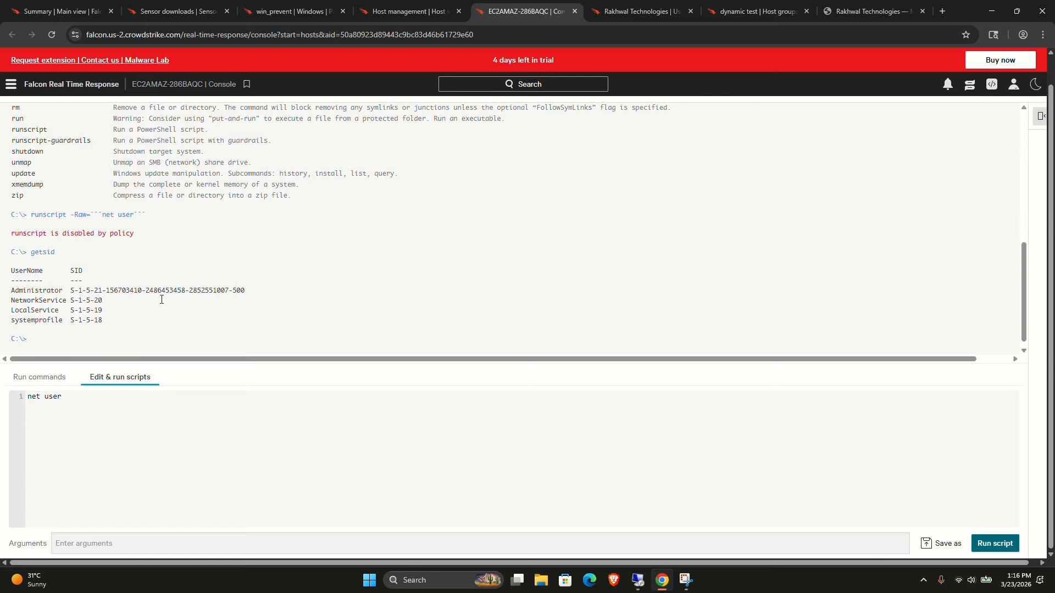
Edit the net user script, deleting the word after net.
scroll(161, 300, up, 4)
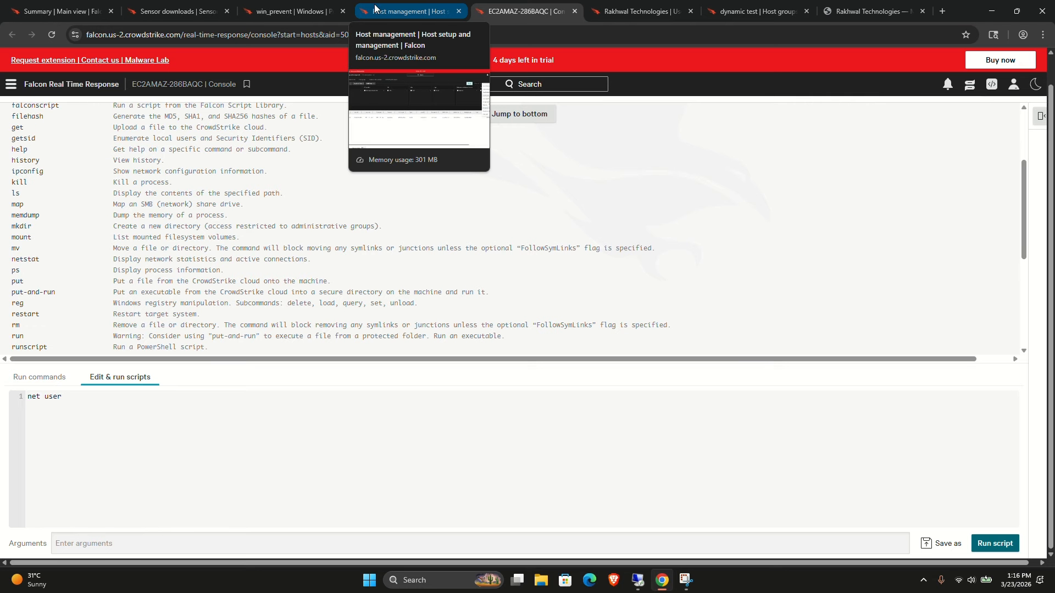
click(64, 400)
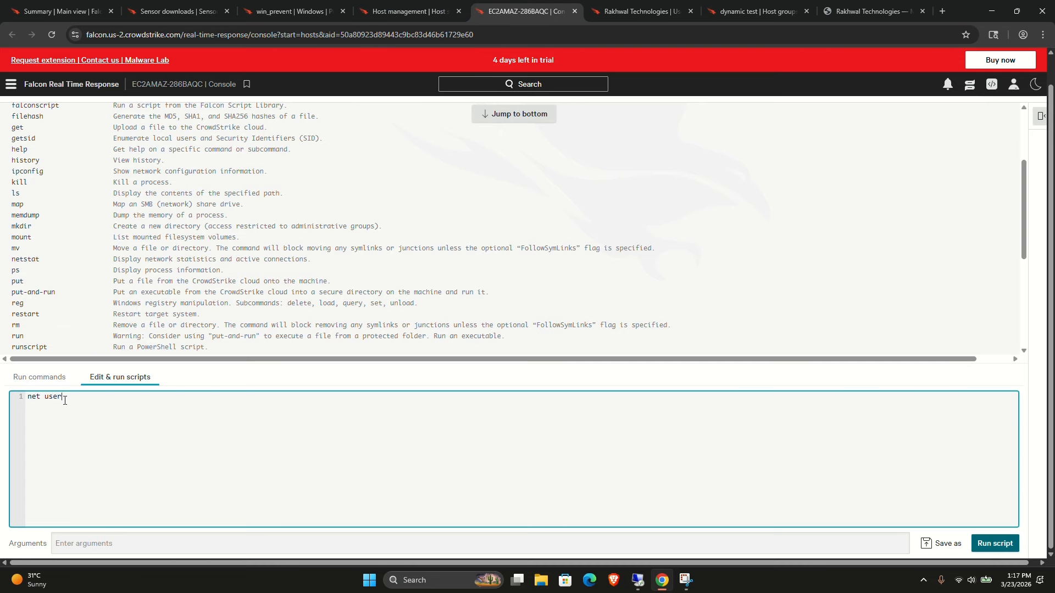
key(BackSpace)
key(BackSpace)
key(BackSpace)
key(BackSpace)
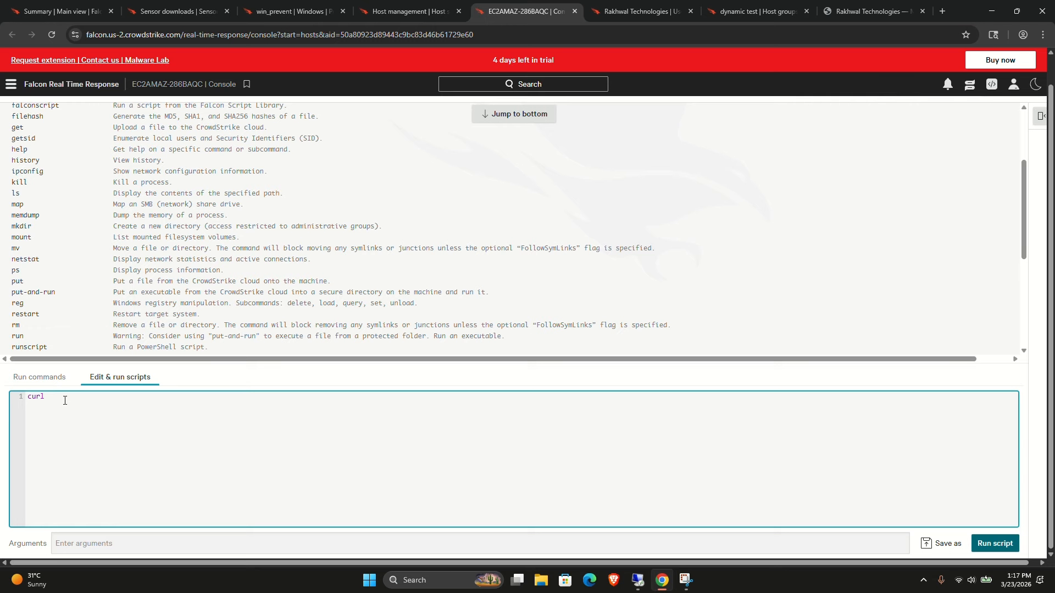
Open the network containment confirmation for the host from its actions menu and cancel it.
click(171, 15)
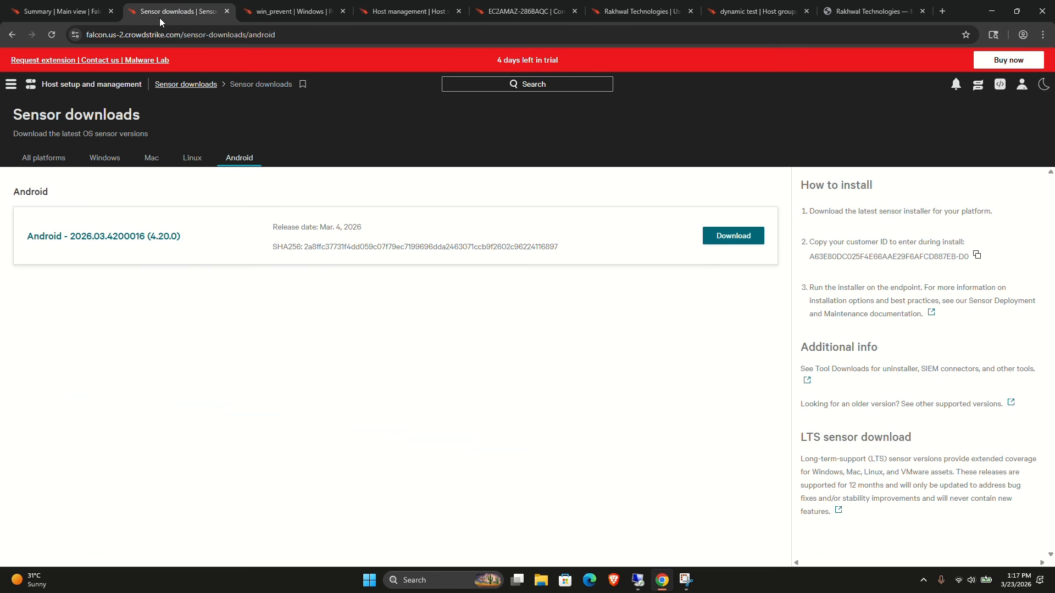
click(61, 15)
click(291, 11)
click(389, 11)
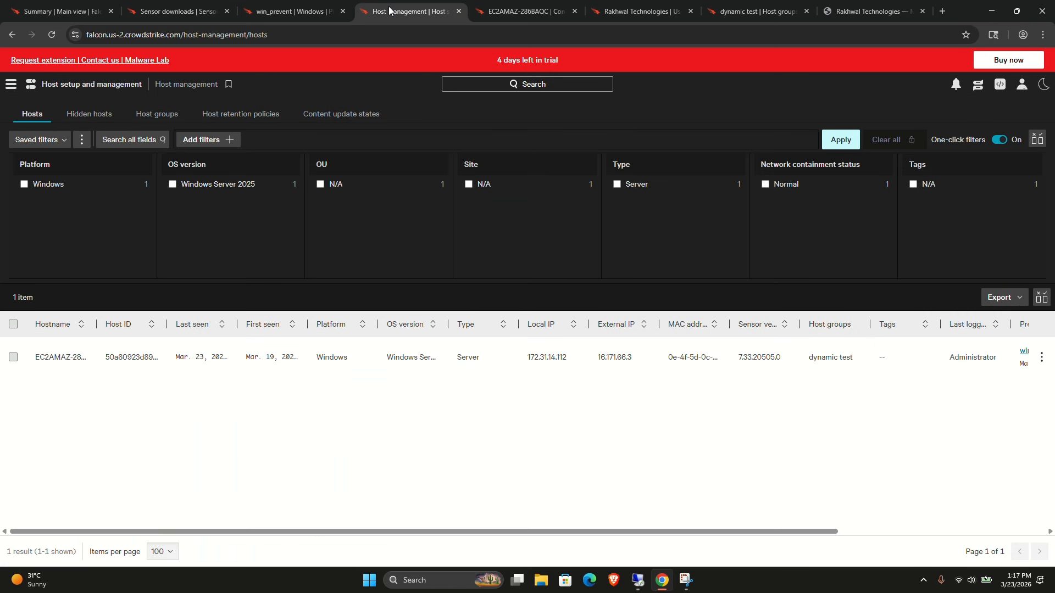
click(1042, 357)
scroll(963, 301, down, 1)
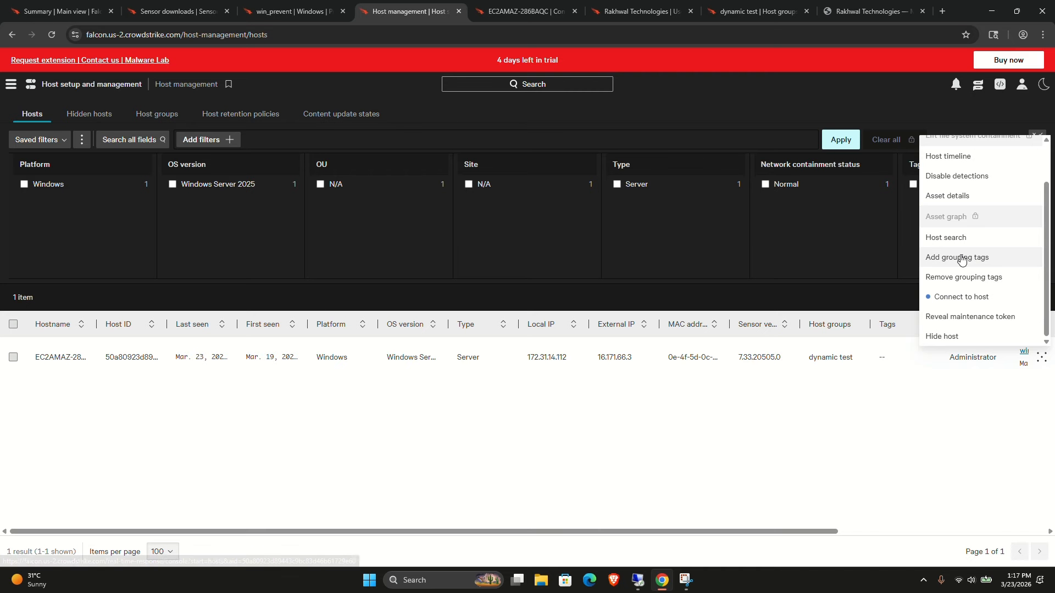
scroll(961, 259, up, 1)
scroll(960, 255, up, 1)
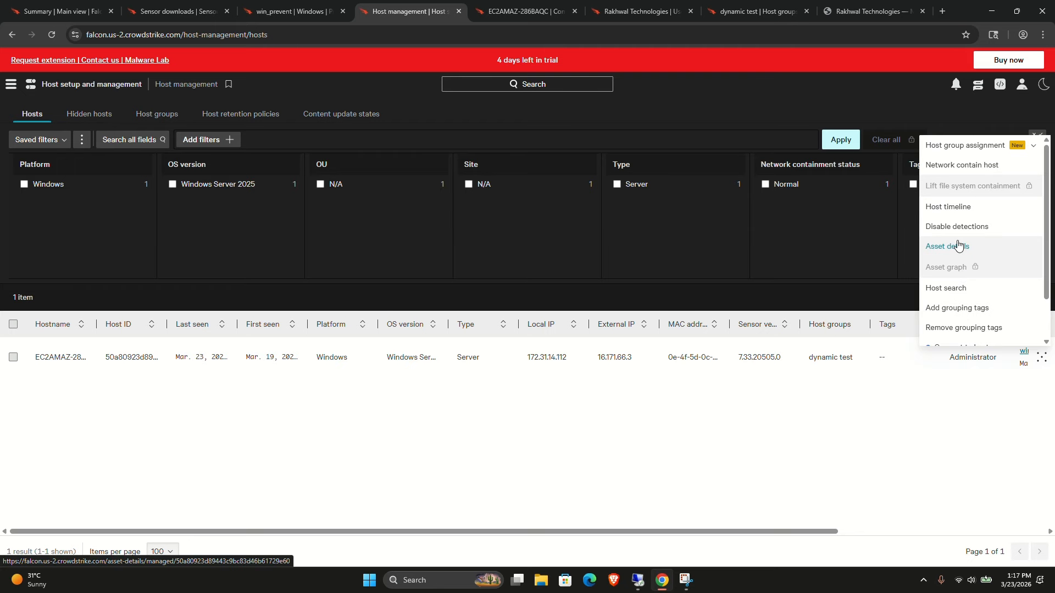
click(939, 169)
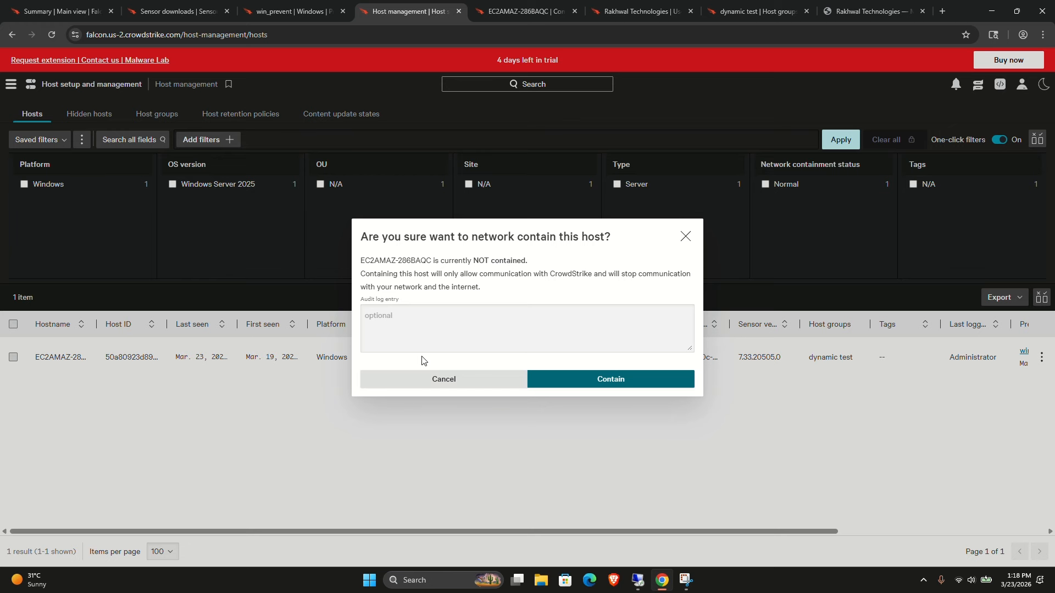
click(435, 378)
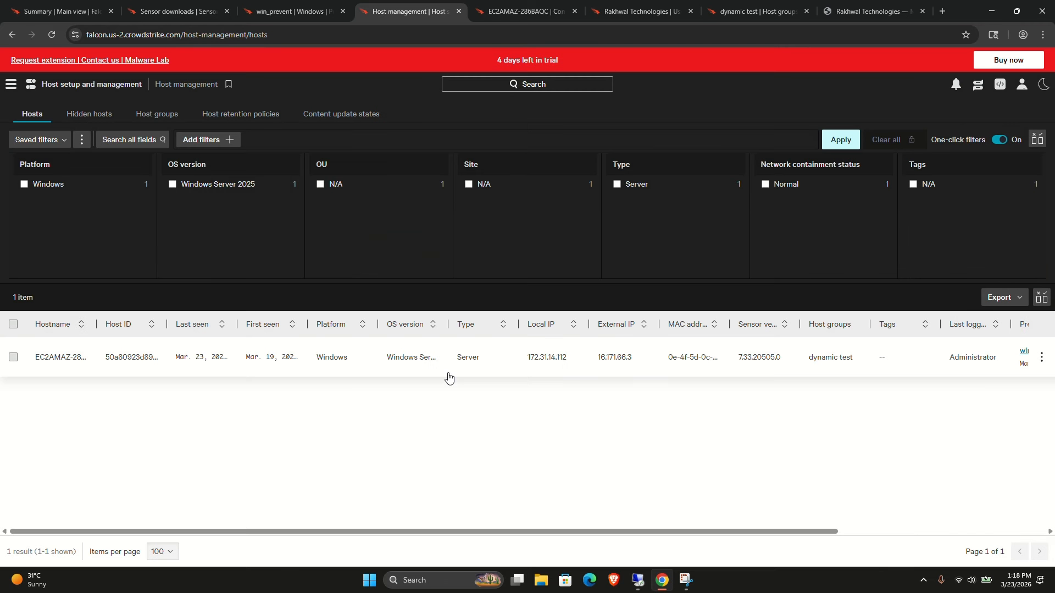
Open the host's timeline in a new tab and switch to it.
click(1042, 358)
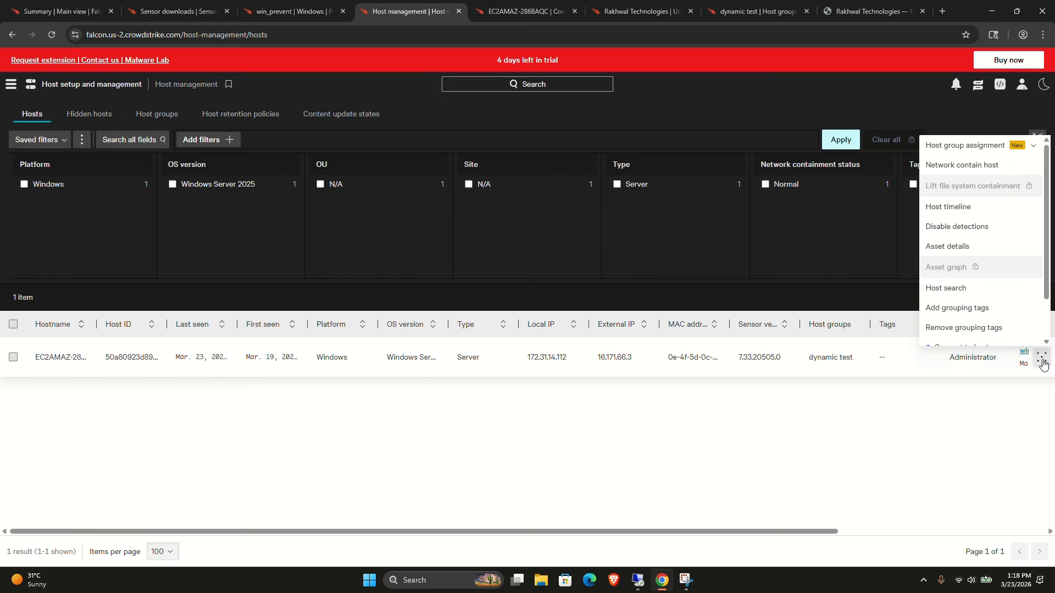
right_click(950, 210)
click(911, 220)
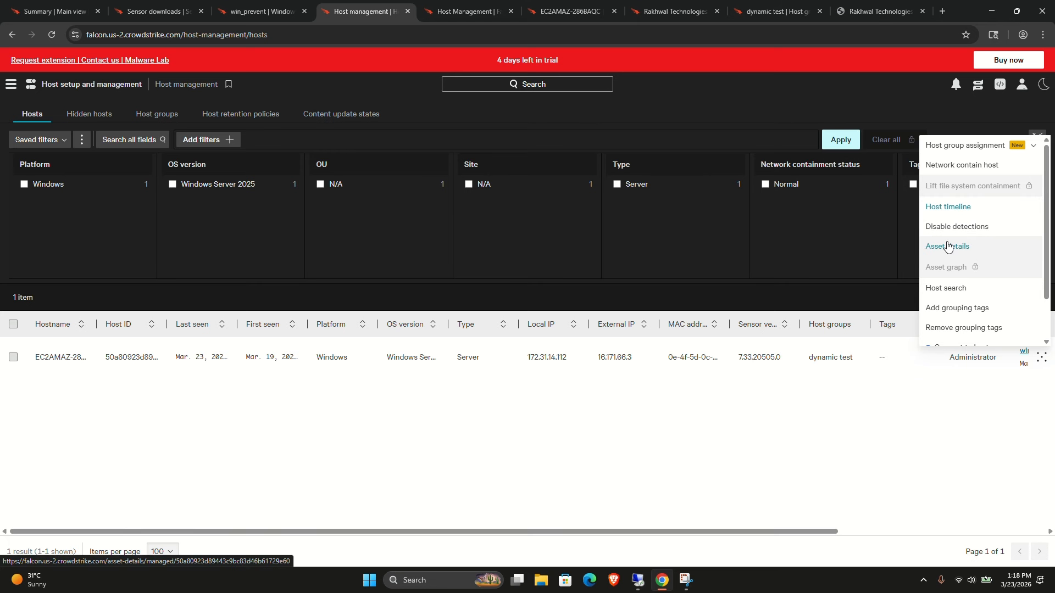
scroll(947, 247, down, 1)
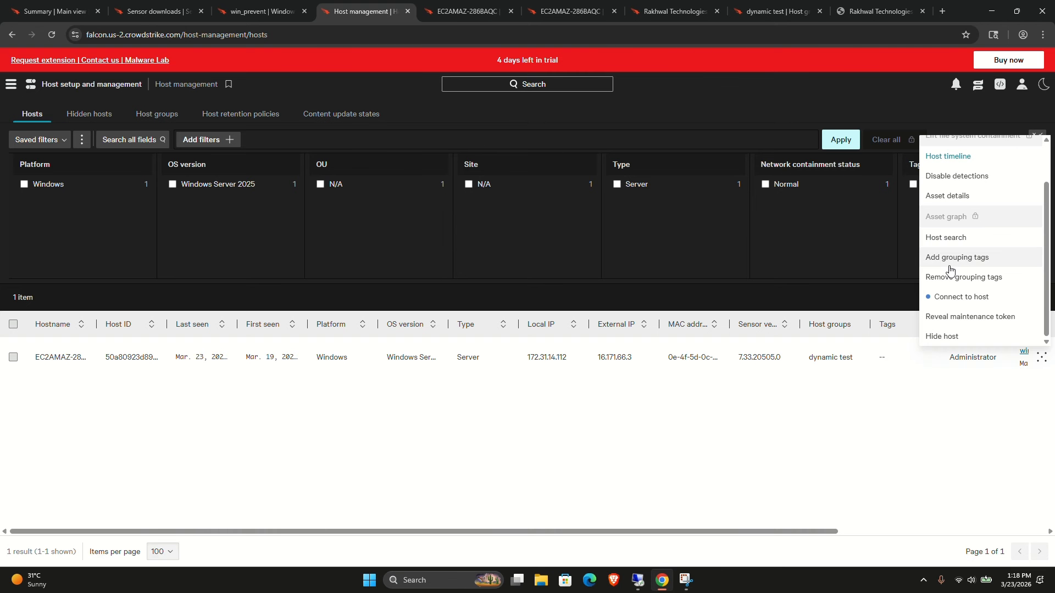
scroll(949, 269, up, 2)
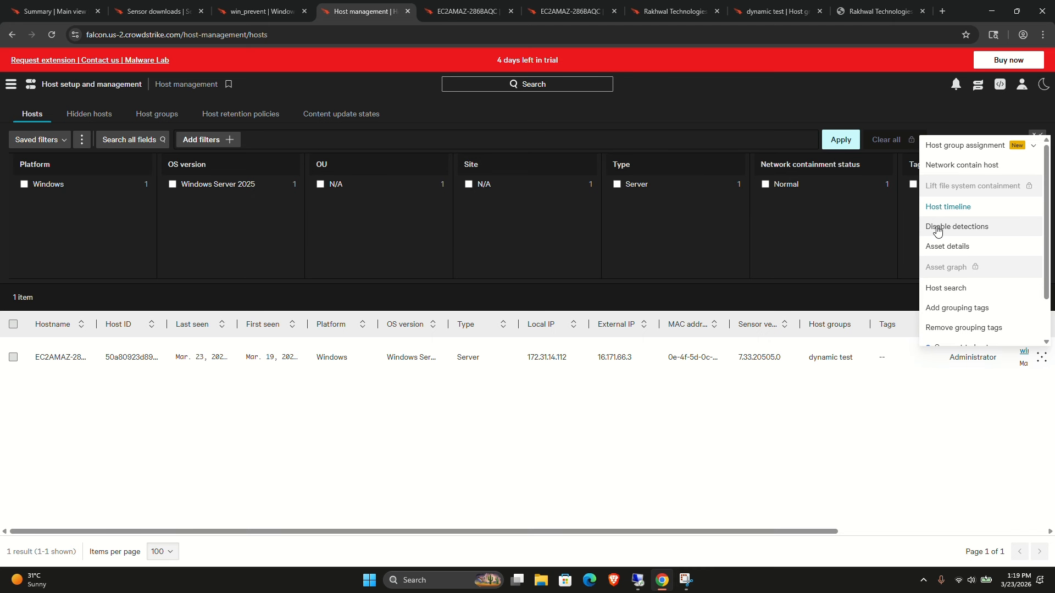
click(435, 15)
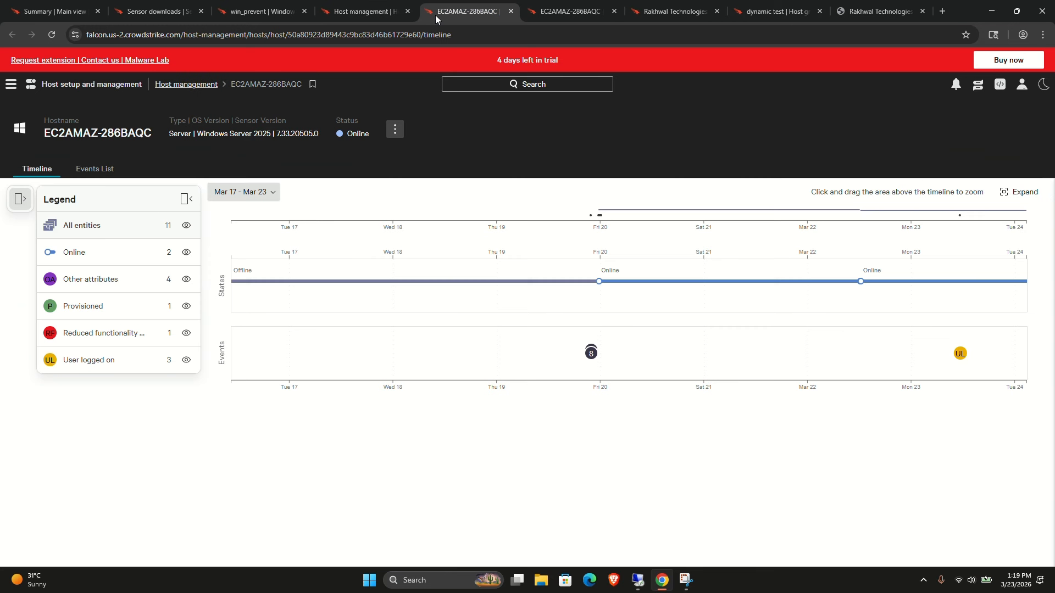
Inspect the grouped timeline events and expand the events view by category.
click(592, 352)
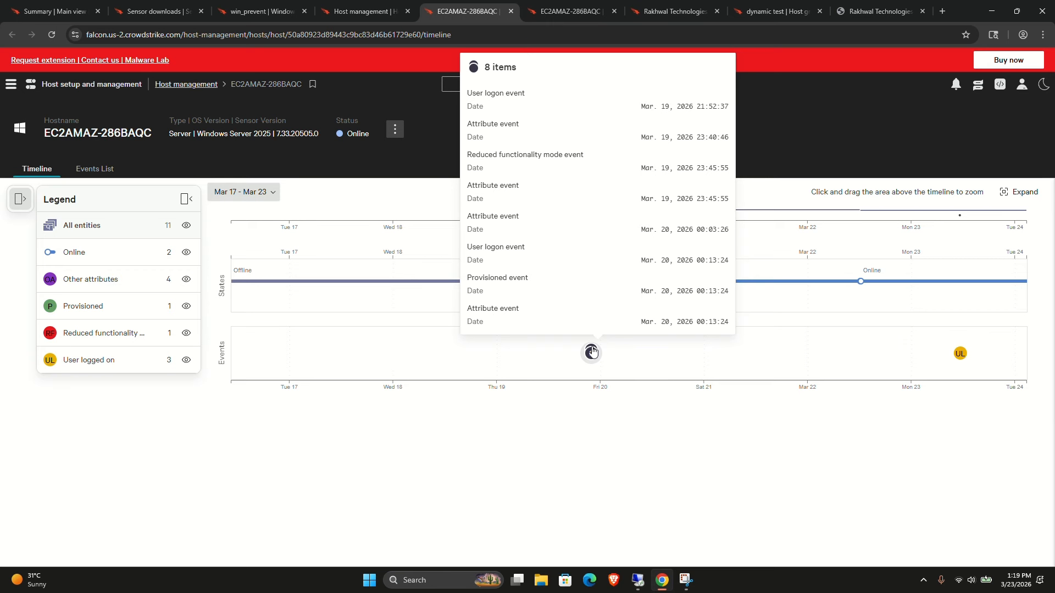
mouse_move(589, 354)
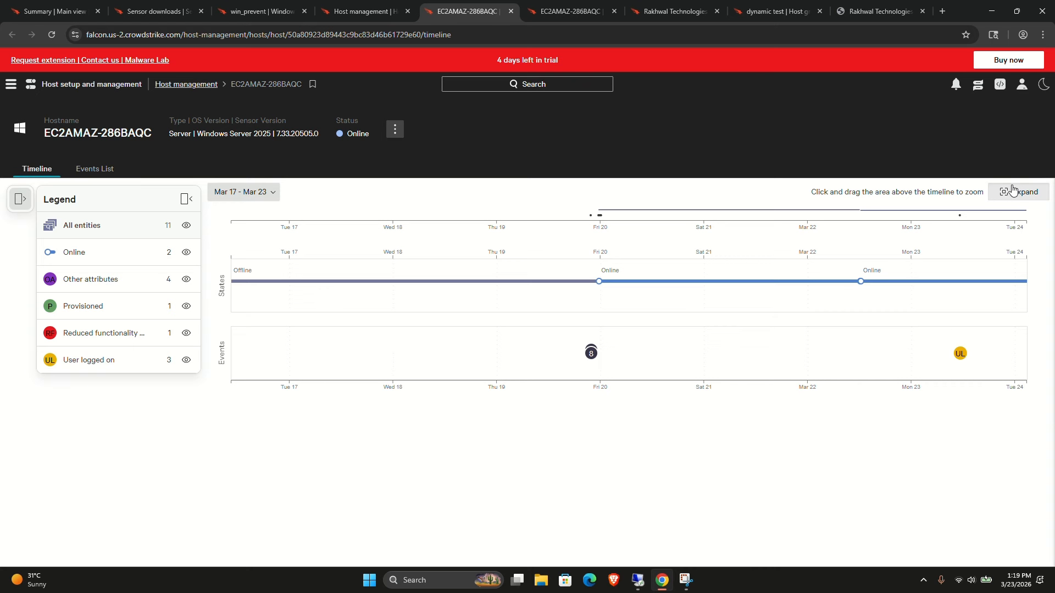
click(993, 191)
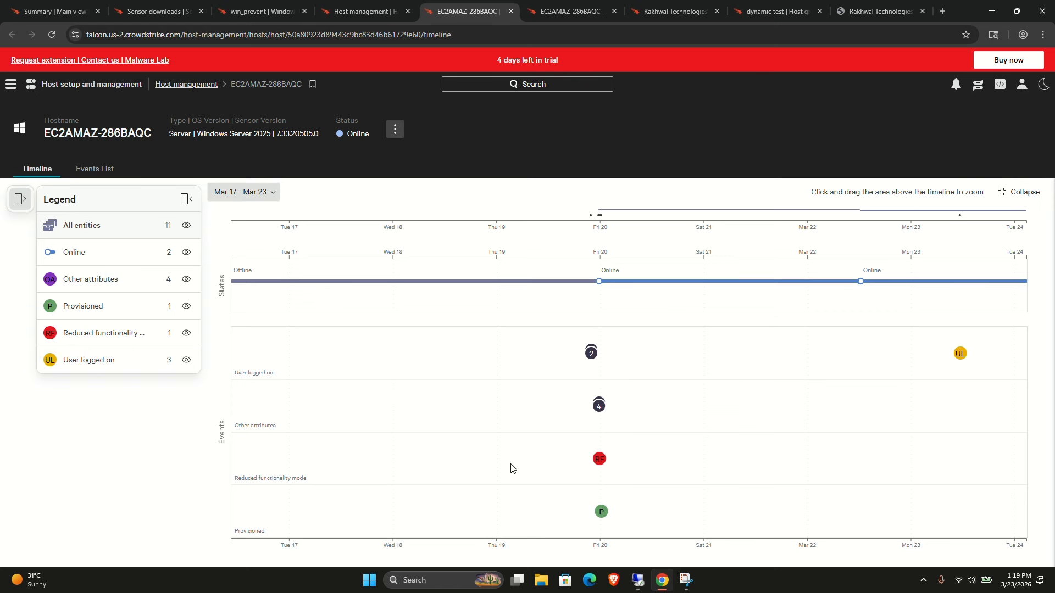
mouse_move(599, 461)
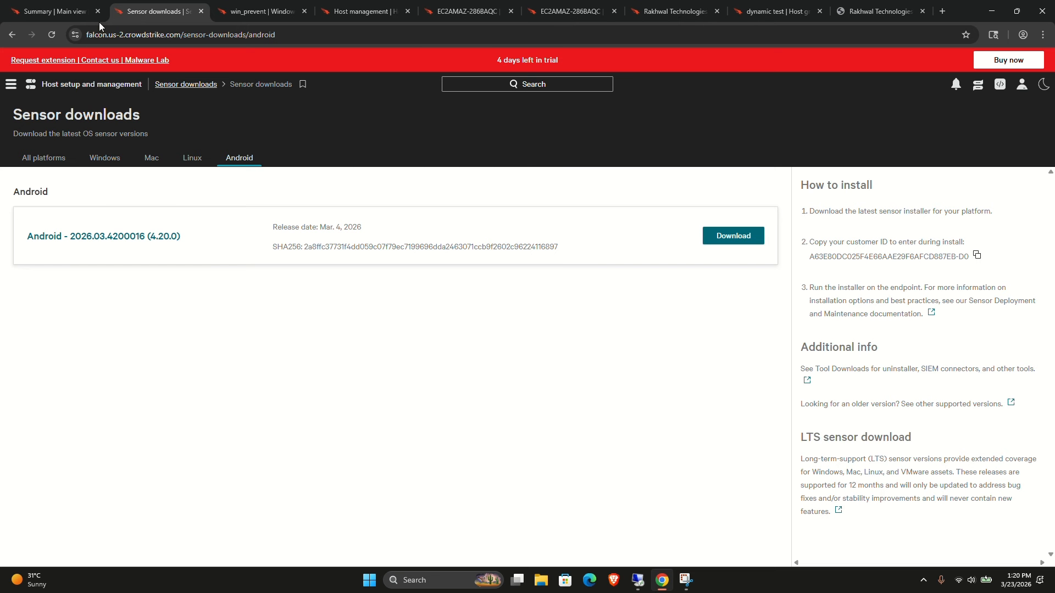
Open Endpoint security Device policies in a new tab and switch to it.
click(11, 84)
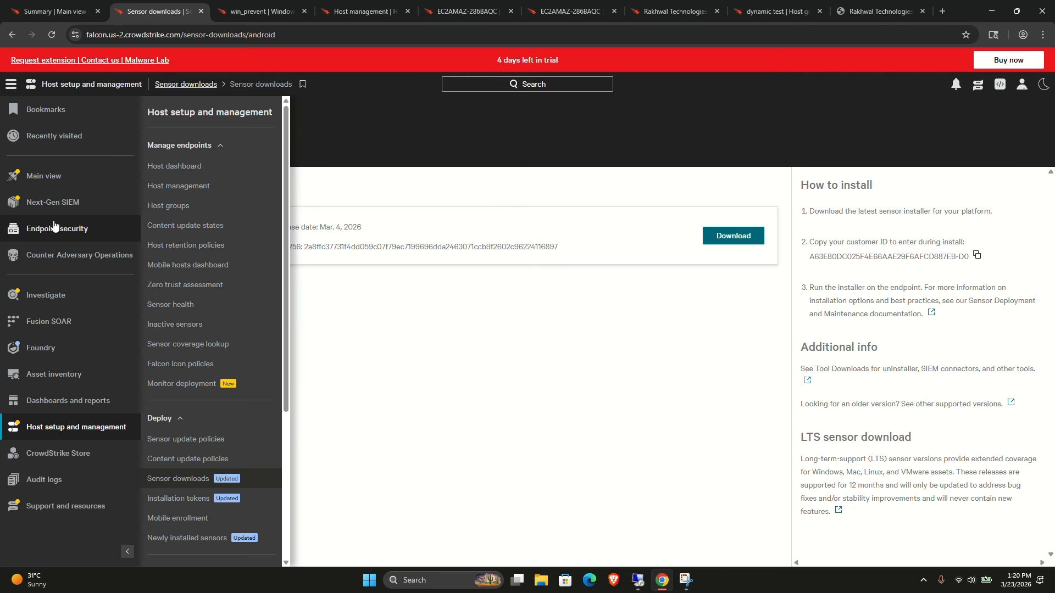
mouse_move(55, 225)
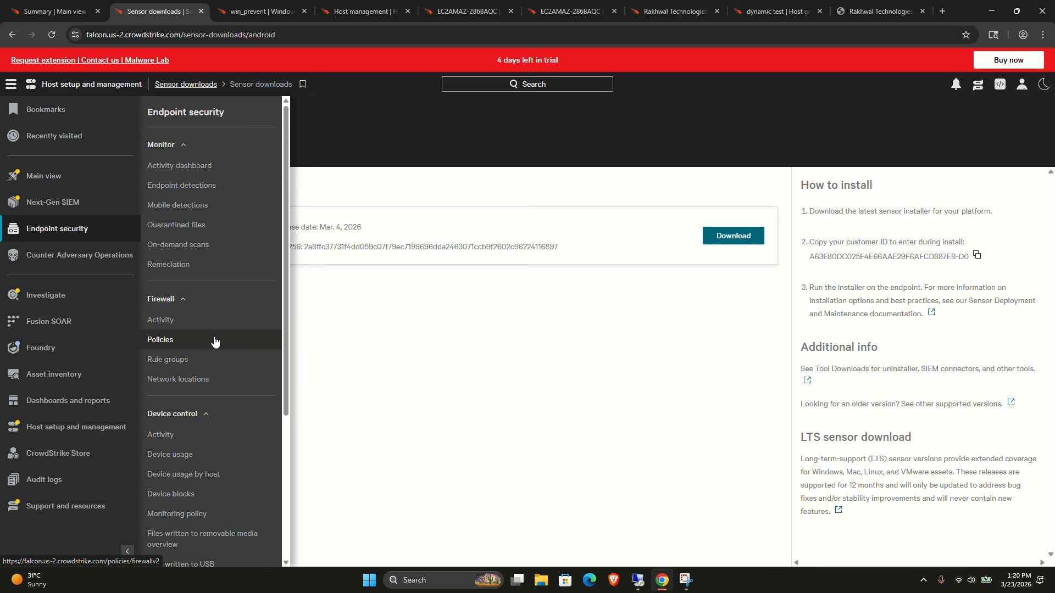
scroll(214, 342, down, 4)
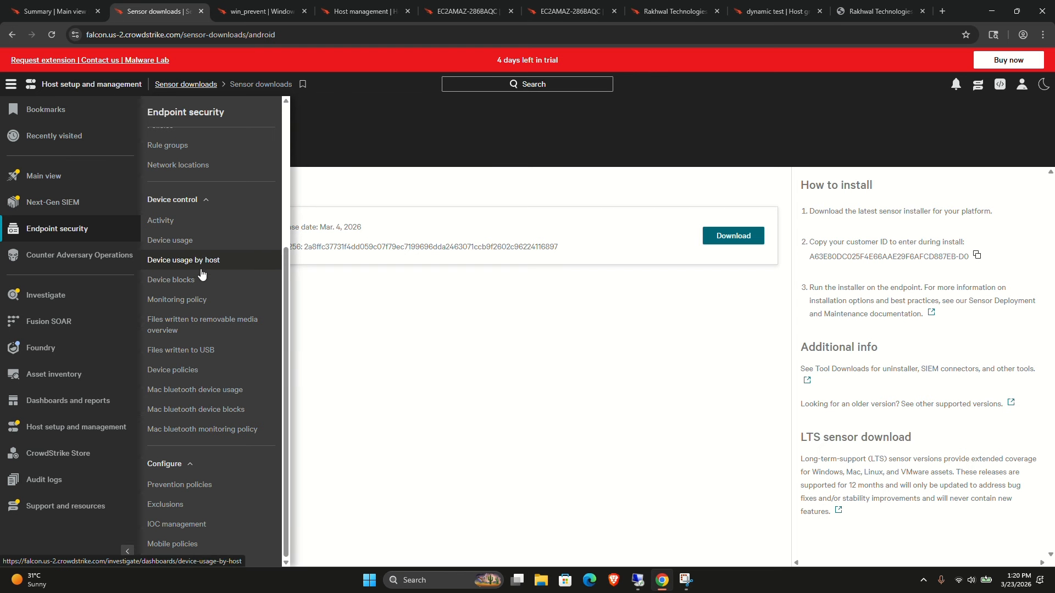
right_click(201, 379)
click(253, 389)
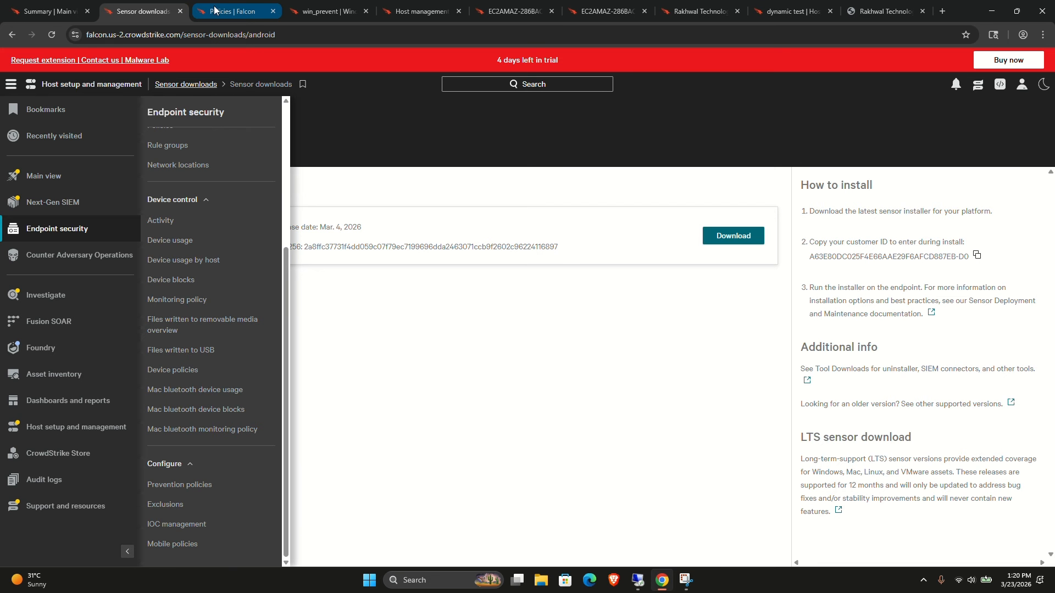
click(215, 11)
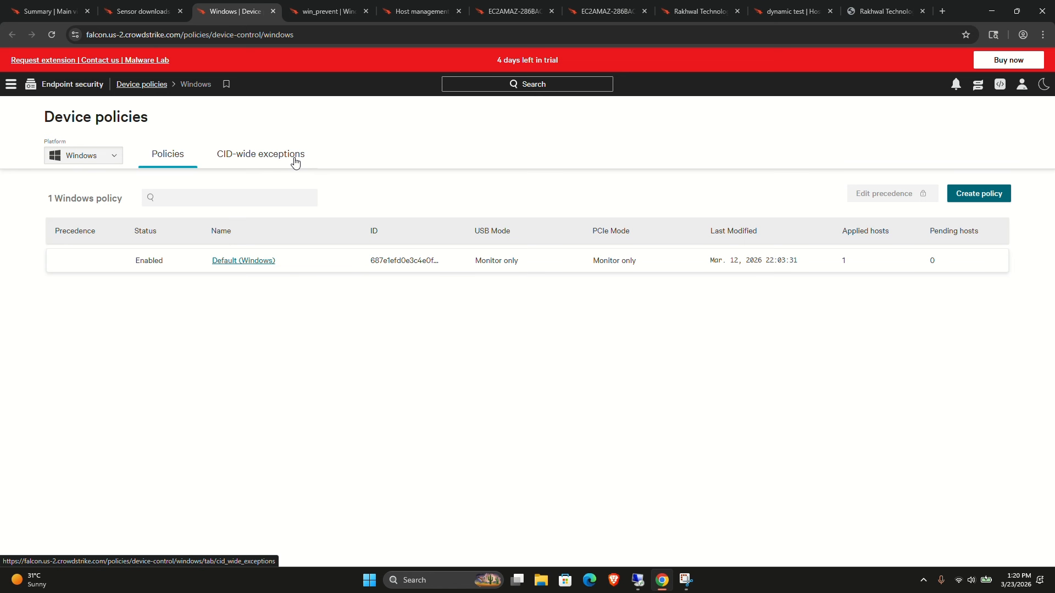
Create a Windows device control policy named test usb block.
click(981, 197)
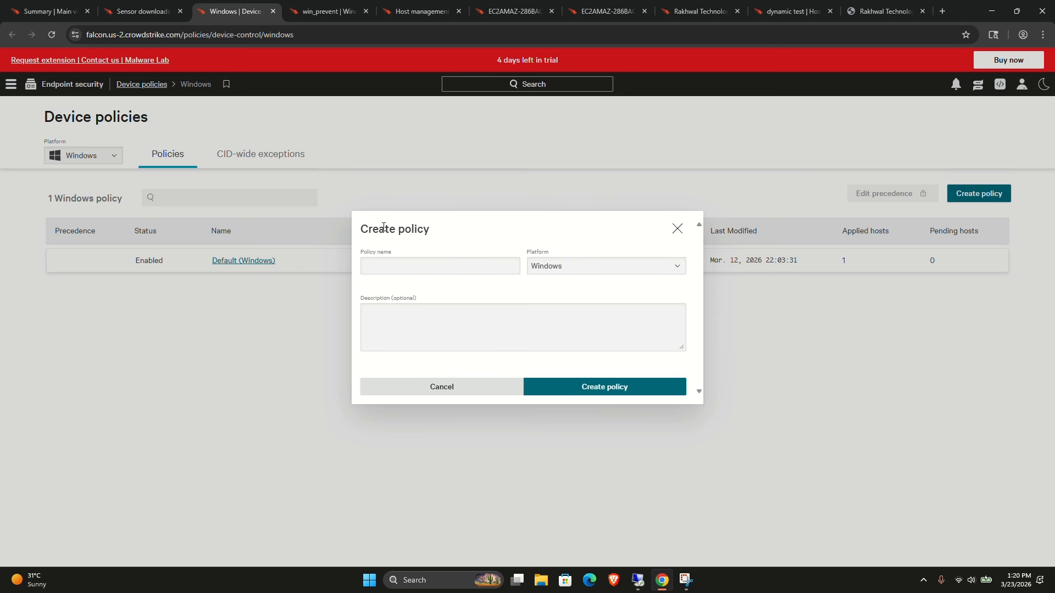
click(402, 268)
text(test )
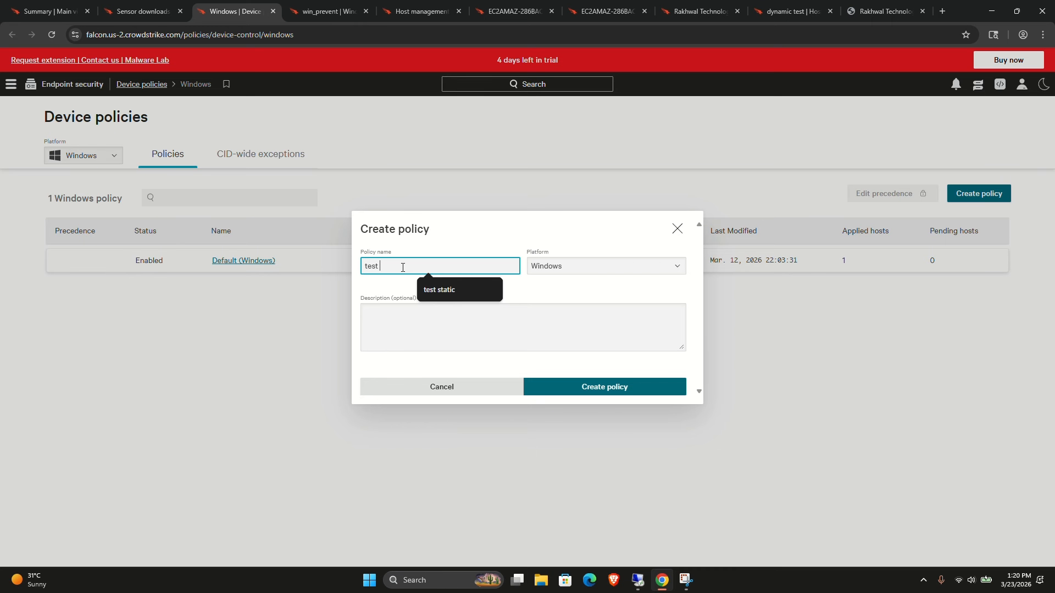
text(usb bloc)
key(BackSpace)
text(ck)
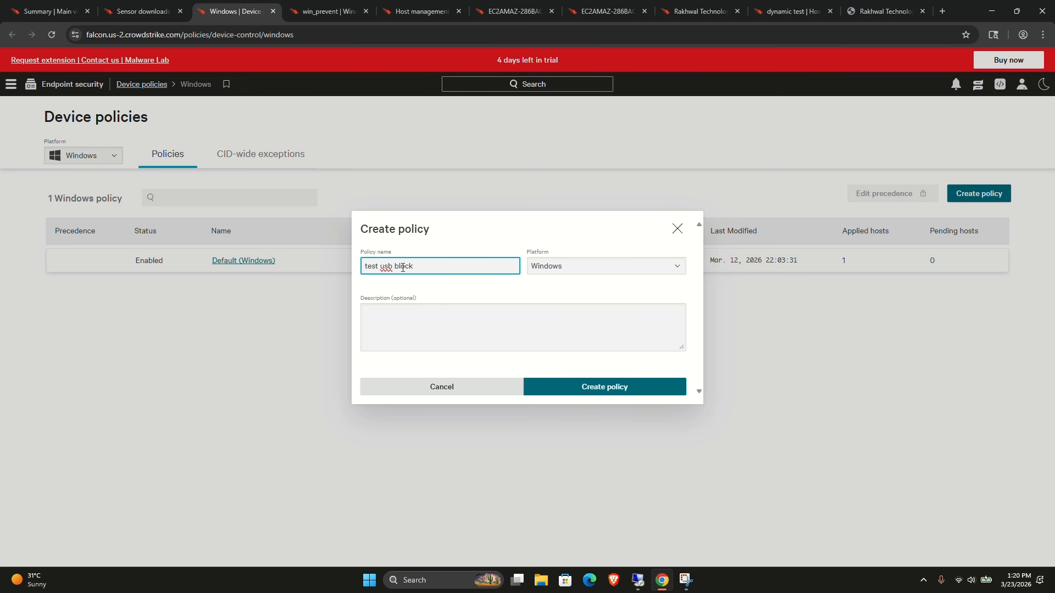
click(548, 266)
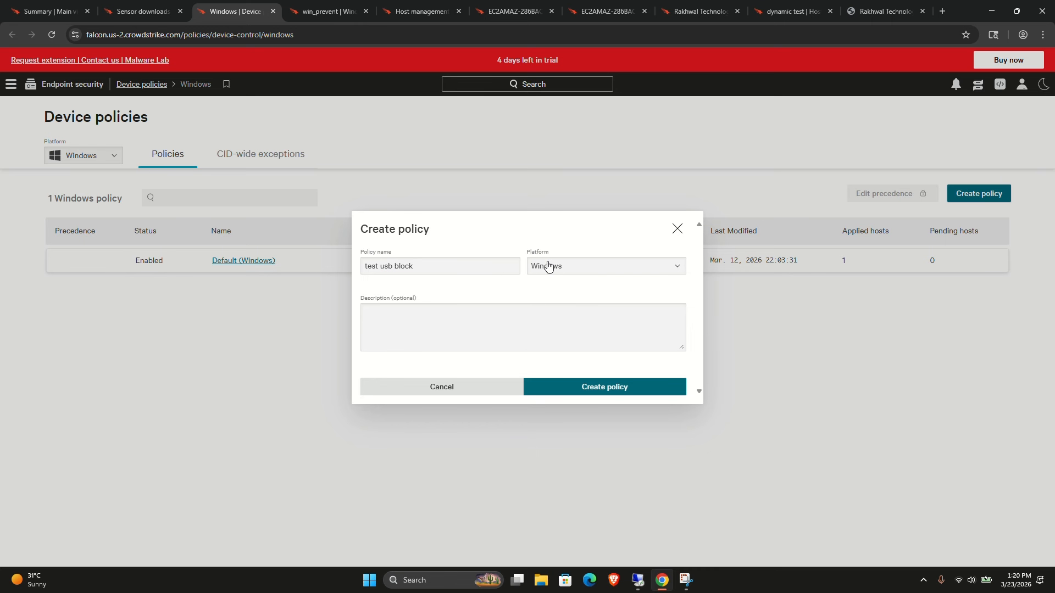
click(548, 266)
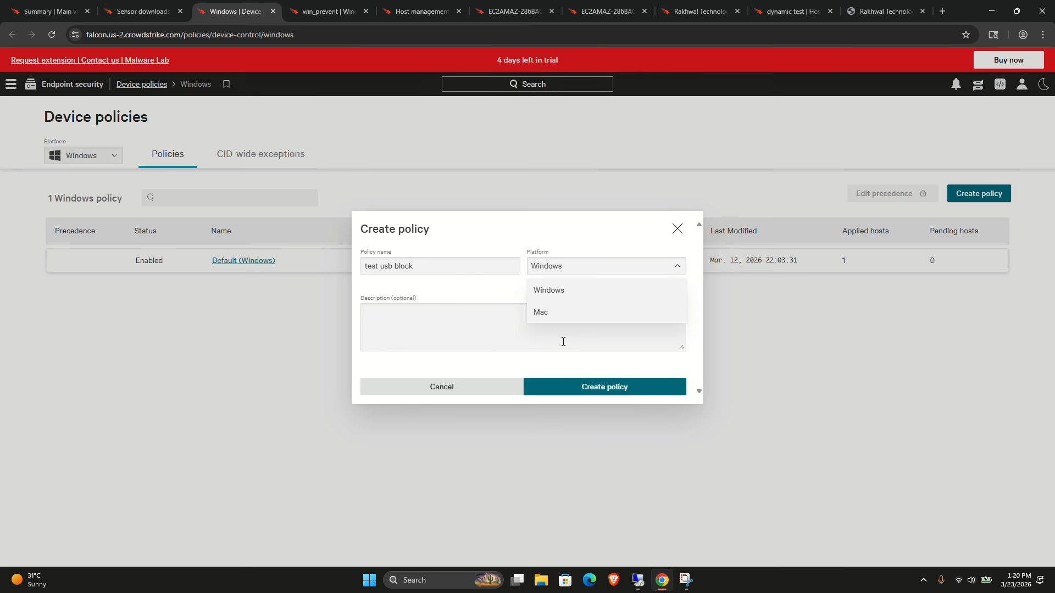
click(582, 389)
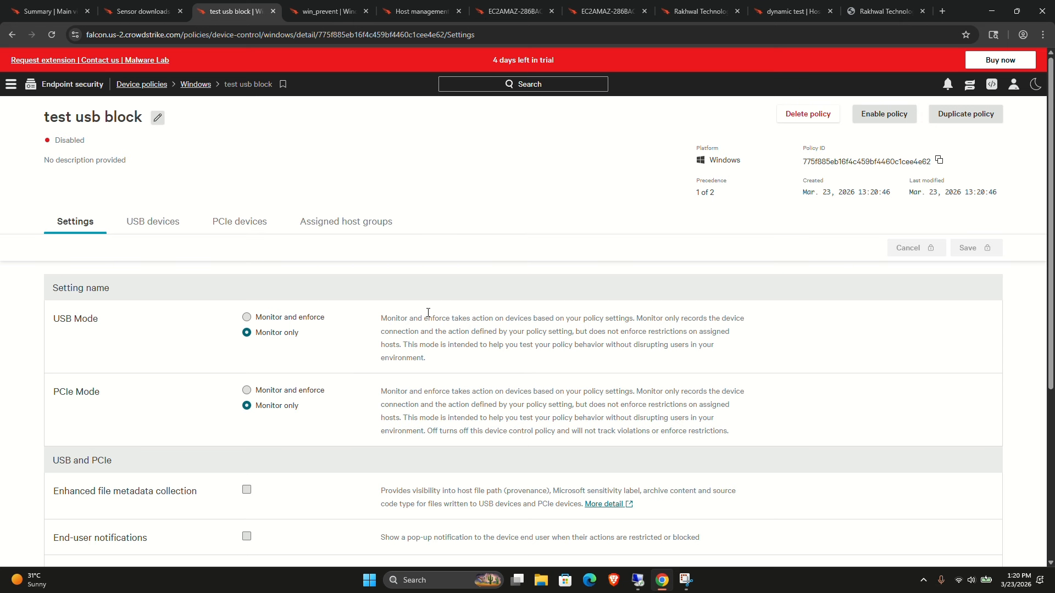
Enable the test usb block policy and review its settings.
click(884, 113)
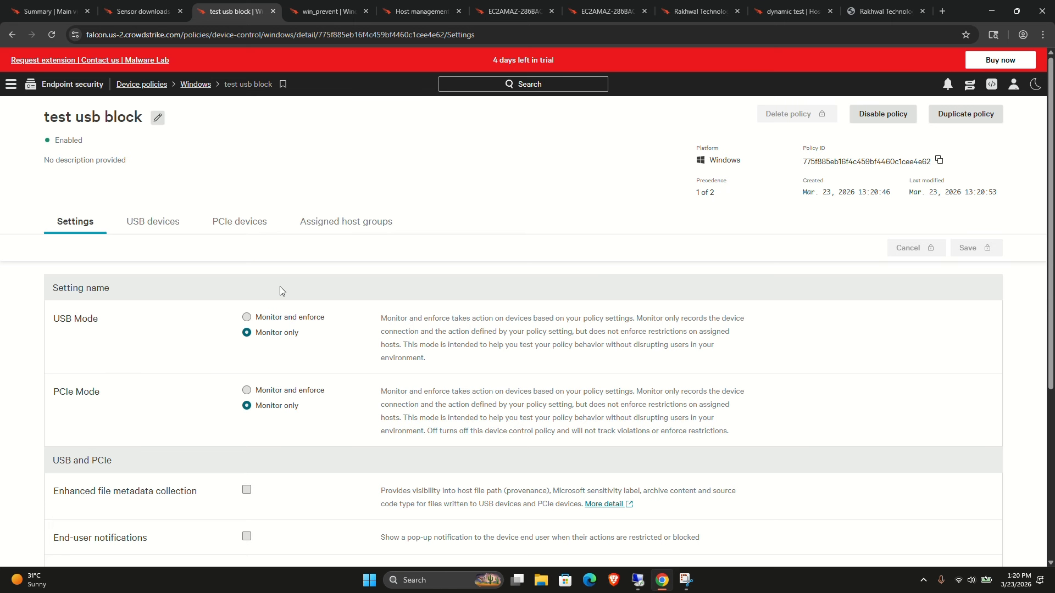
scroll(258, 324, down, 1)
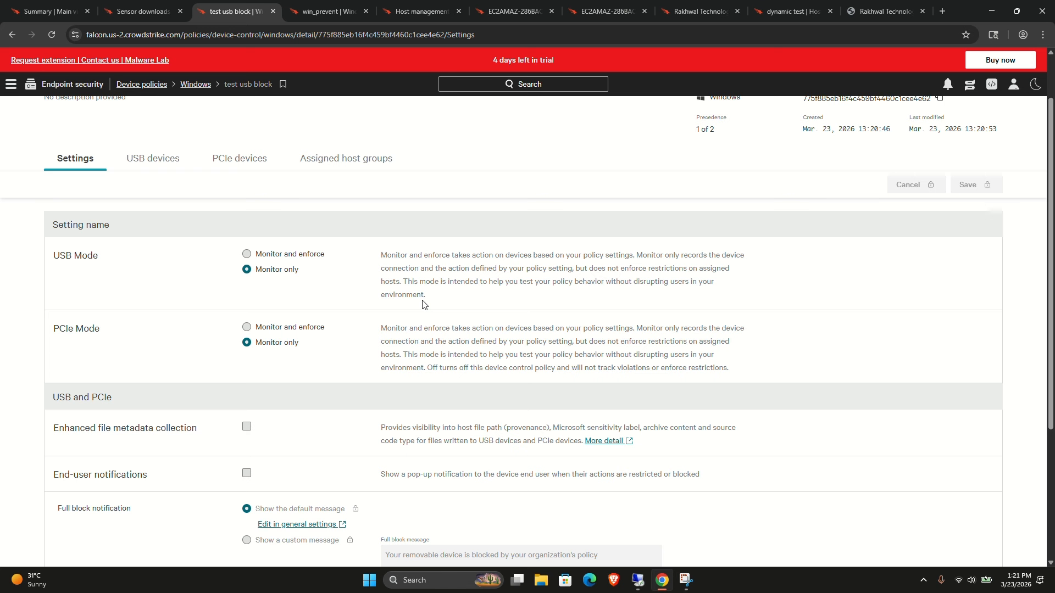
scroll(423, 304, up, 1)
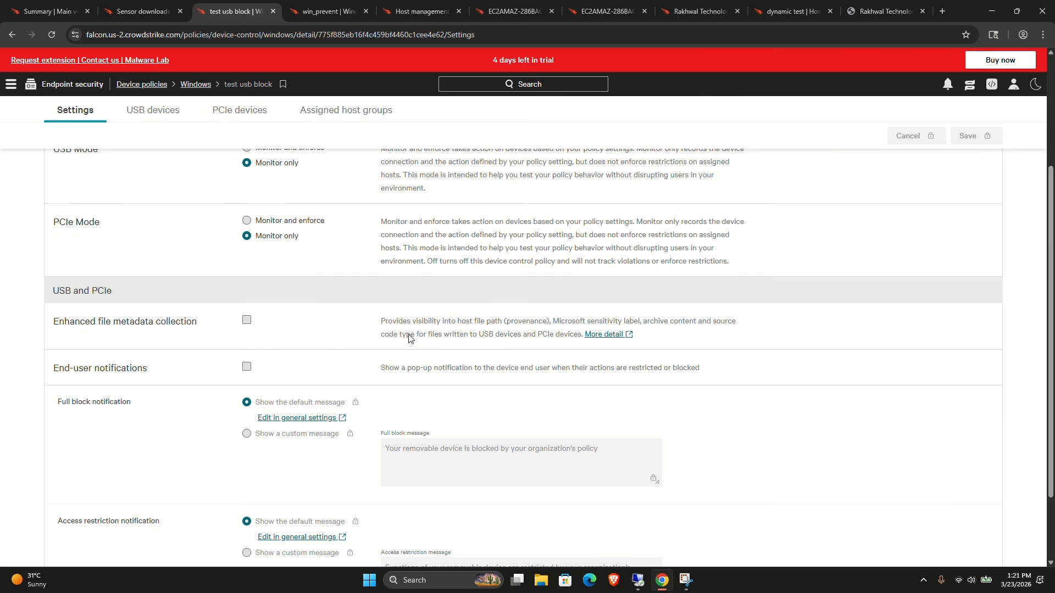
scroll(395, 373, down, 5)
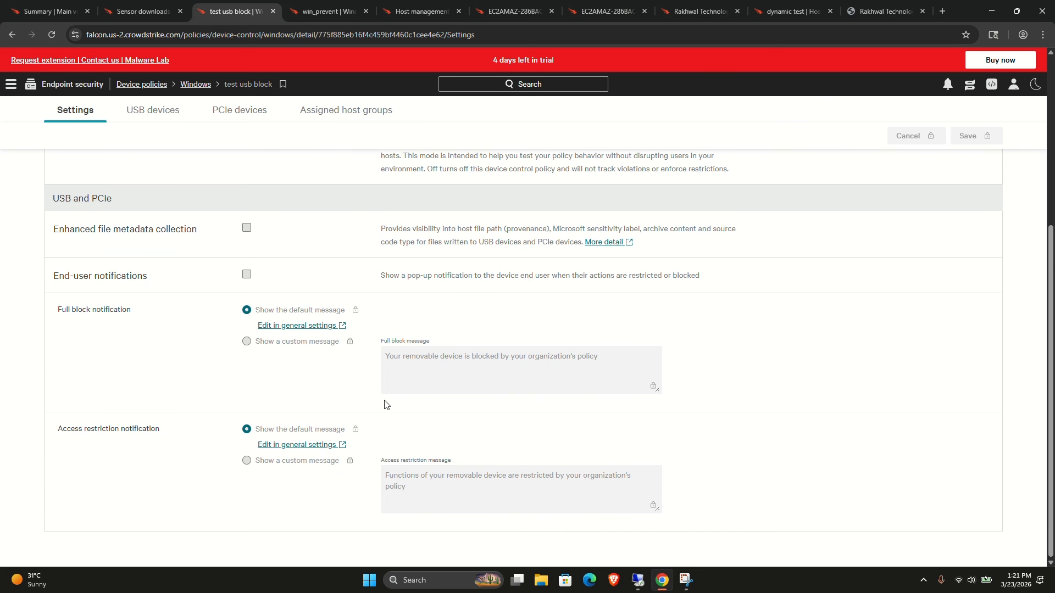
scroll(384, 404, up, 5)
Set both USB Mode and PCIe Mode to Monitor and enforce and save the policy changes.
click(246, 318)
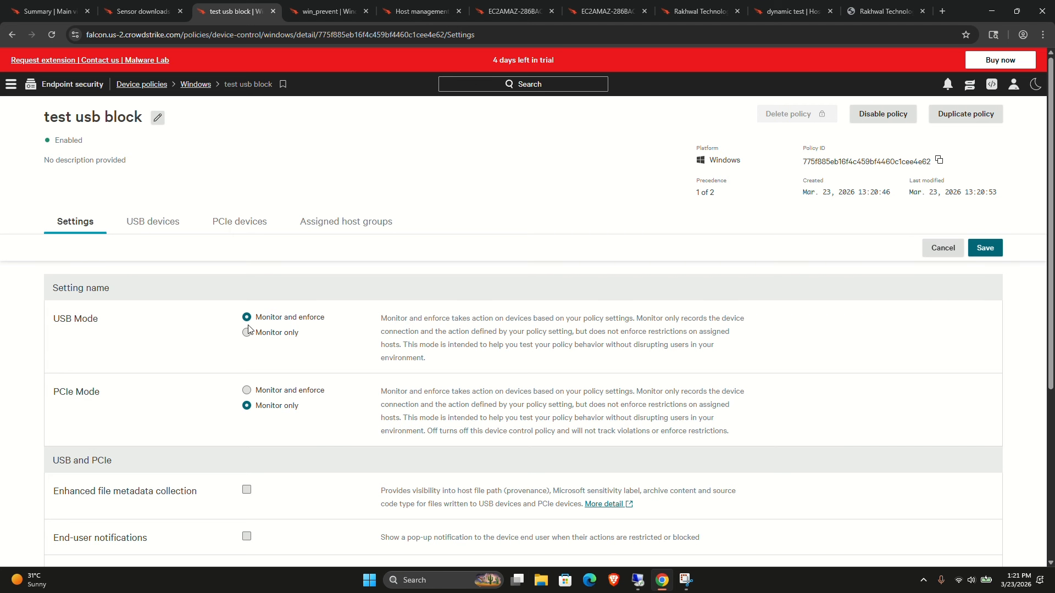
click(247, 390)
click(985, 249)
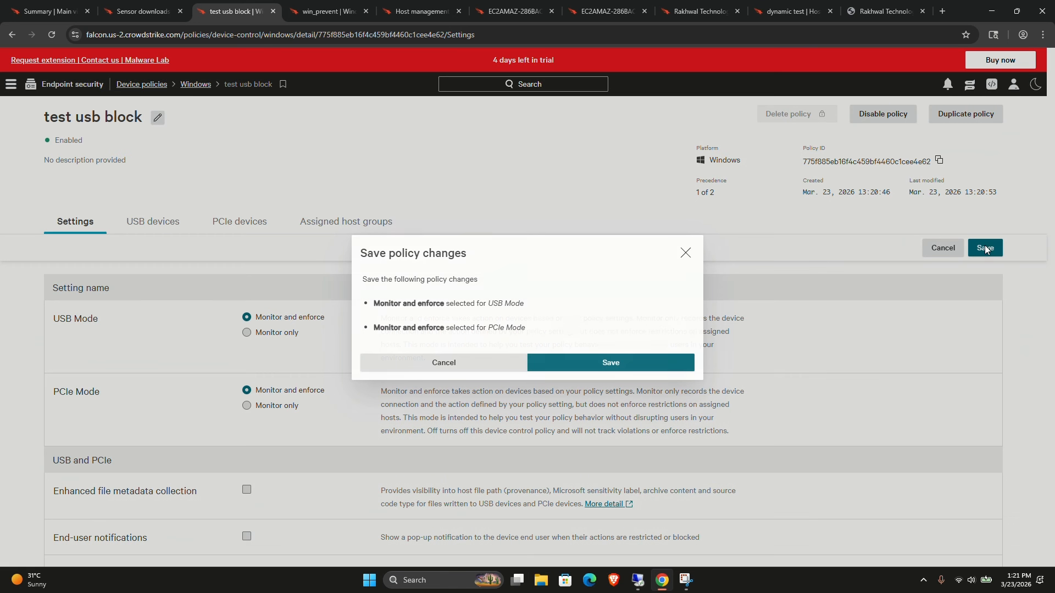
click(630, 361)
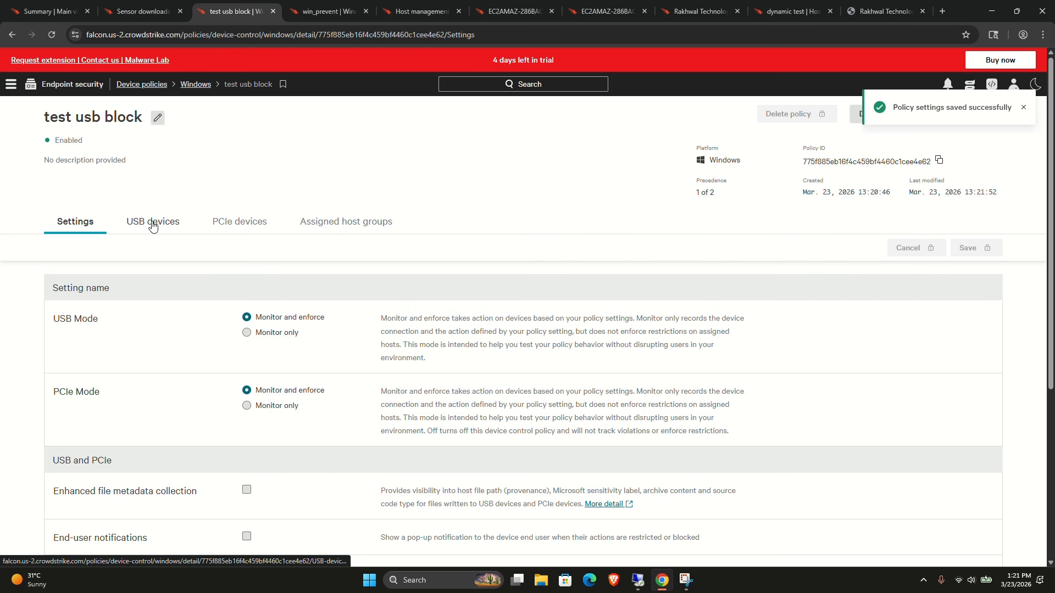
Set the Mobile (MTP/PTP) and Mass storage USB device classes to Full block in the policy.
click(152, 226)
scroll(125, 377, down, 1)
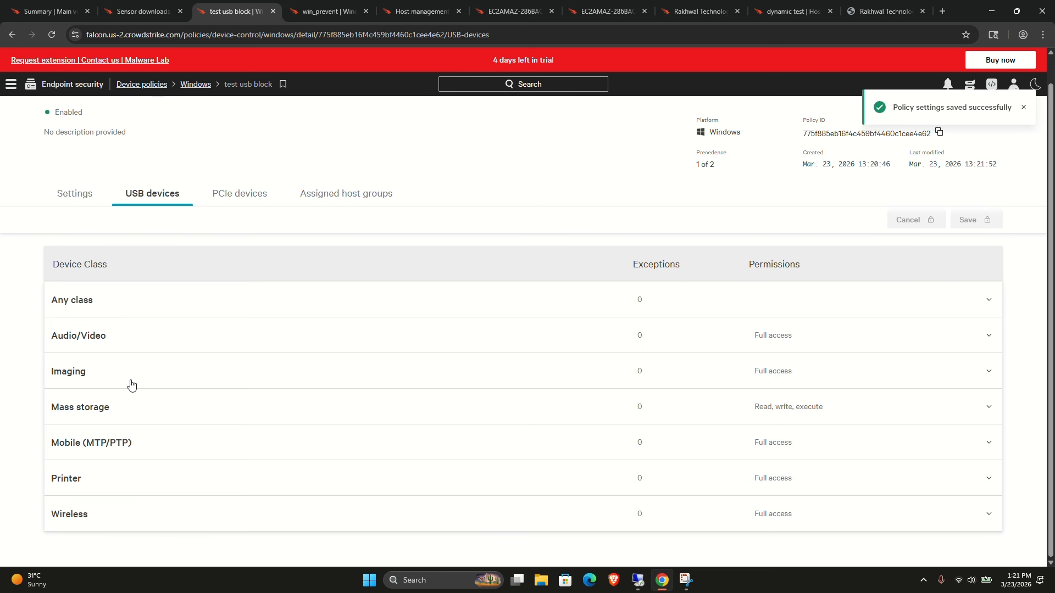
click(170, 446)
scroll(170, 442, down, 3)
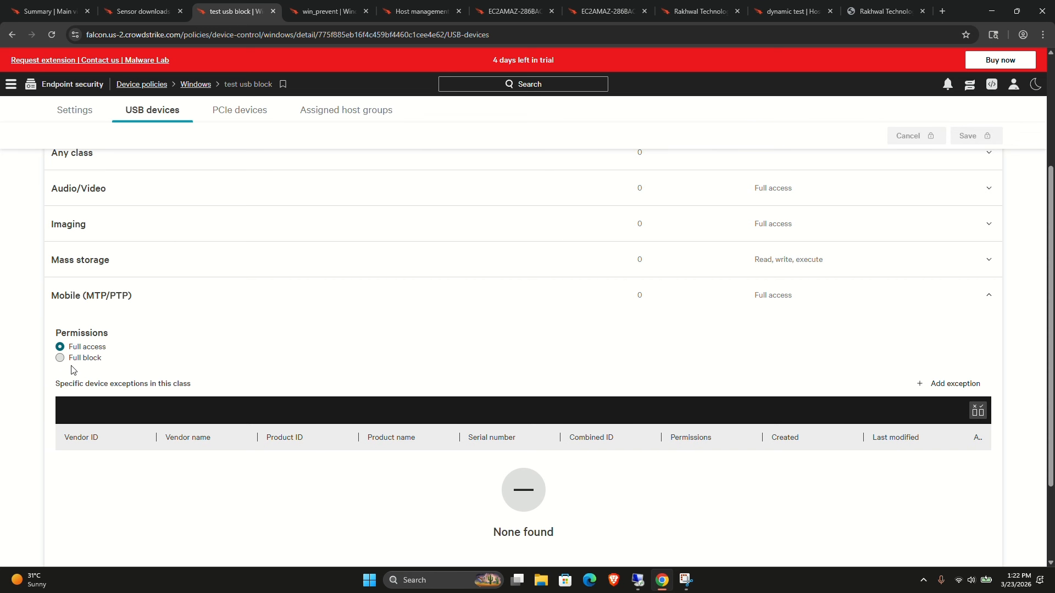
click(60, 357)
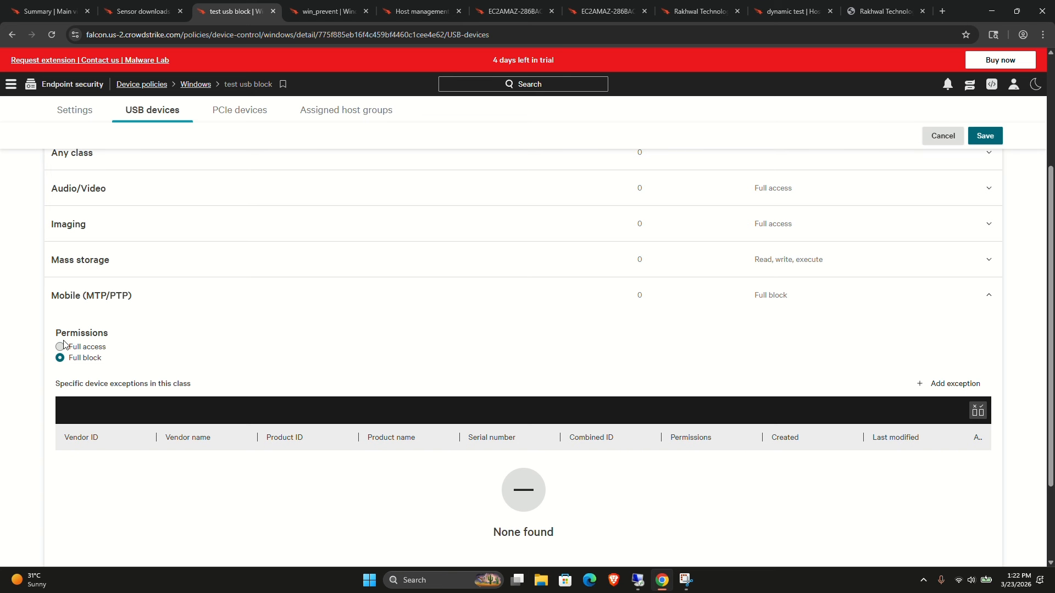
click(68, 269)
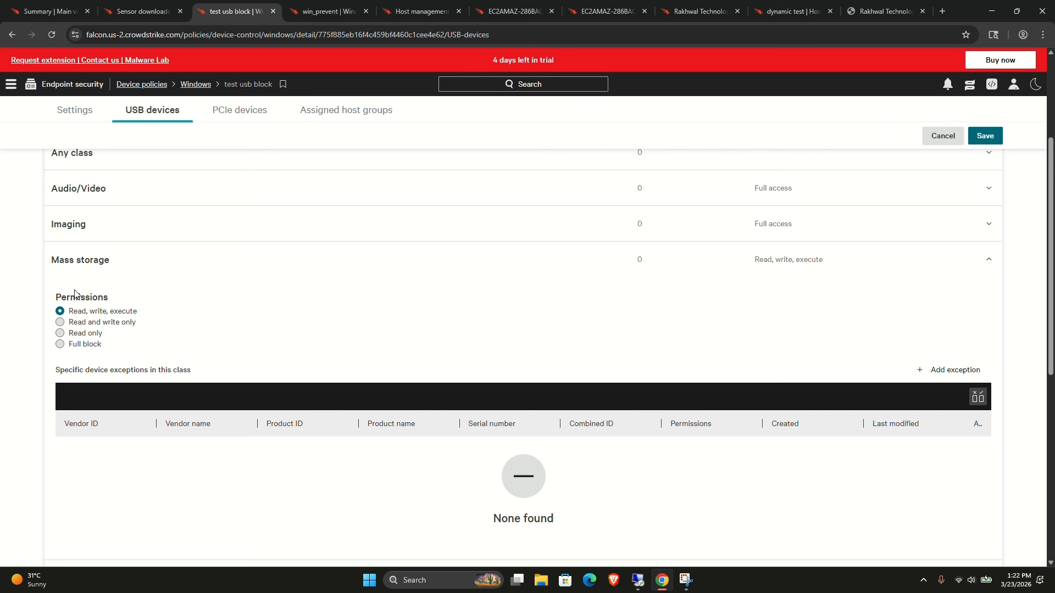
click(76, 345)
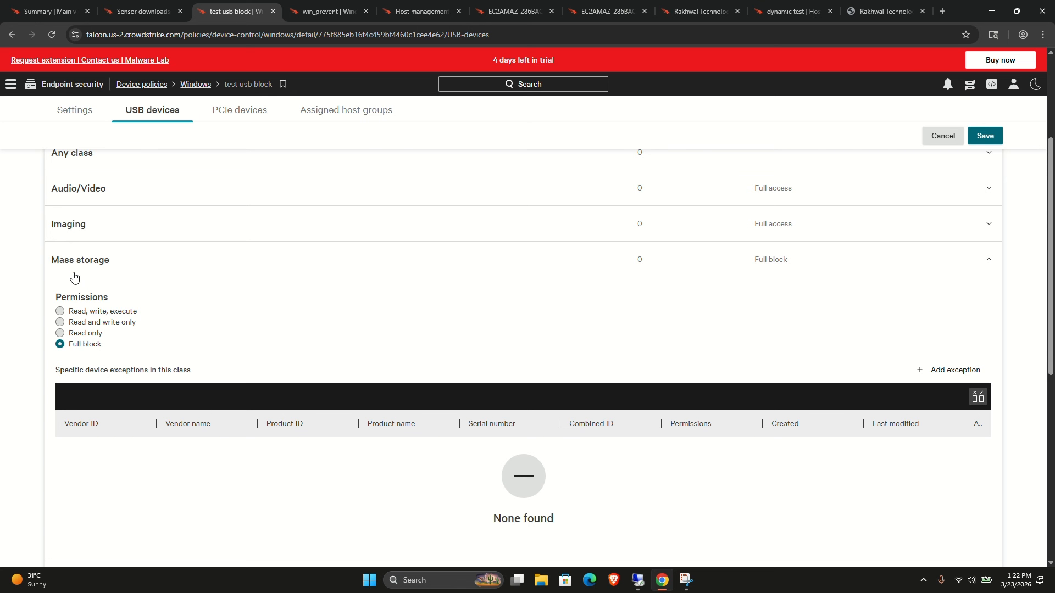
Try to add a Full block device exception to the Any class category, then close the exception dialog.
click(66, 239)
scroll(87, 245, up, 2)
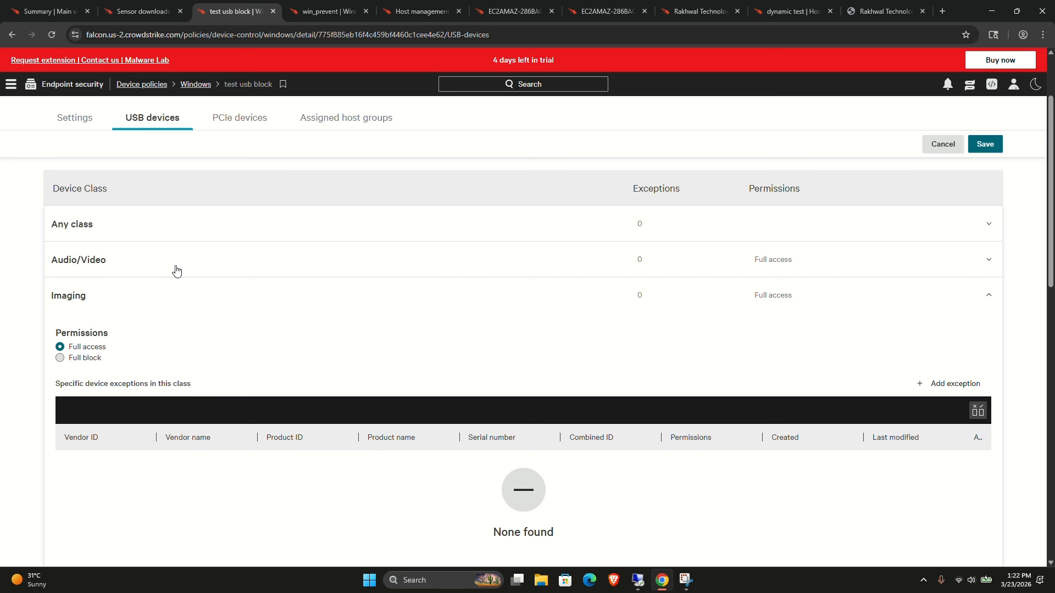
click(258, 237)
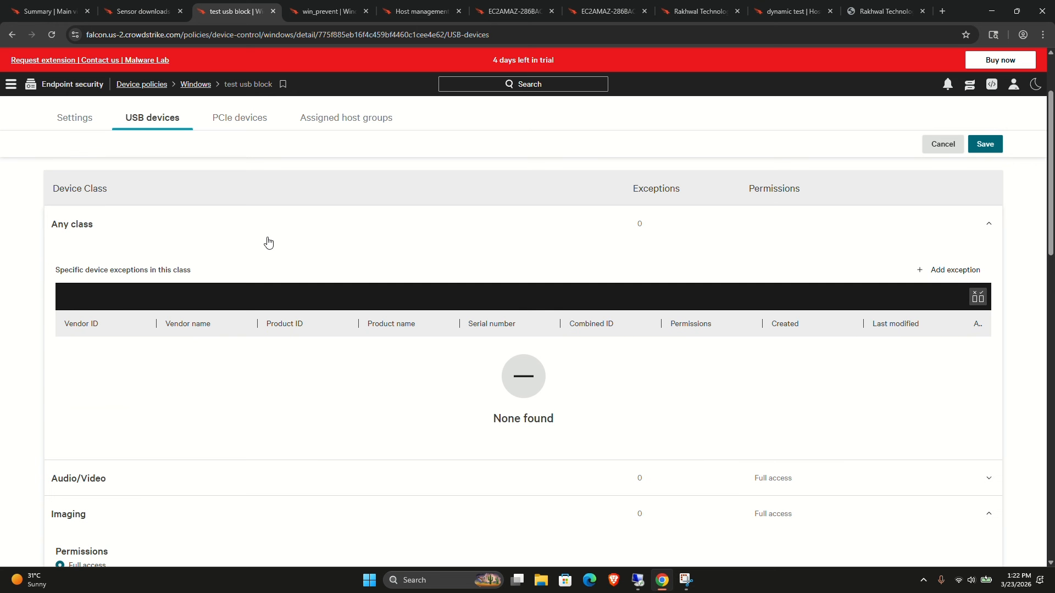
click(932, 268)
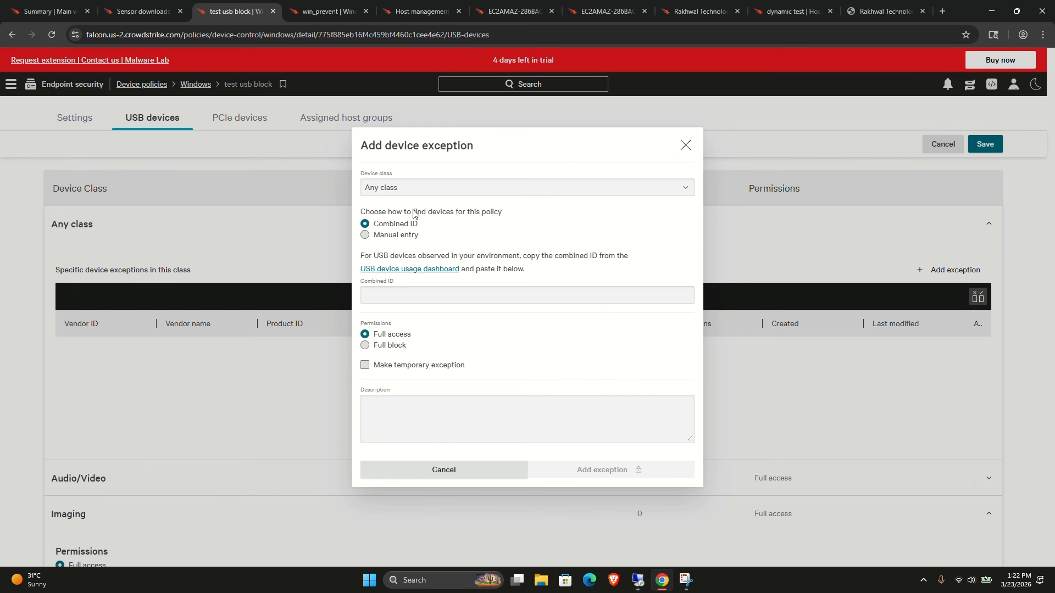
click(386, 235)
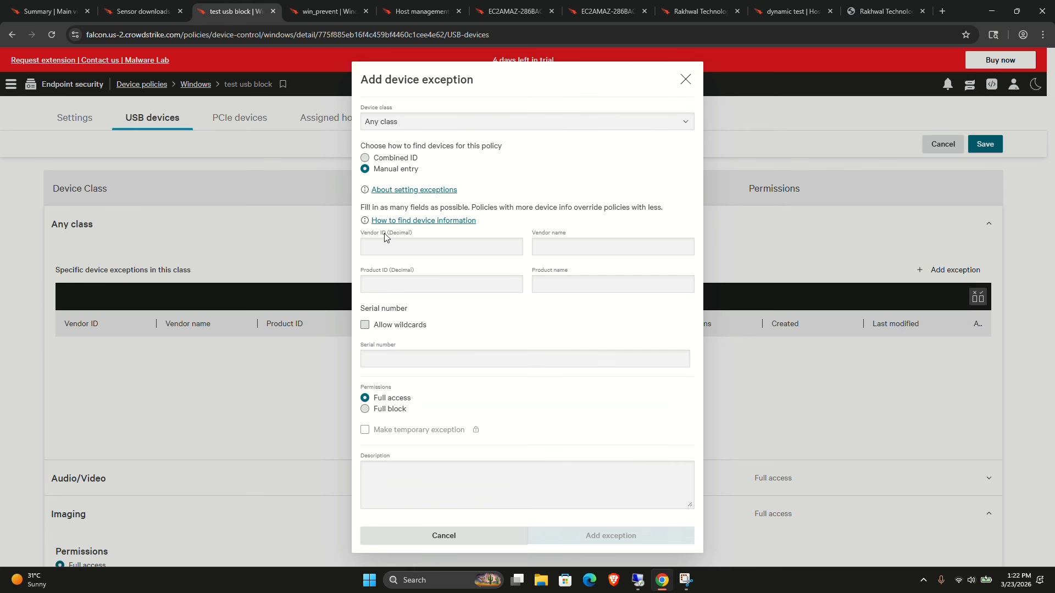
click(379, 158)
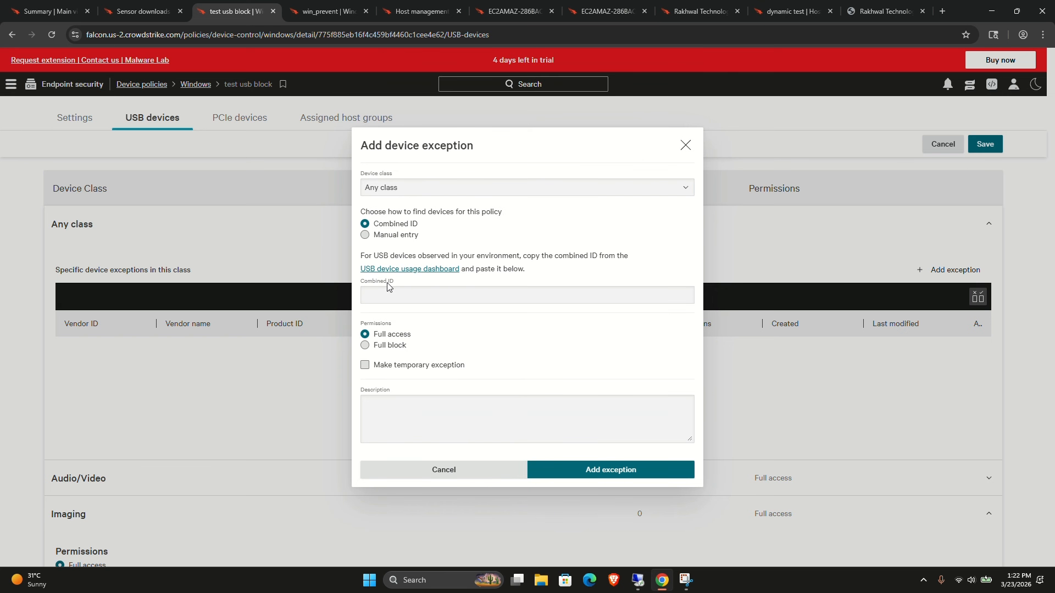
click(411, 297)
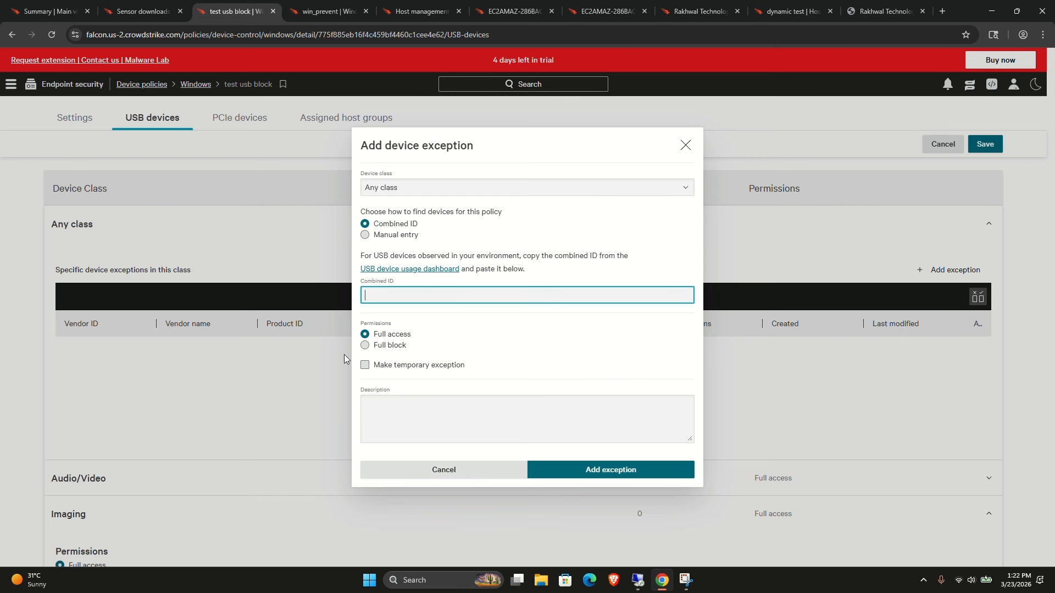
click(365, 345)
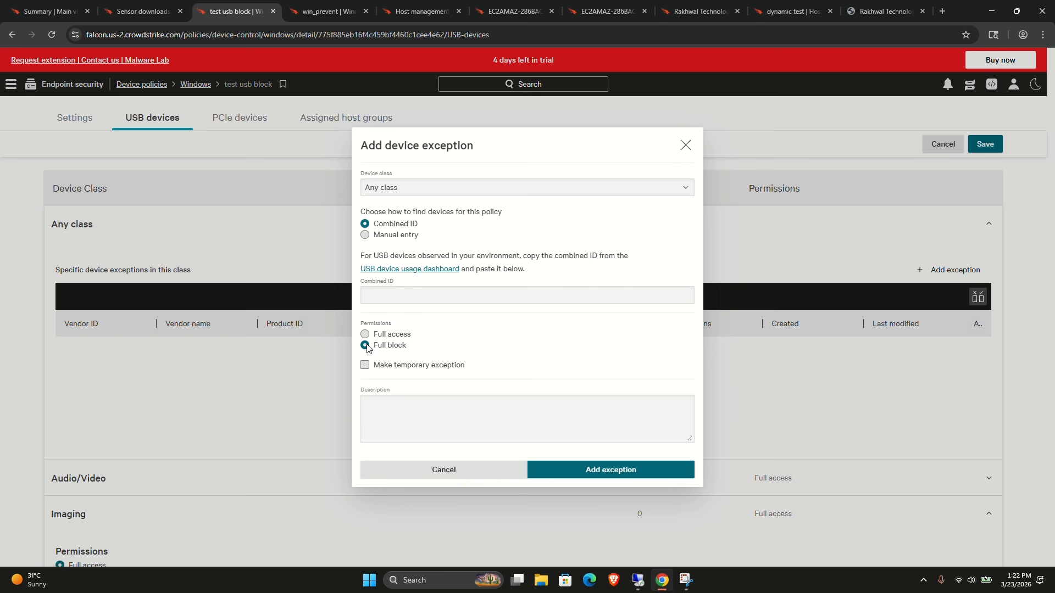
click(365, 334)
click(370, 348)
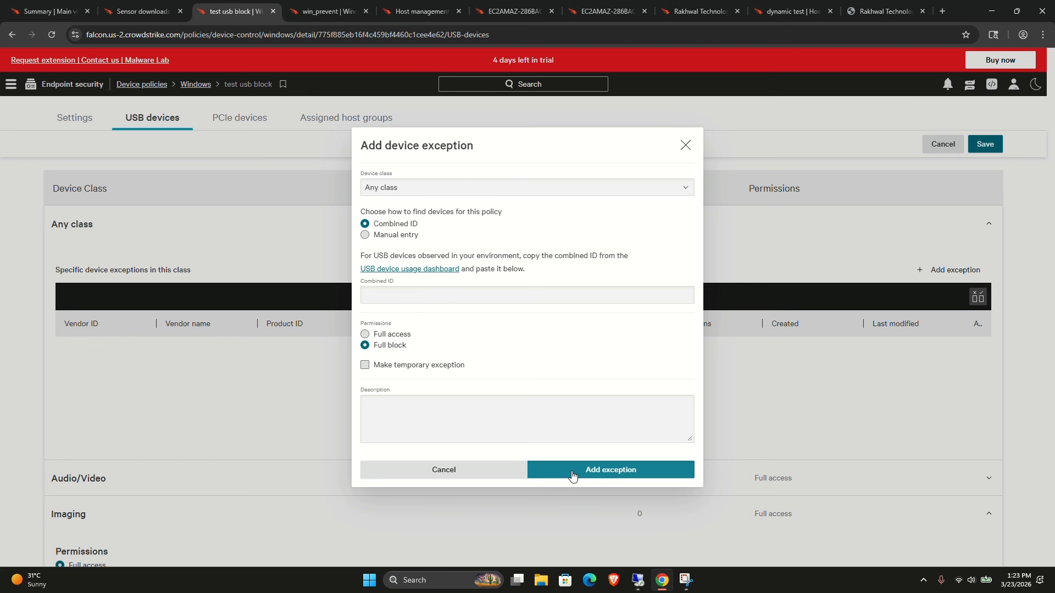
click(607, 470)
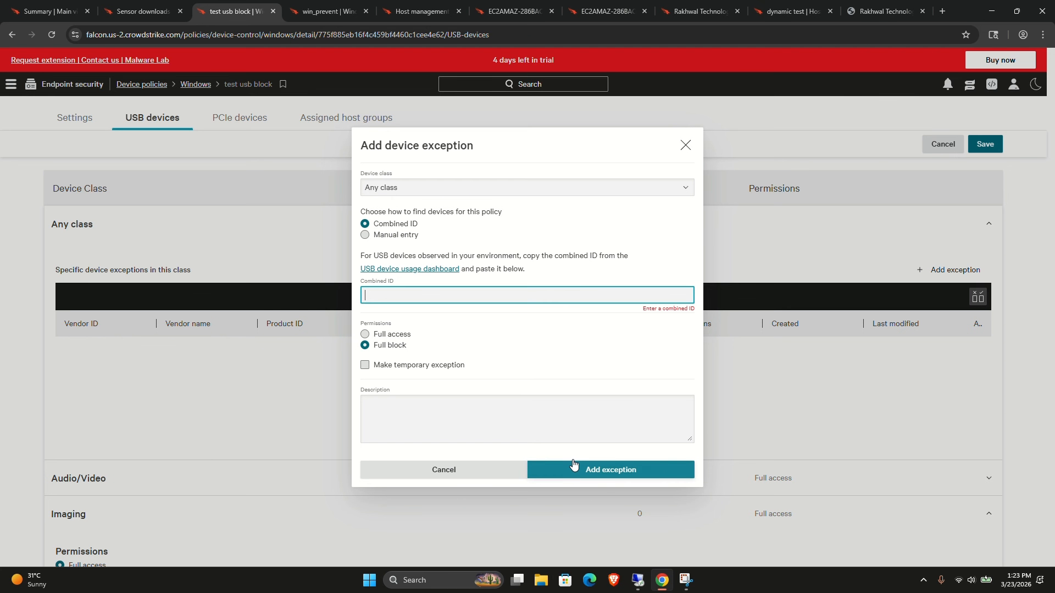
click(685, 145)
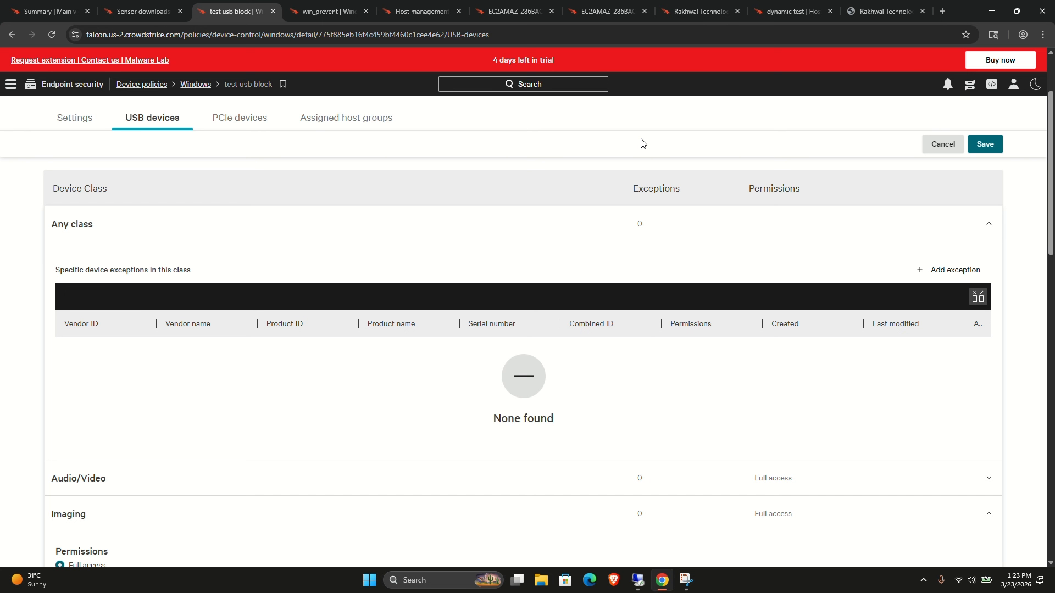
Save the USB device permission changes to the test usb block policy.
click(985, 144)
click(604, 377)
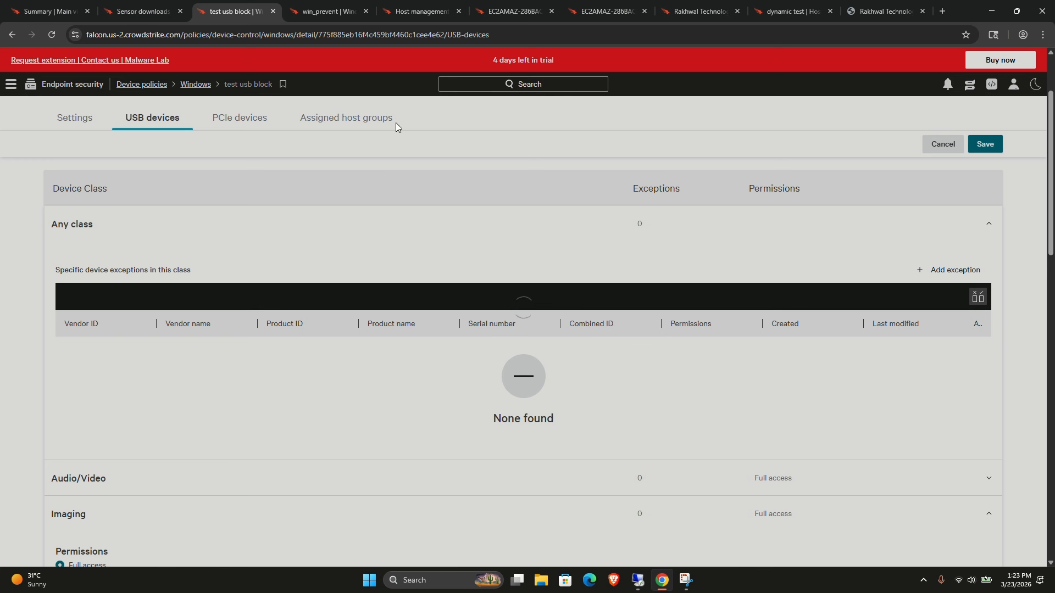
click(990, 139)
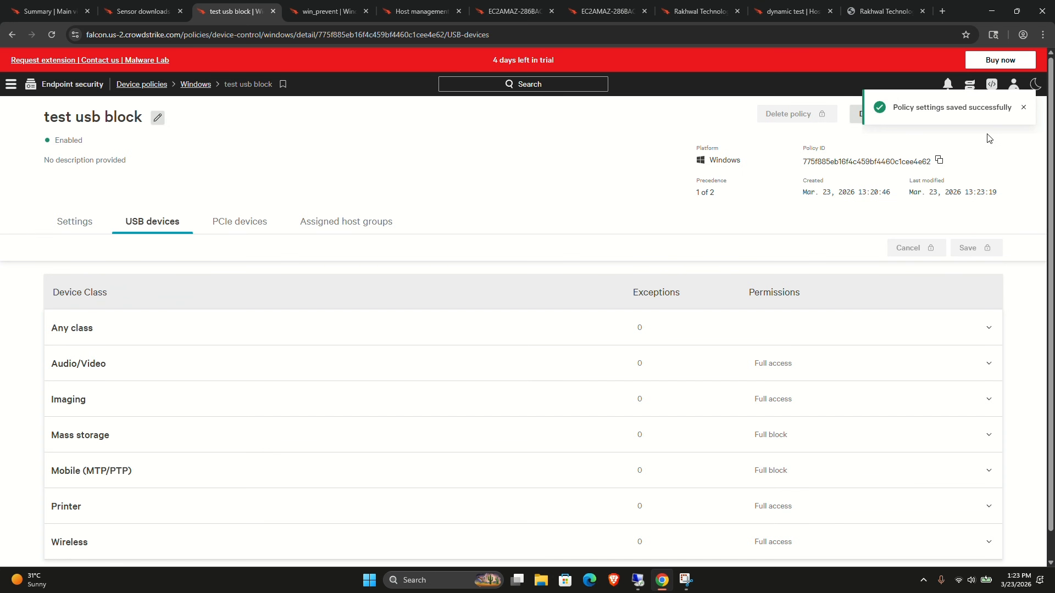
click(1024, 107)
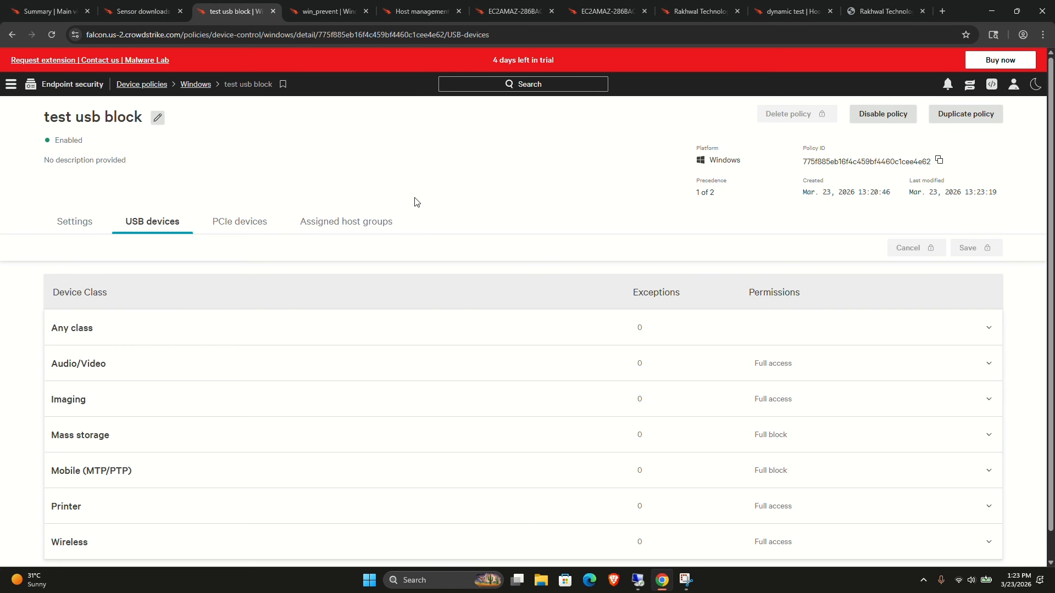
Open the policy's assigned host groups and start assigning a host group.
click(317, 223)
click(495, 401)
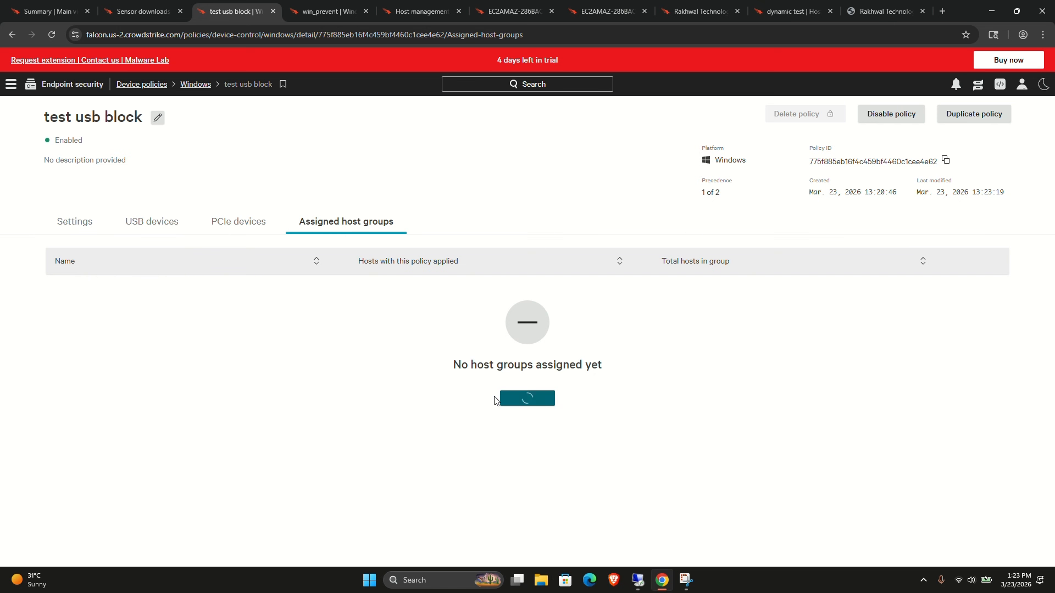